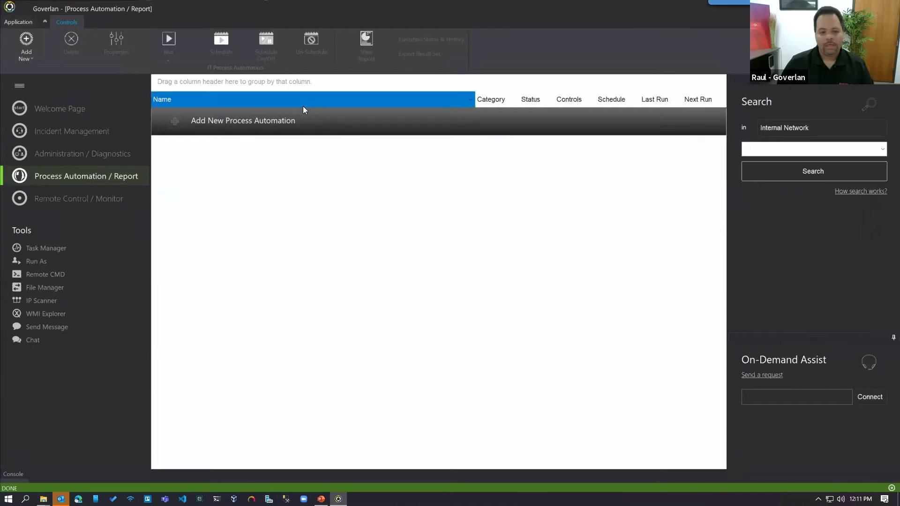
Create a new process automation and name it Find Chrome Remote Desktop
left_click(258, 120)
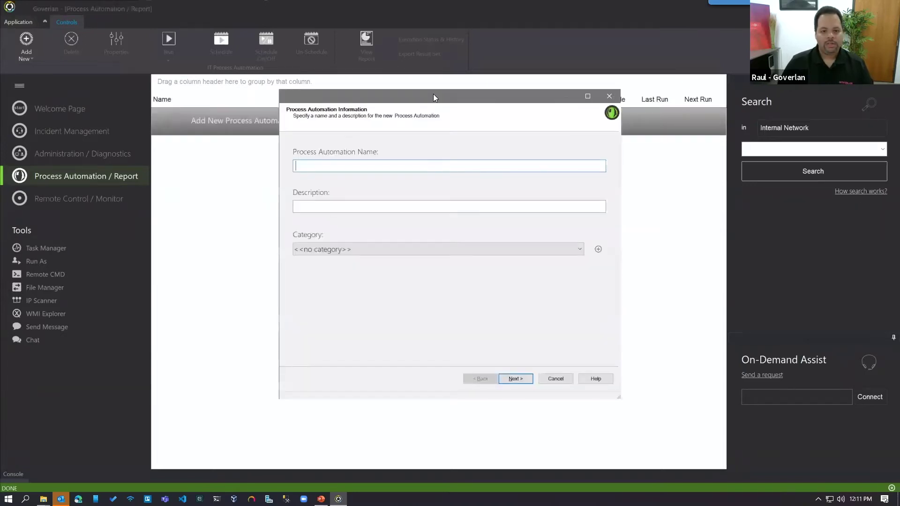
left_click_drag(433, 95, 453, 98)
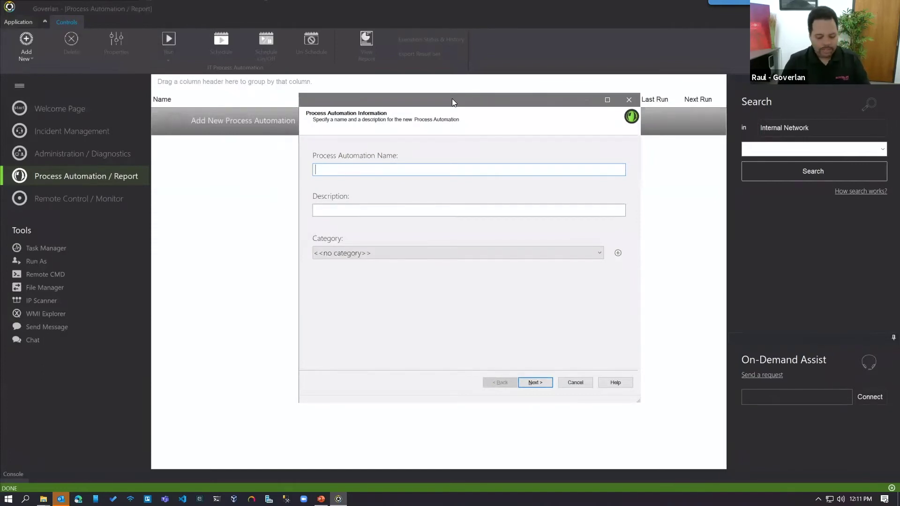
type("Report")
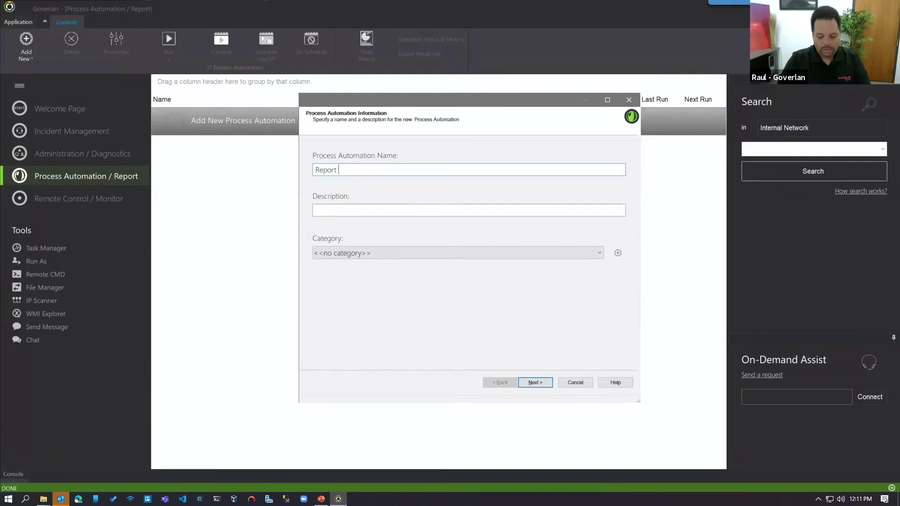
key("BackSpace")
key("BackSpace")
key("BackSpace")
key("BackSpace")
key("BackSpace")
type("Fi")
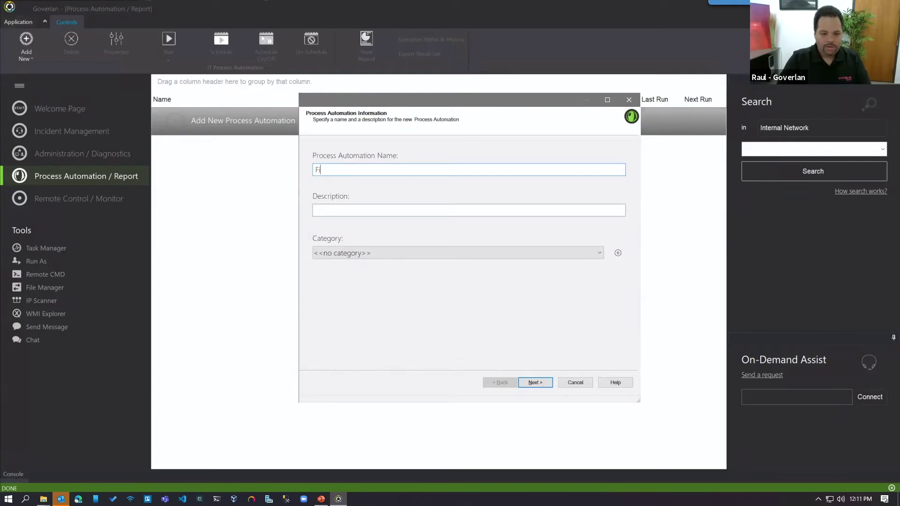
type("nd Chrome Remote Desktop")
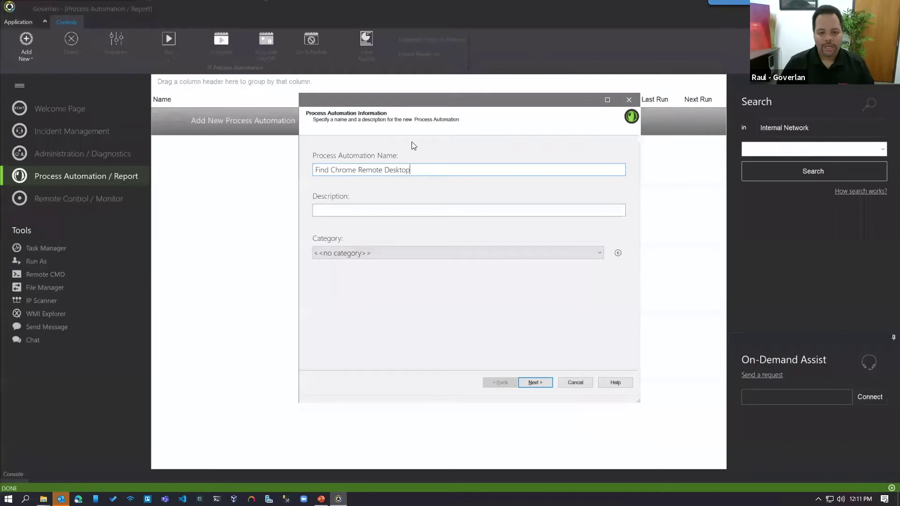
left_click_drag(416, 170, 315, 170)
Enter the description "Locate any systems with Chrome Remote Desktop" for the process automation
left_click(380, 204)
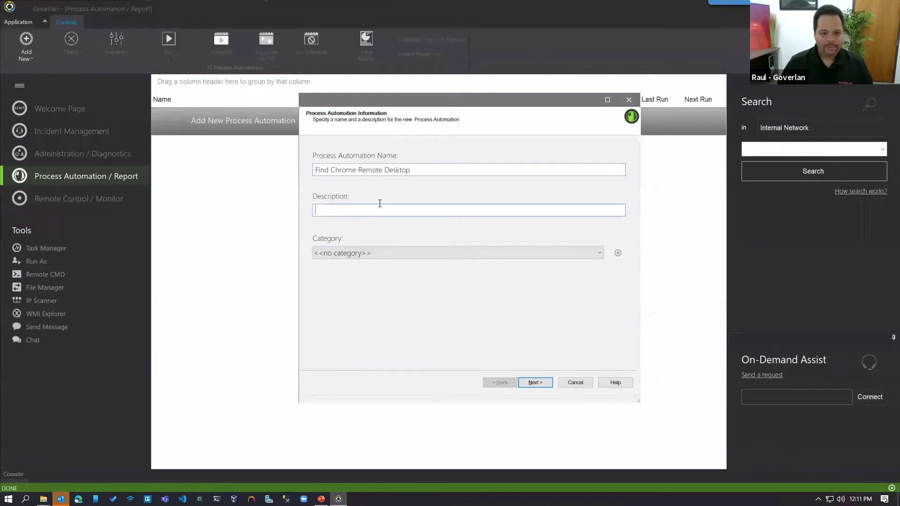
type("Lo")
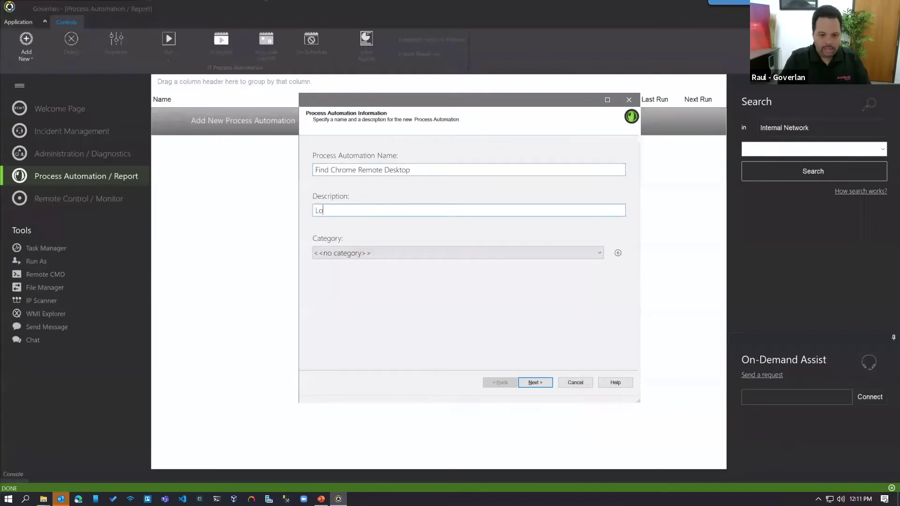
type("cate amu")
key("BackSpace")
key("BackSpace")
key("BackSpace")
type("ny syt")
key("BackSpace")
type("stems")
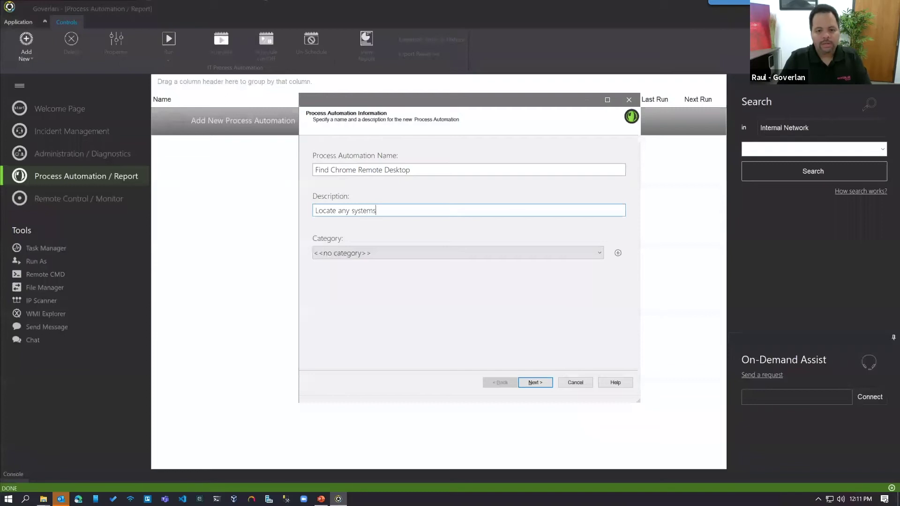
type(" with Chrome Remote Desktop")
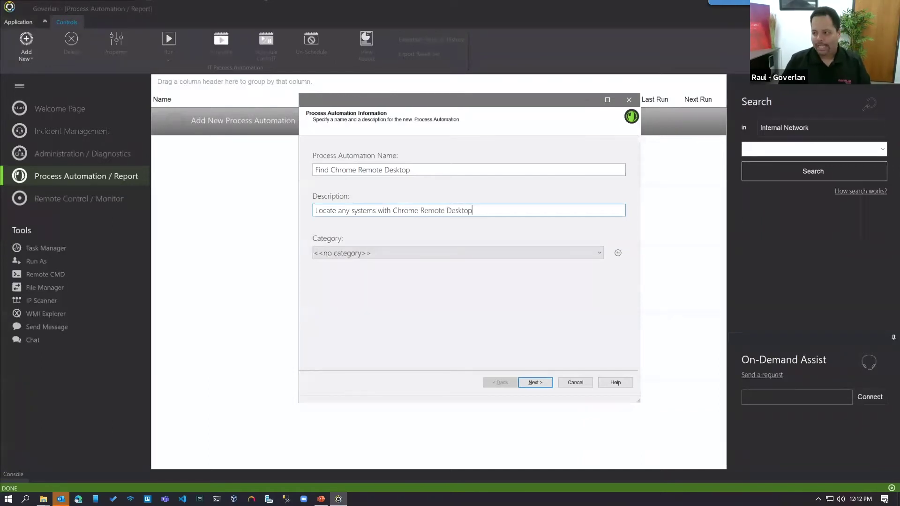
Assign the process automation to a new category named Software Reporting and continue to the scope definition
left_click(498, 256)
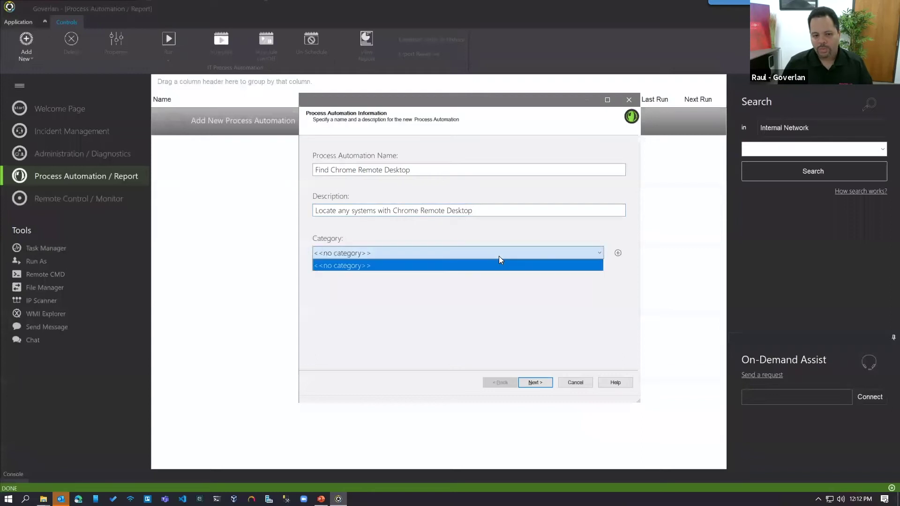
left_click(503, 254)
left_click(617, 253)
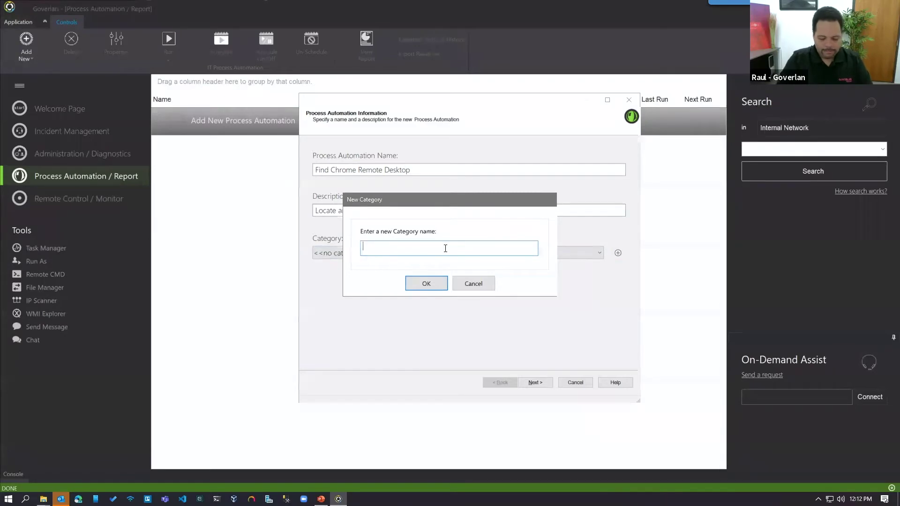
type("Reporting")
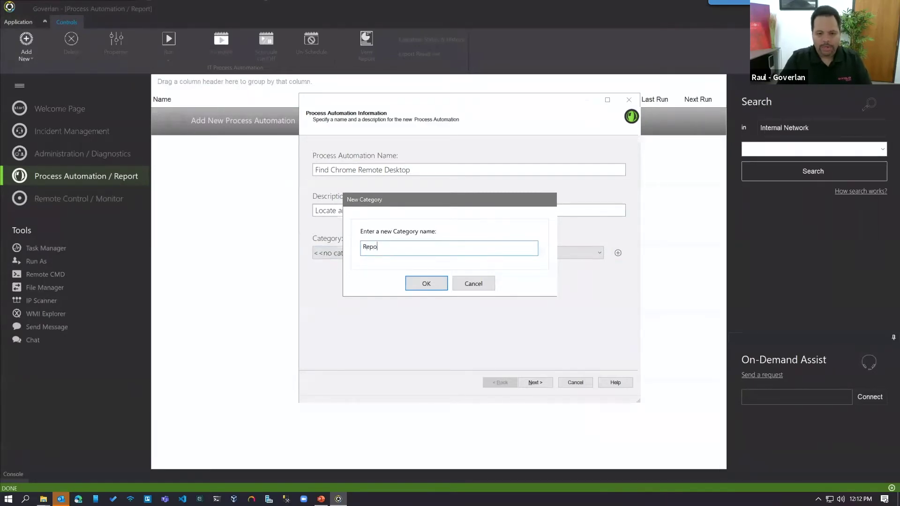
key("BackSpace")
key("BackSpace")
key("BackSpace")
key("BackSpace")
key("BackSpace")
key("BackSpace")
key("BackSpace")
key("BackSpace")
key("BackSpace")
type("Software Re")
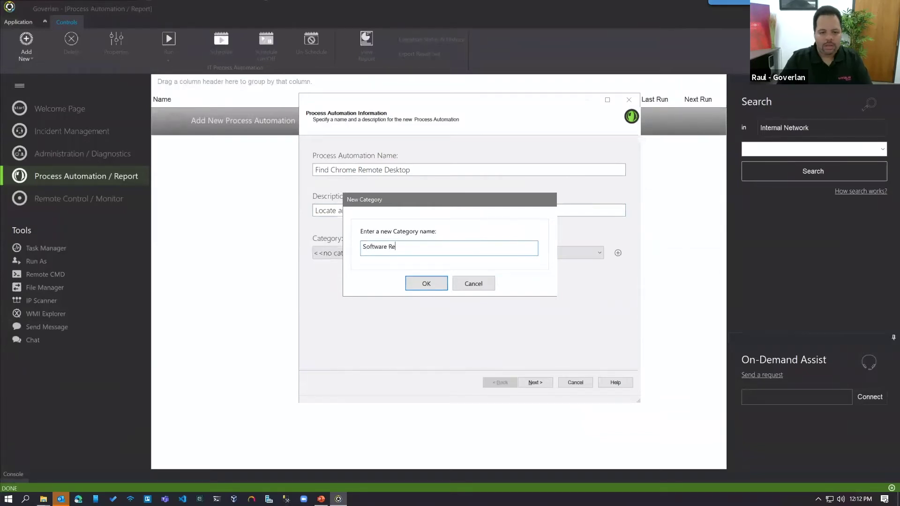
type("porting")
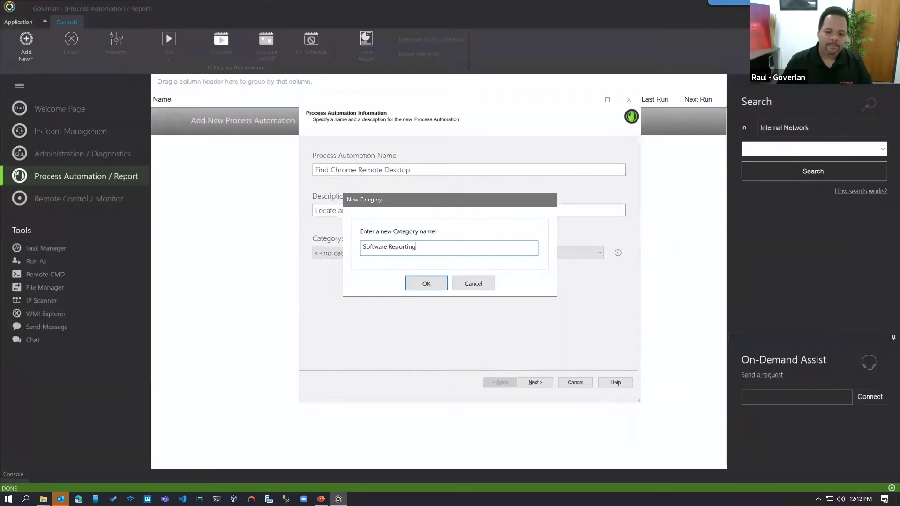
left_click(426, 284)
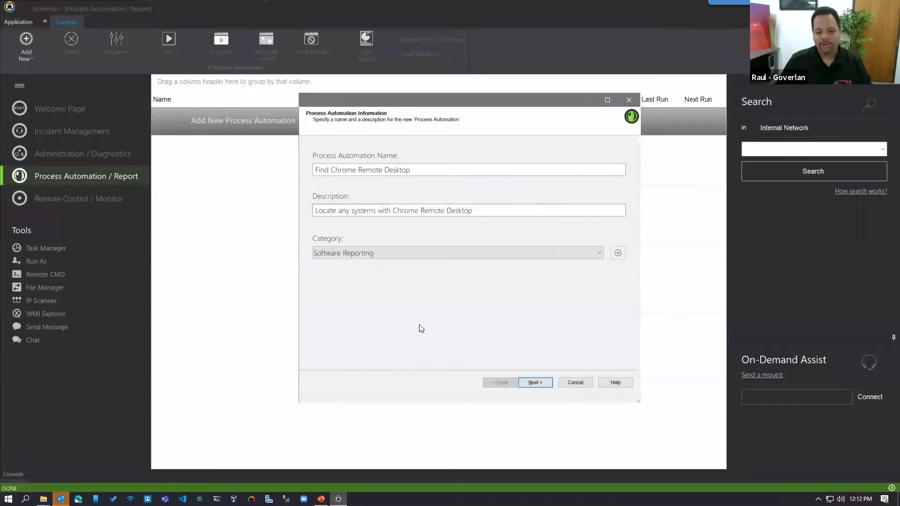
left_click(535, 382)
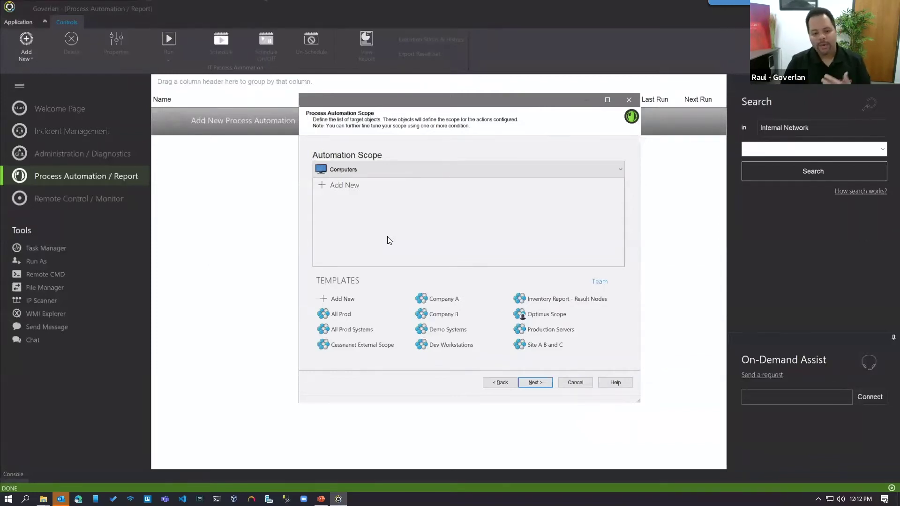
left_click(442, 302)
left_click(445, 315)
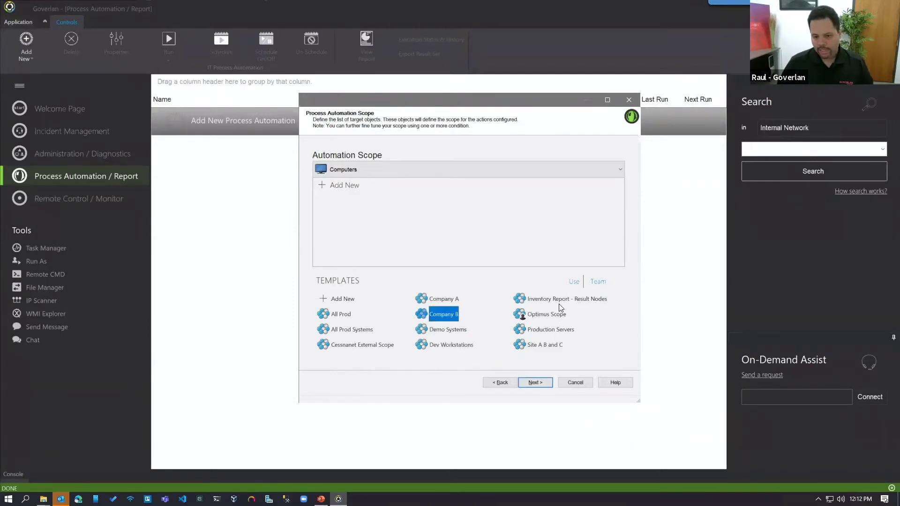
left_click(542, 347)
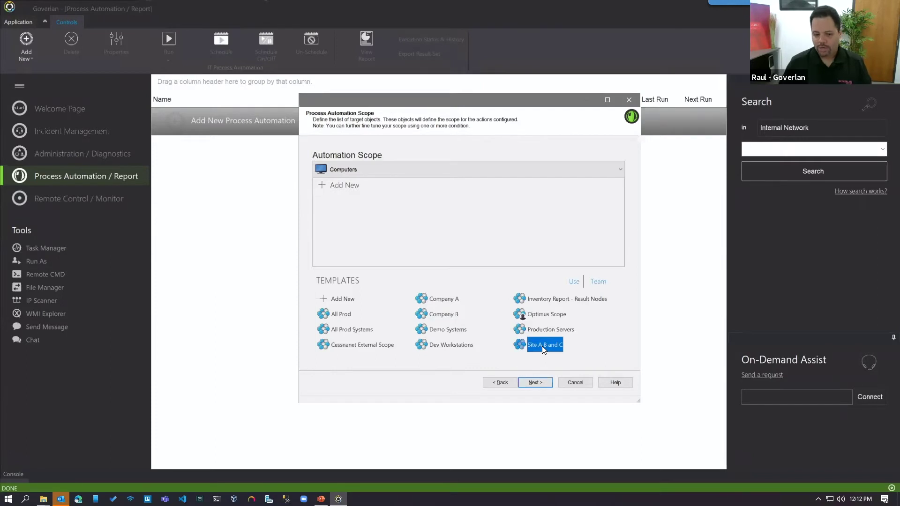
Start a new custom scope of target computers for the process automation
left_click(349, 188)
left_click_drag(646, 223, 437, 128)
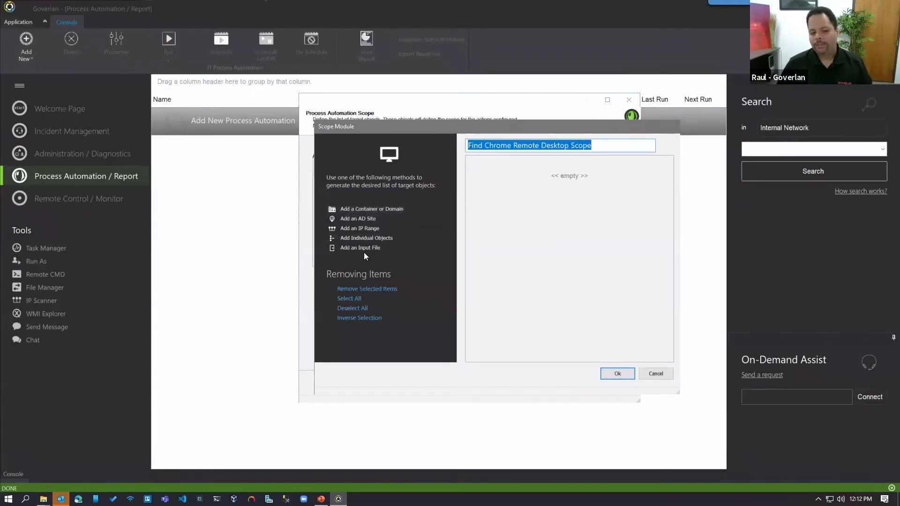
left_click(368, 210)
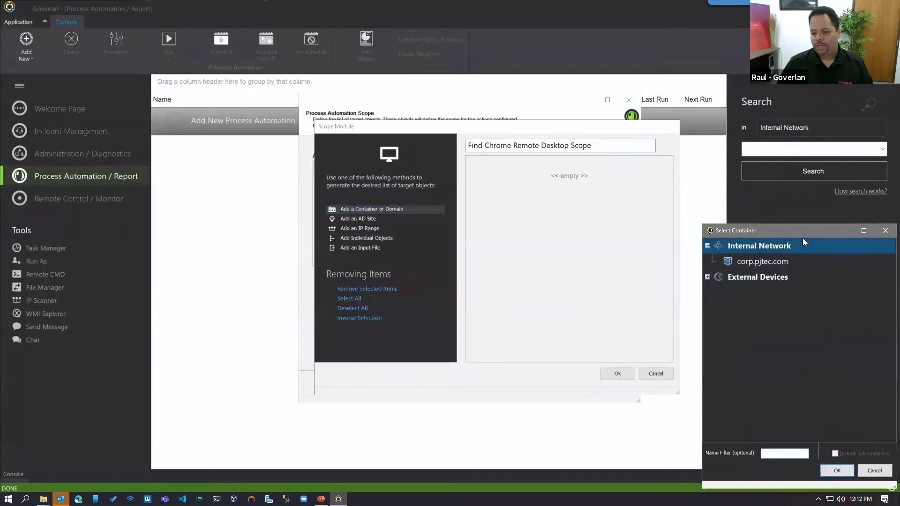
left_click_drag(803, 232, 579, 153)
double_click(544, 184)
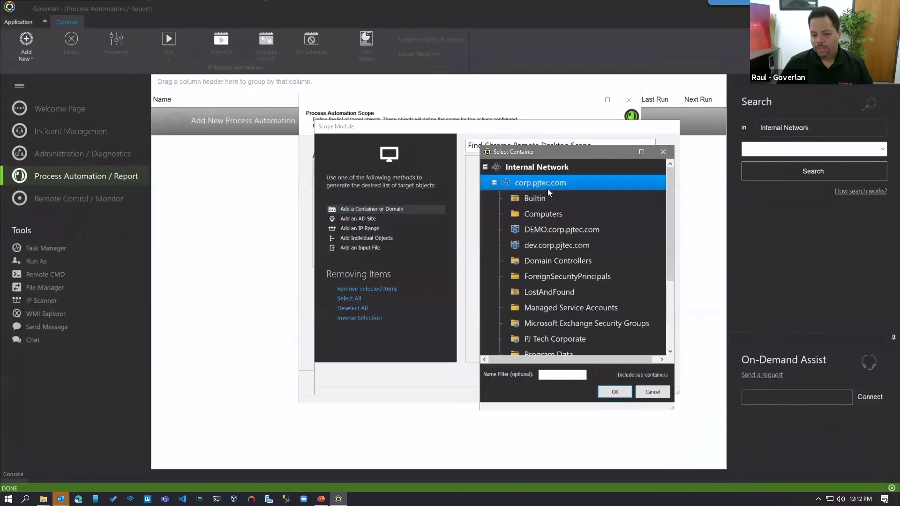
left_click(652, 393)
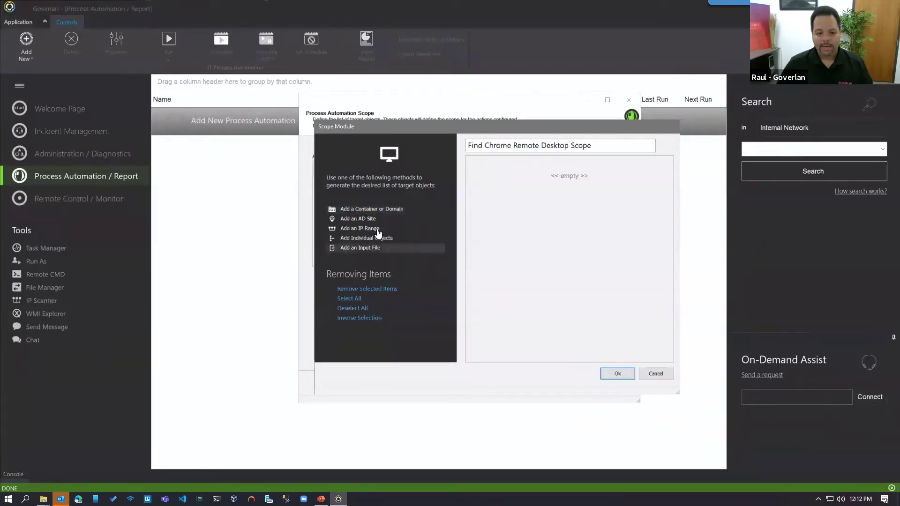
Add an IP range with the display name VPN IP Range and the subnet 192.168.1.1/24 to the scope
left_click(359, 229)
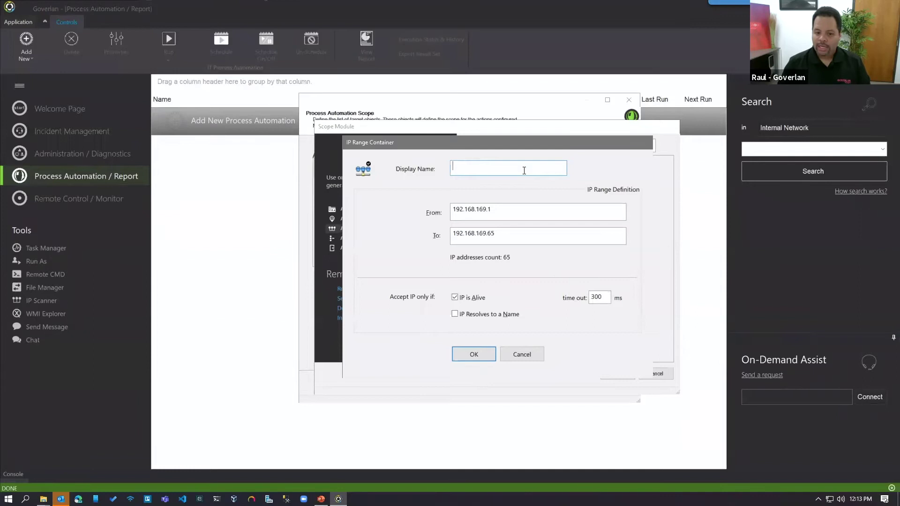
type("VPN ")
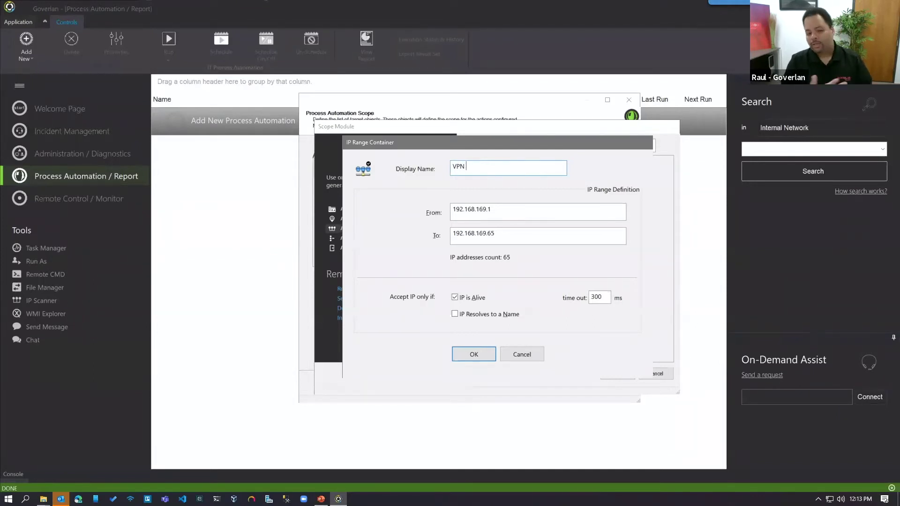
type("IP Rance")
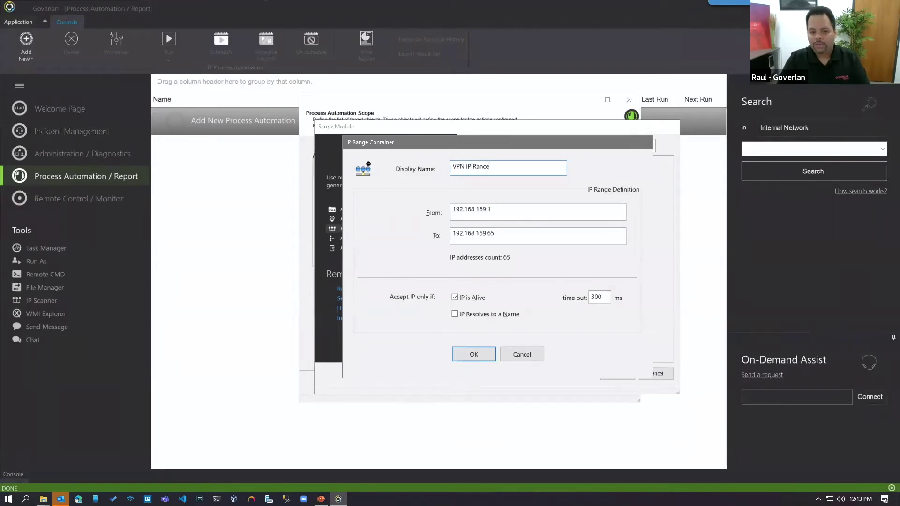
key("BackSpace")
key("BackSpace")
type("ge")
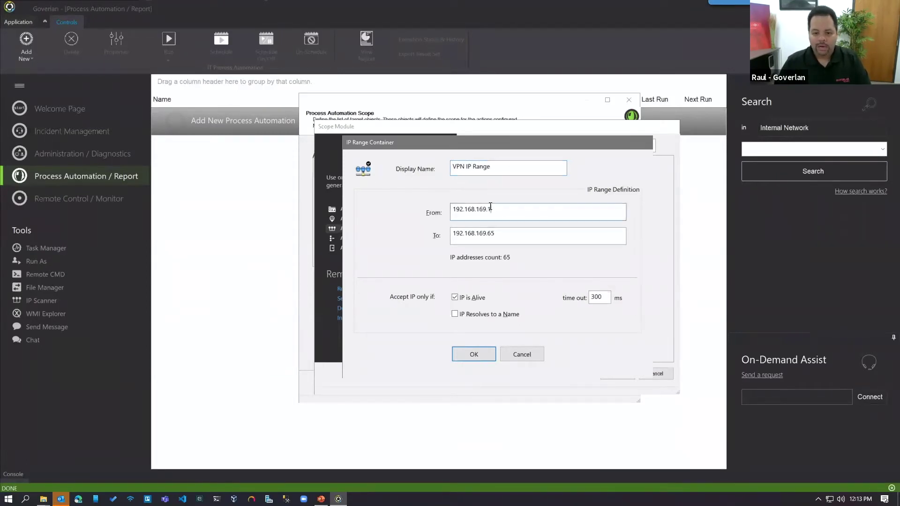
key("Tab")
type("192.168.1.1")
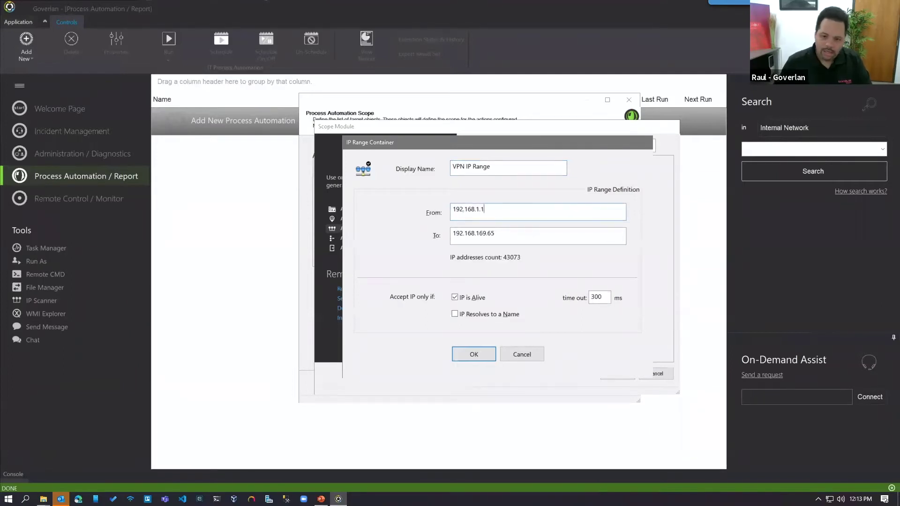
type("/24")
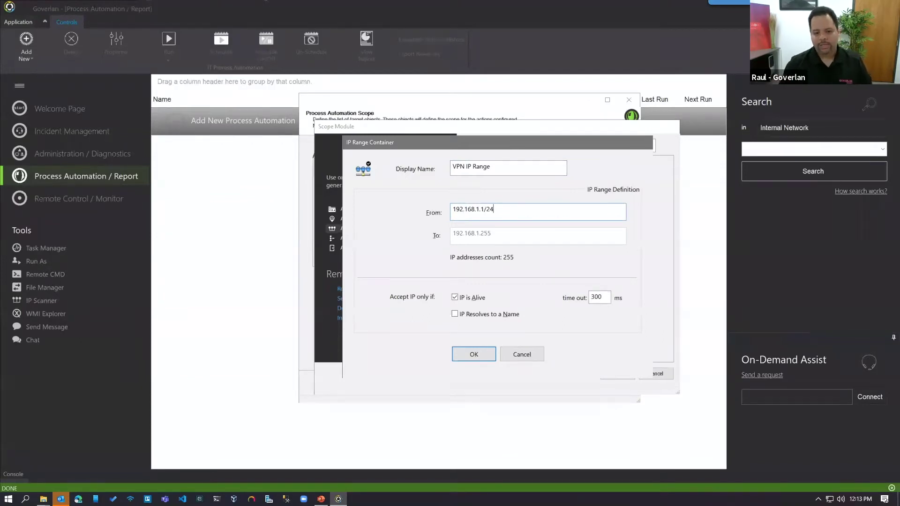
left_click(471, 355)
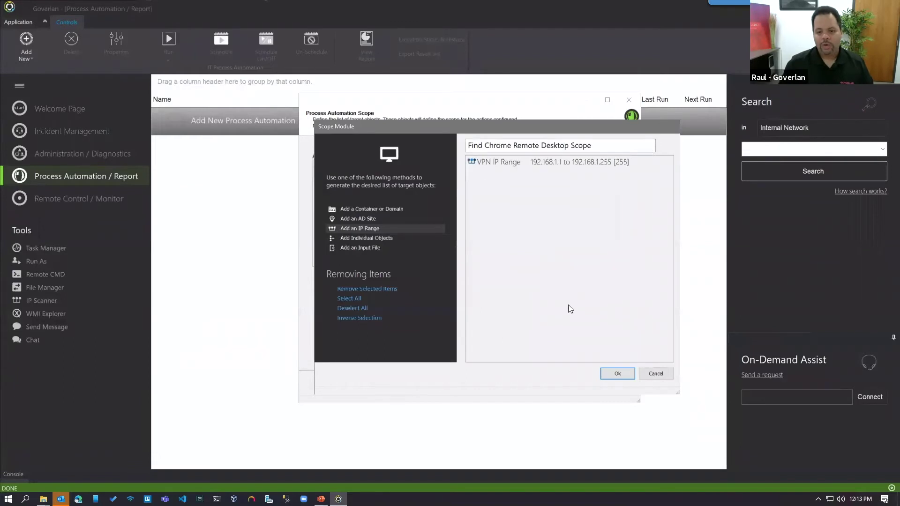
Name the new scope VPN IP Range, accept it, and copy it into the scope templates
left_click_drag(601, 146, 385, 123)
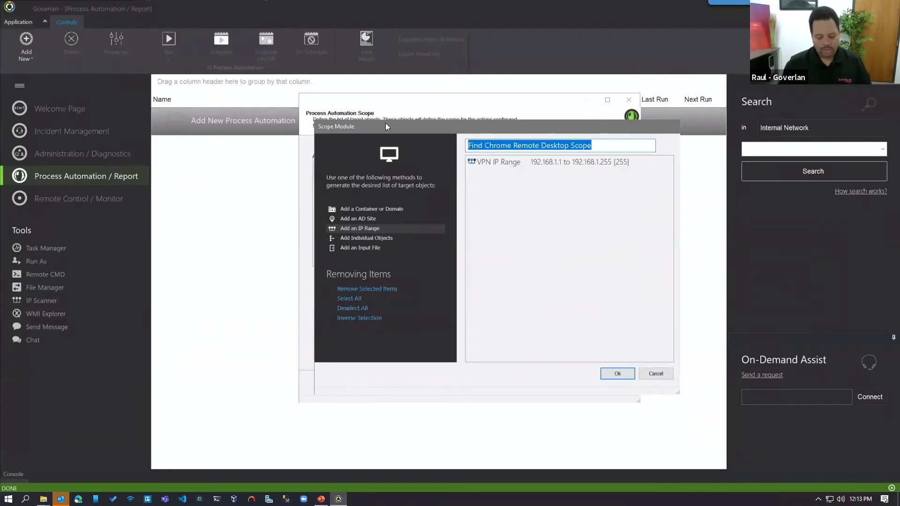
type("VPN IP ")
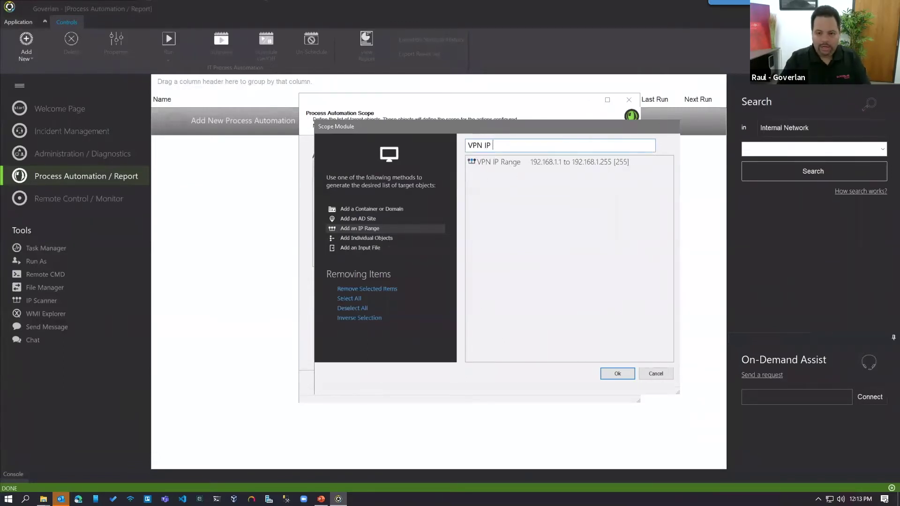
type("Range")
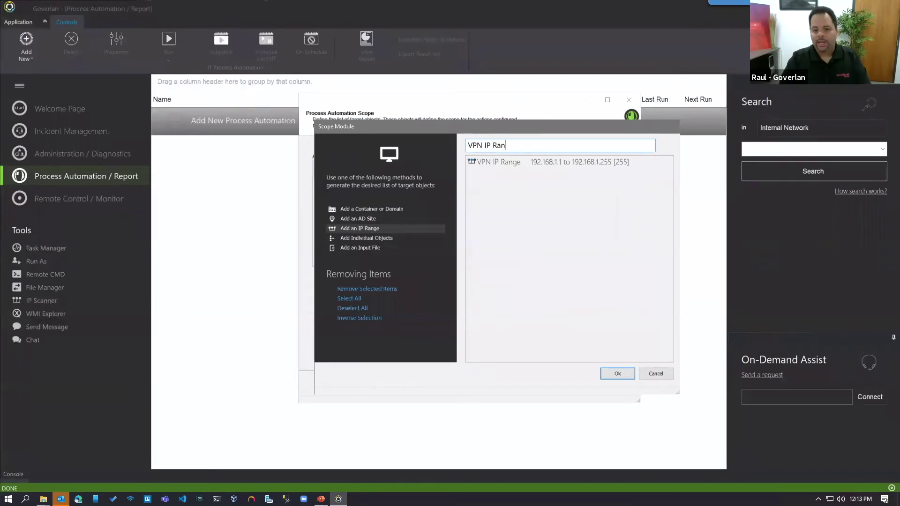
left_click(614, 374)
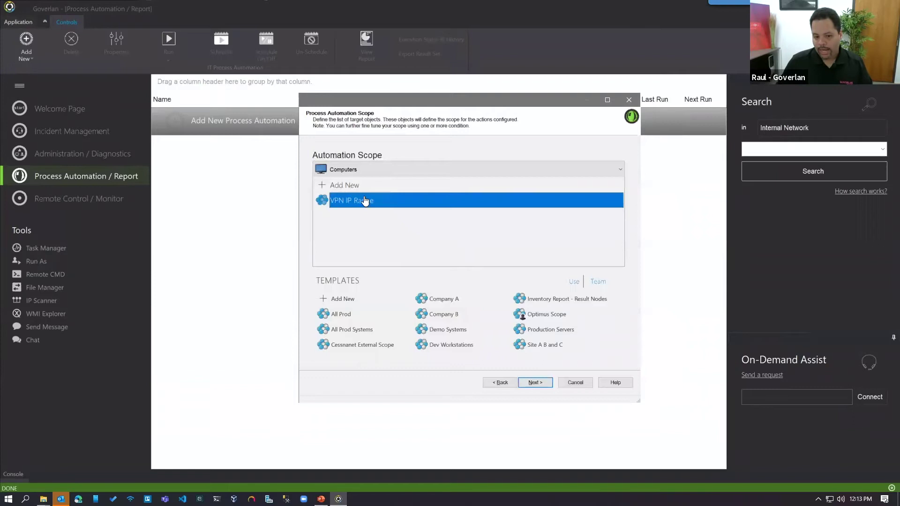
left_click_drag(604, 352, 603, 353)
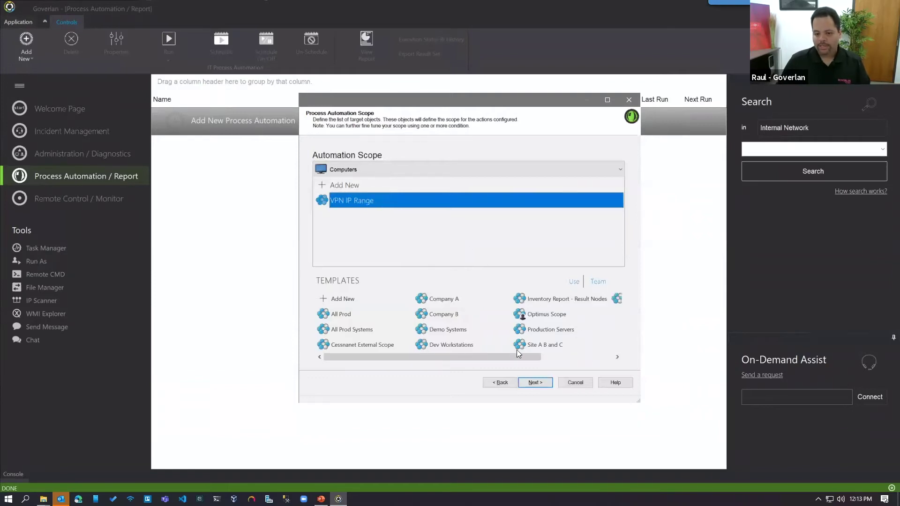
mouse_move(503, 355)
left_mouse_down()
mouse_move(596, 362)
mouse_move(511, 361)
left_mouse_up()
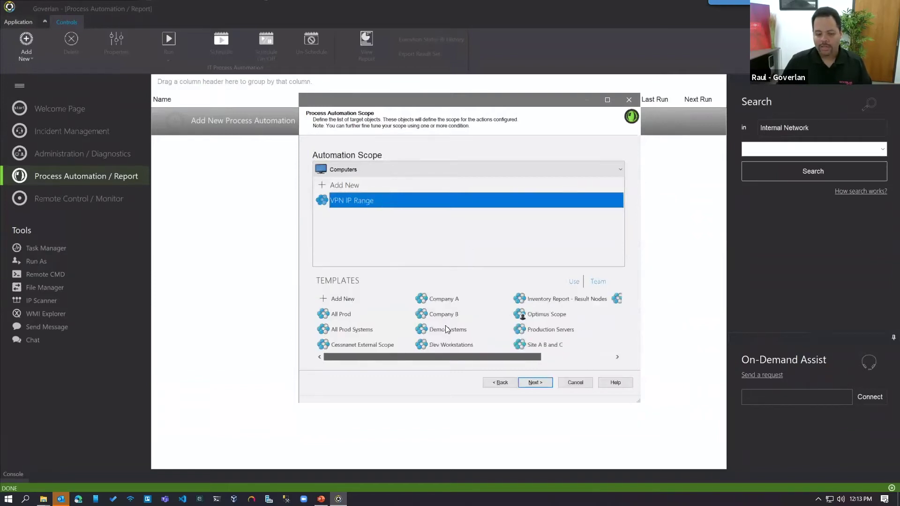
Remove the VPN IP Range entry from the automation scope, keeping Computers as the target type
key("Delete")
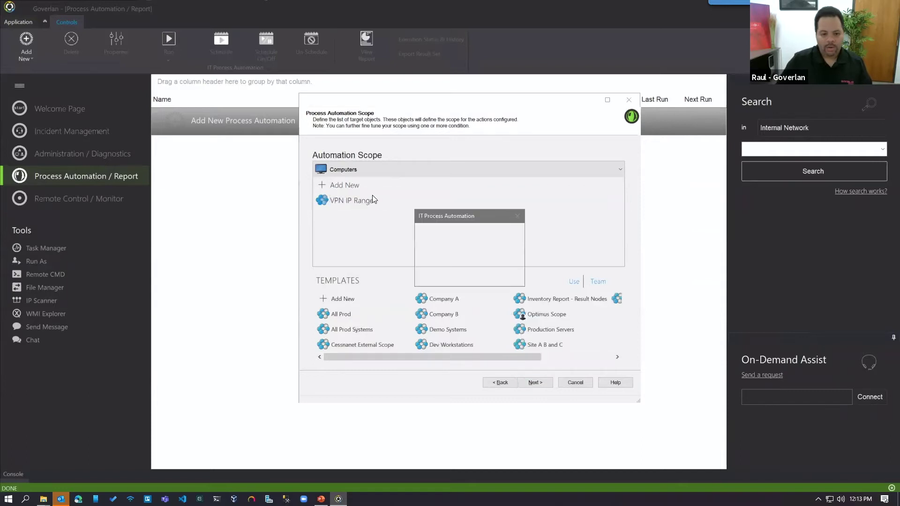
key("Return")
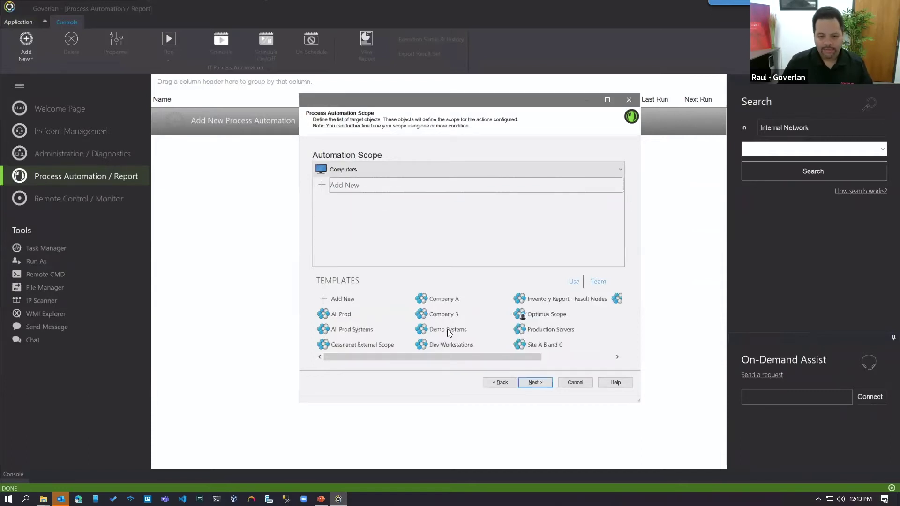
left_click(448, 330)
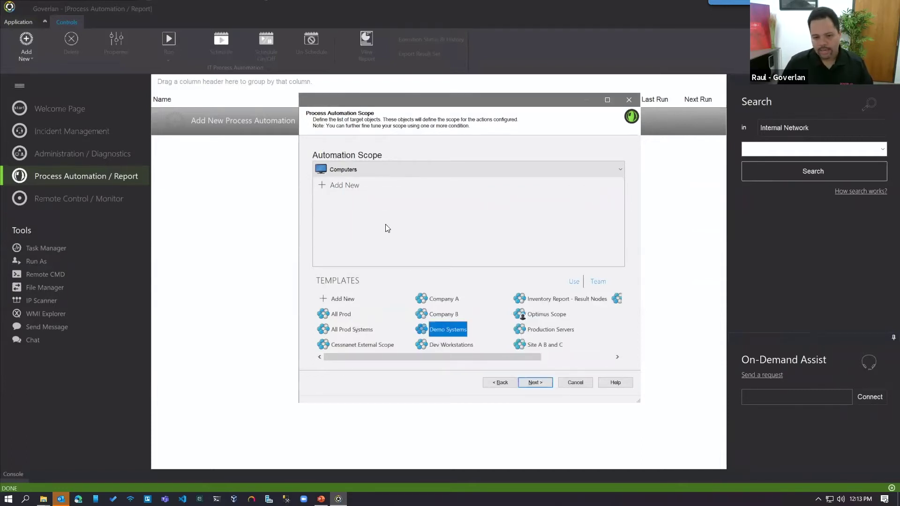
Add a new scope containing the Demo Workstations container of DEMO.corp.pjtec.com, accept it, and continue to the automation actions
left_click(353, 185)
left_click(361, 209)
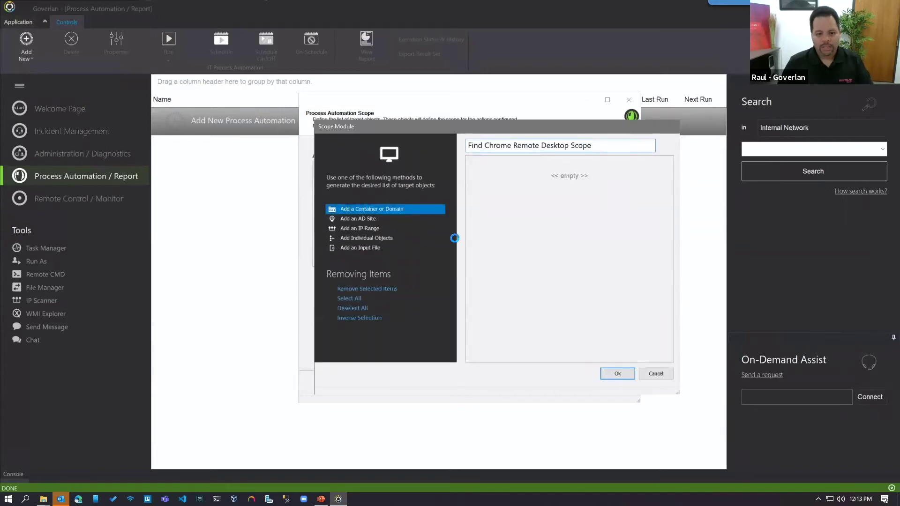
left_click(514, 198)
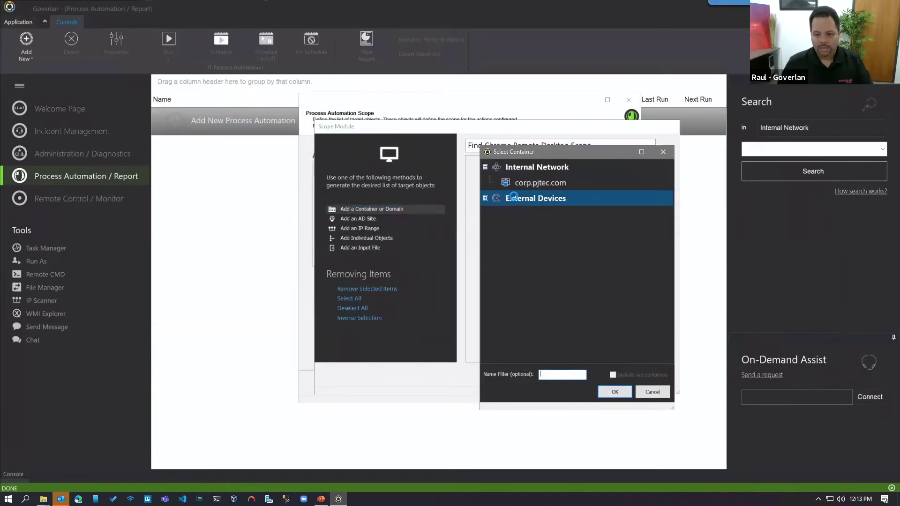
left_click(567, 338)
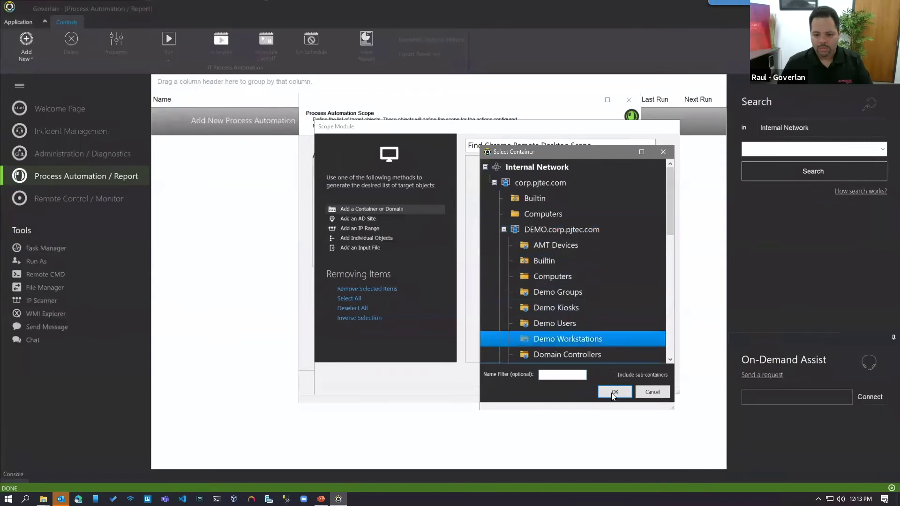
left_click(611, 393)
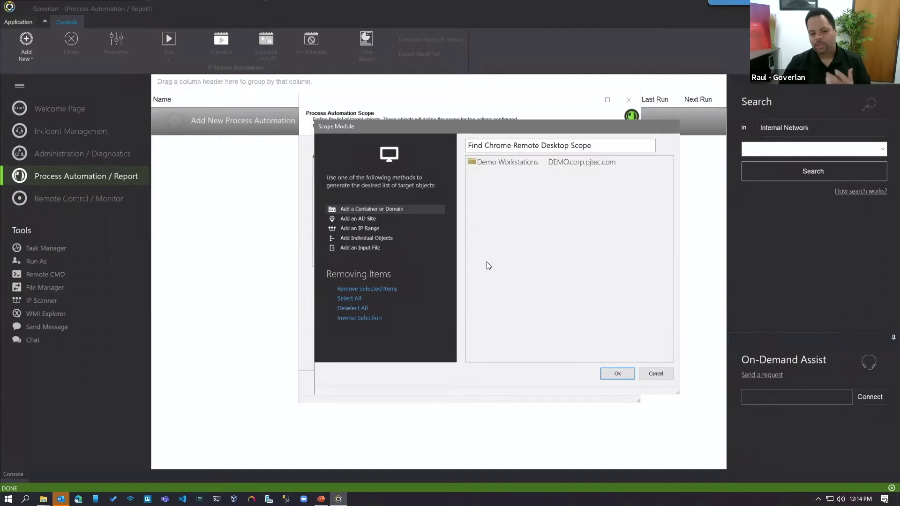
left_click(621, 375)
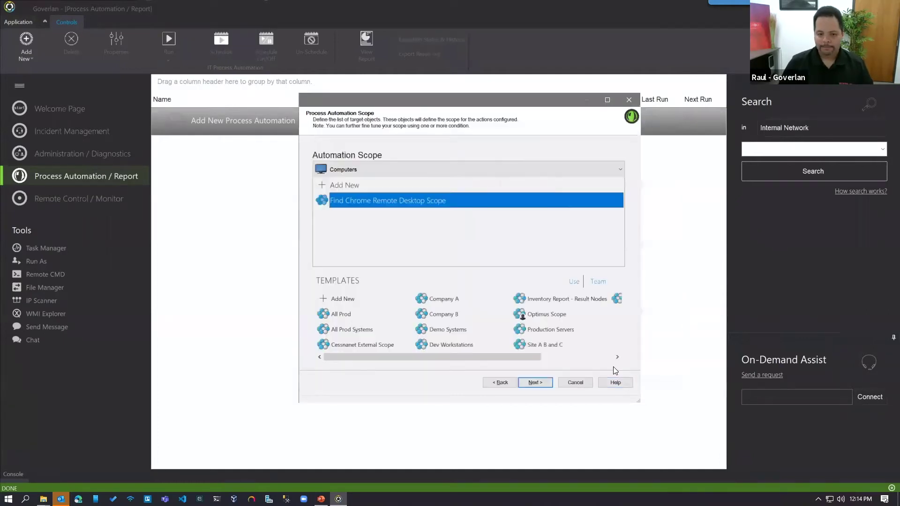
left_click(534, 383)
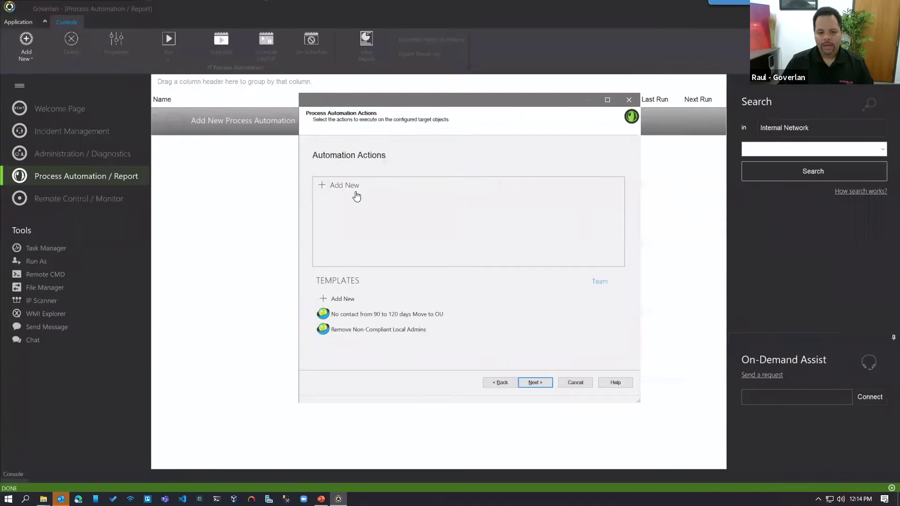
Create a new action set that reports the Product Name and Install Date of the computers' software products
double_click(355, 187)
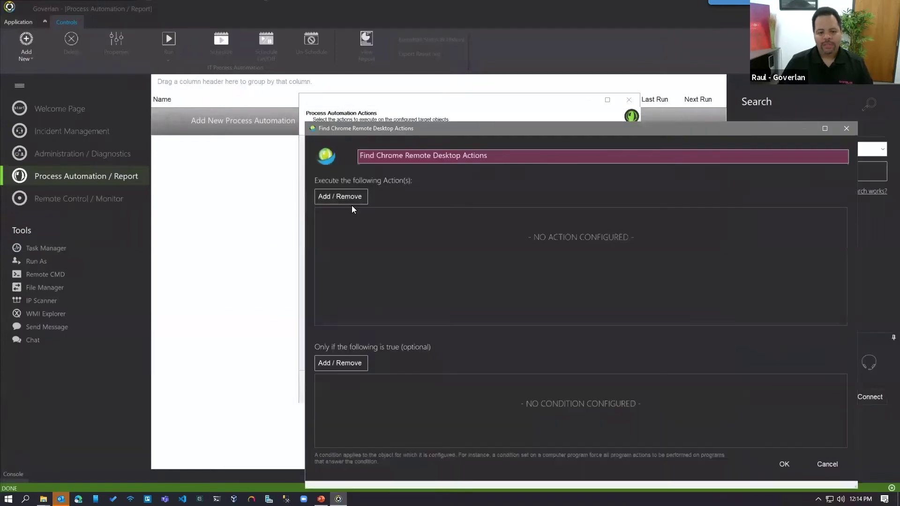
left_click_drag(466, 133, 387, 107)
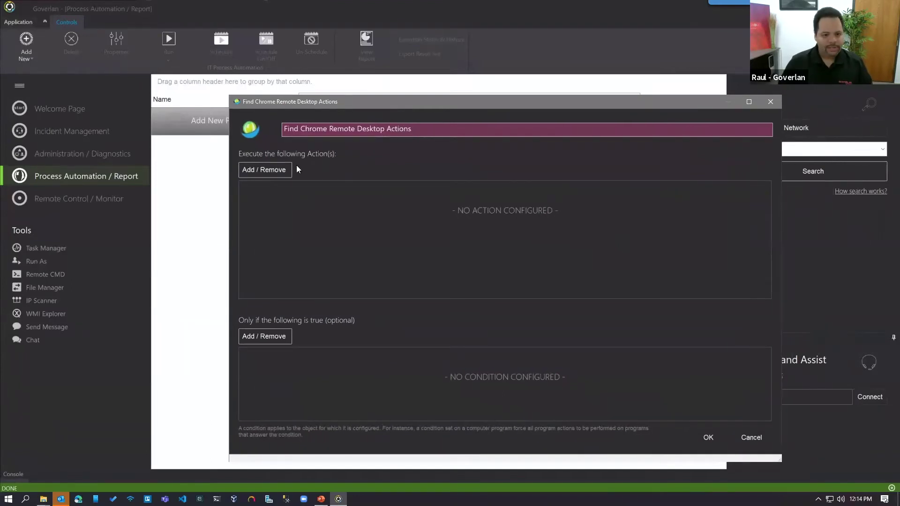
left_click(266, 169)
mouse_move(301, 155)
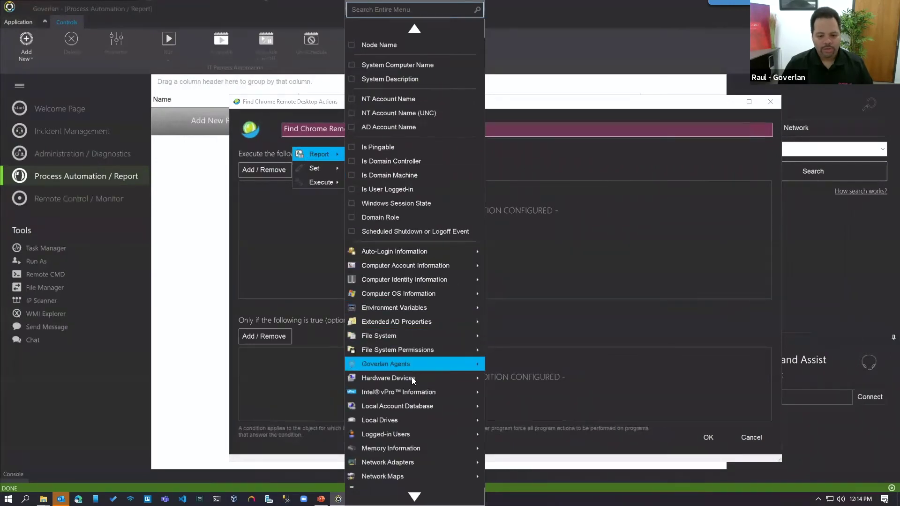
mouse_move(413, 496)
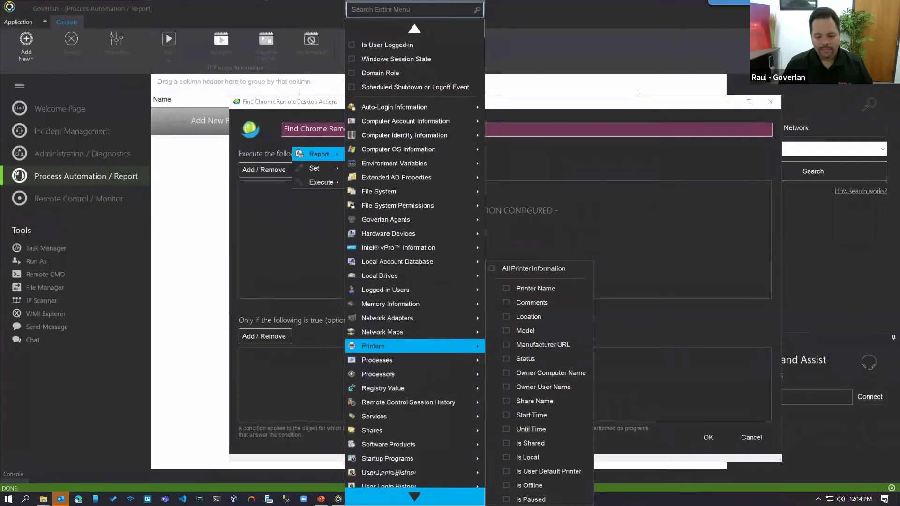
mouse_move(408, 385)
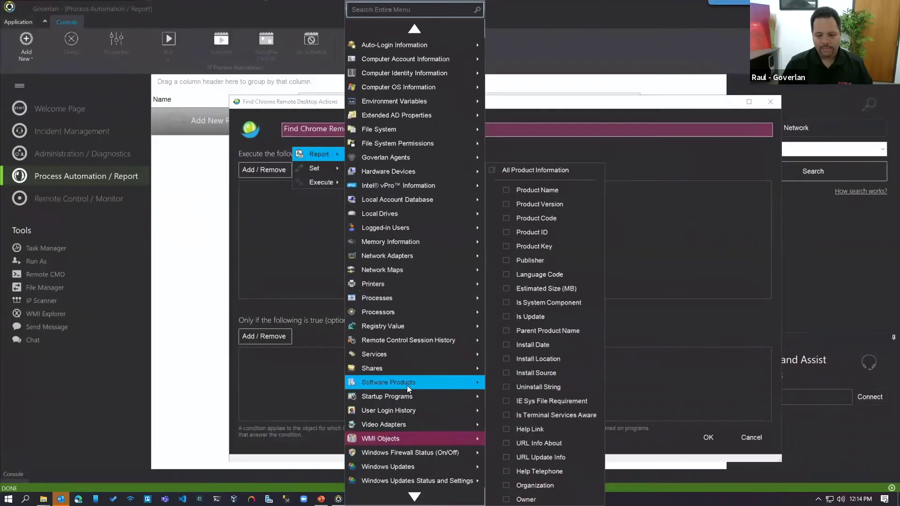
left_click(383, 12)
type("Sof")
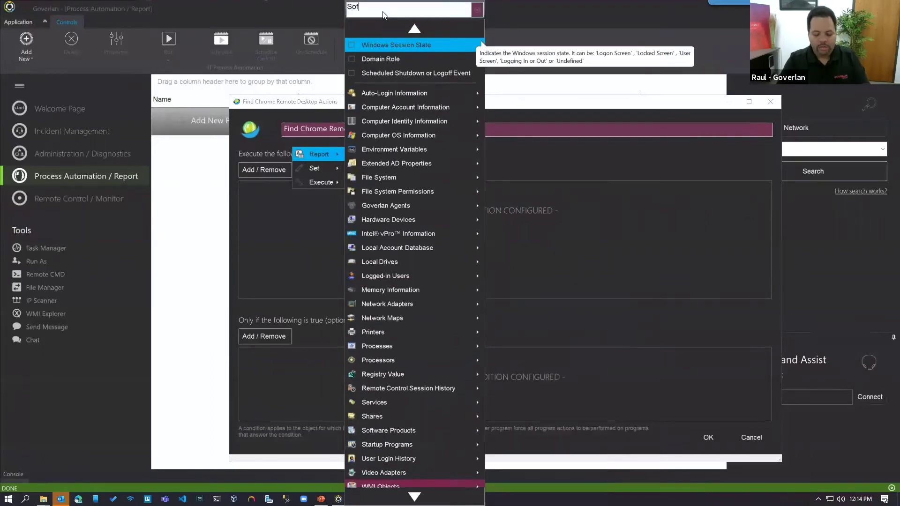
type("tware Pr")
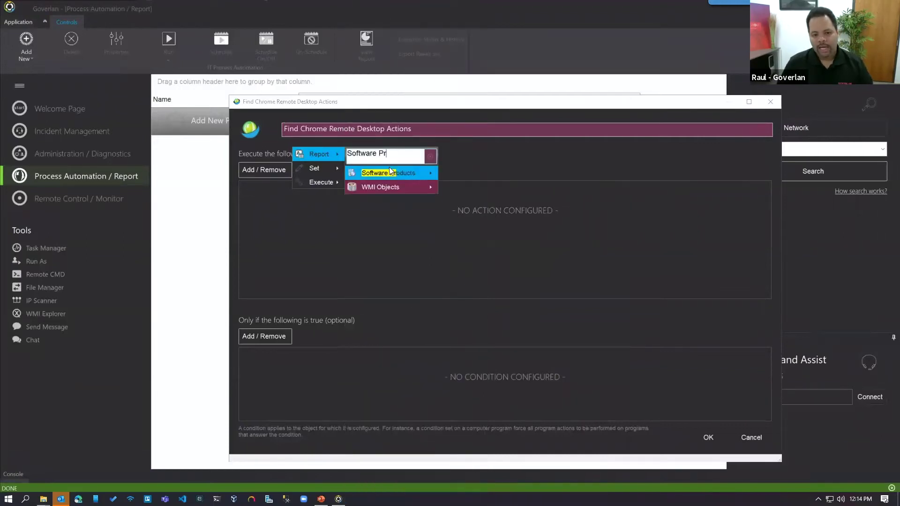
mouse_move(387, 171)
left_click(488, 190)
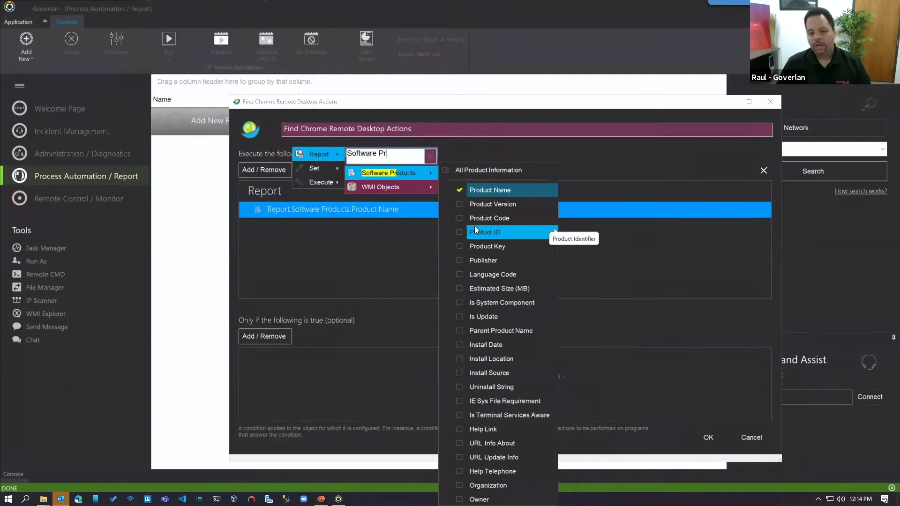
left_click(501, 348)
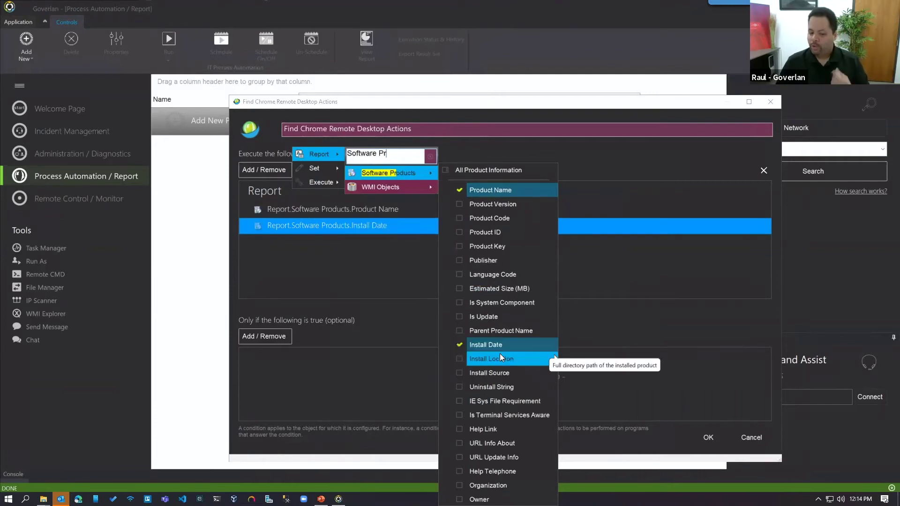
left_click(321, 264)
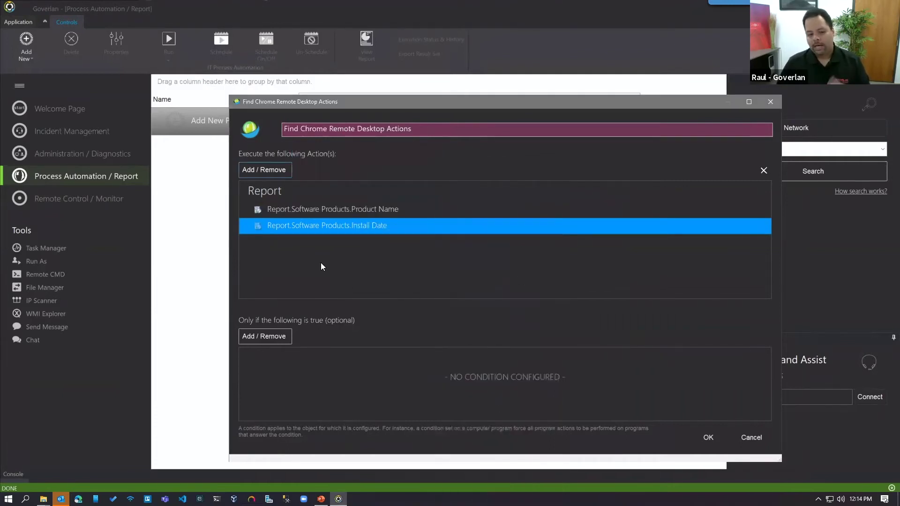
left_click(266, 334)
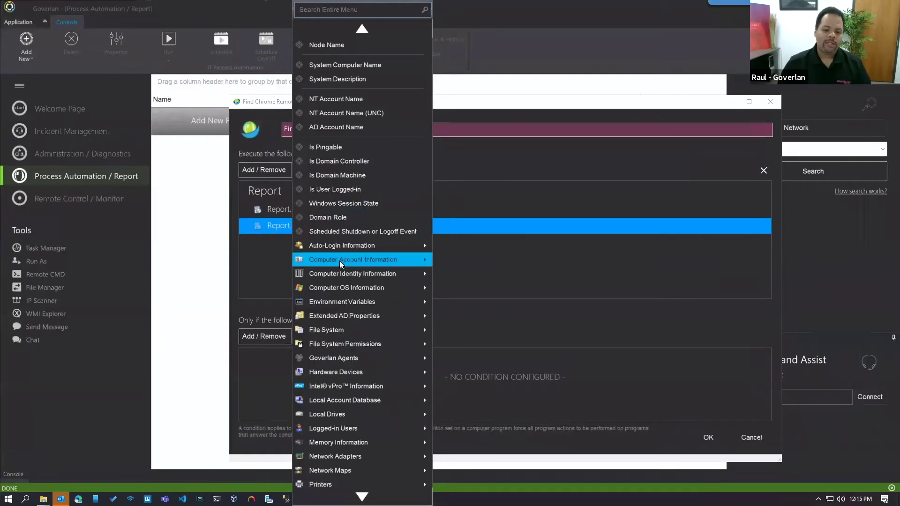
mouse_move(341, 262)
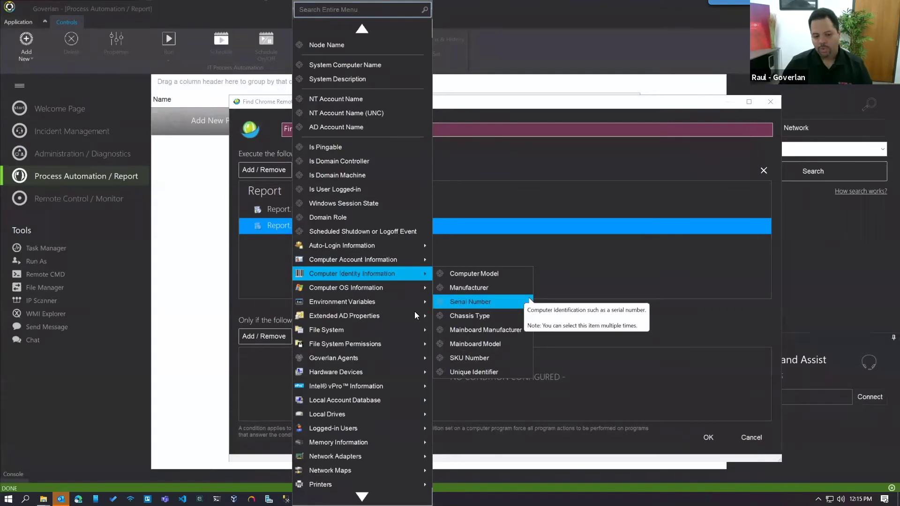
mouse_move(385, 328)
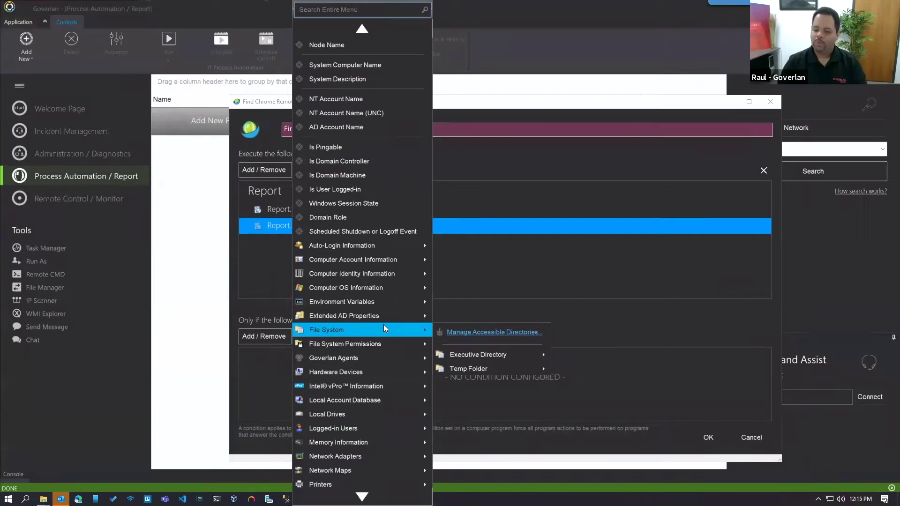
left_click(581, 279)
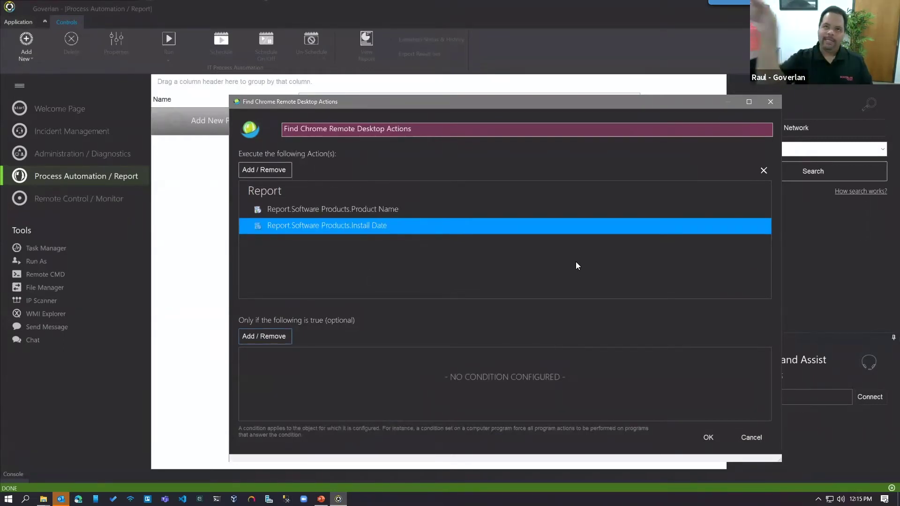
Add a condition on the software products' Product Name and set its operator to Begins With
left_click(268, 333)
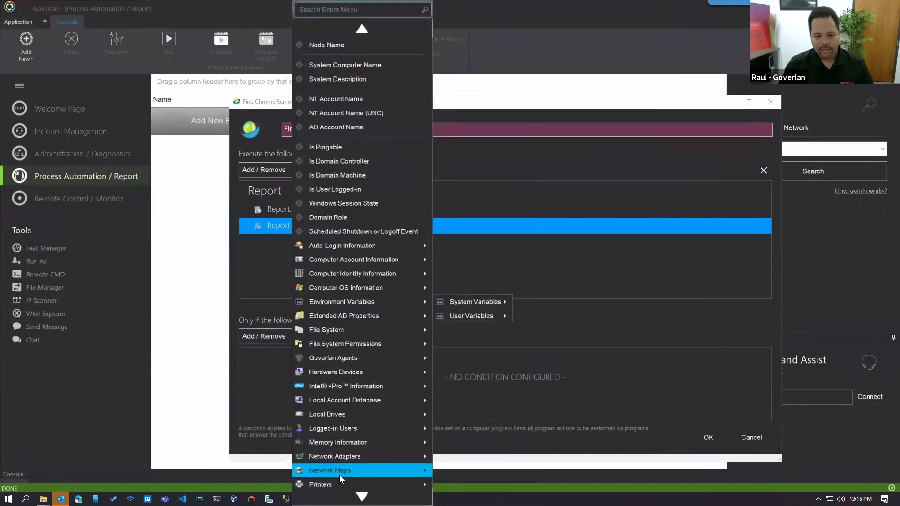
scroll(341, 483, "down", 10)
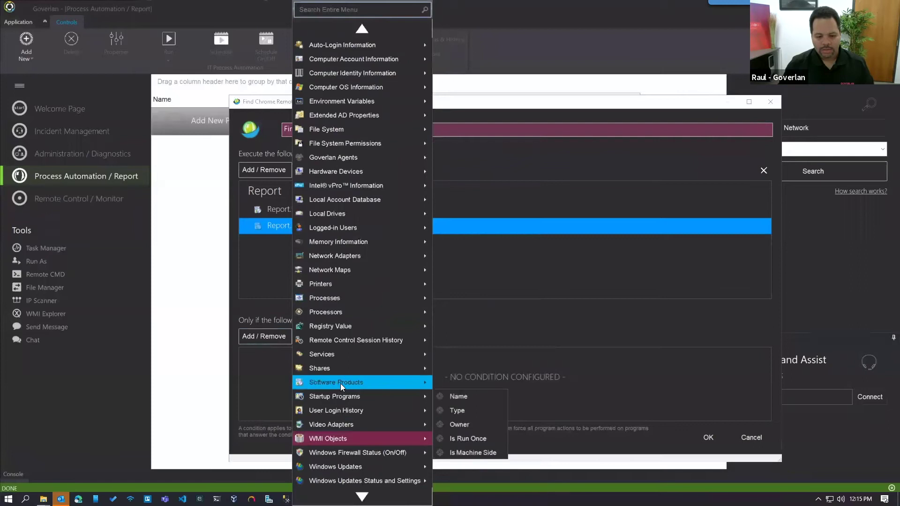
mouse_move(340, 384)
left_click(491, 221)
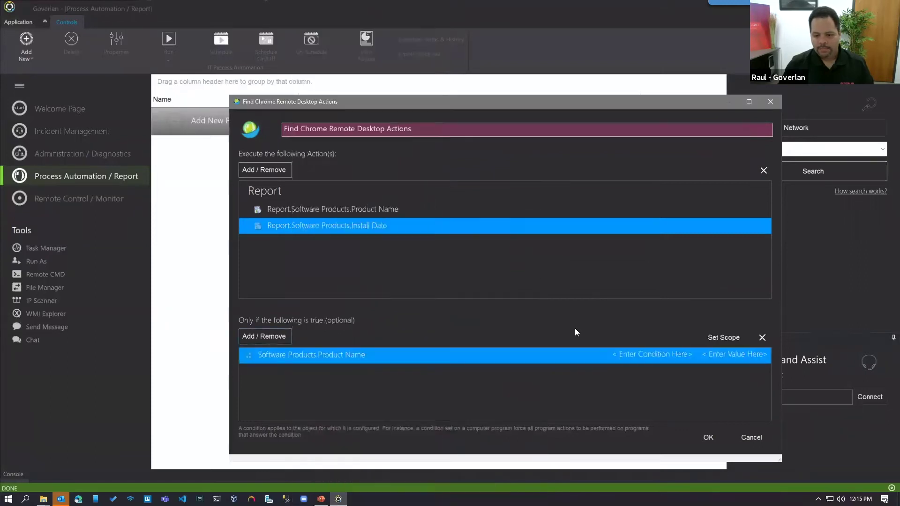
left_click(648, 356)
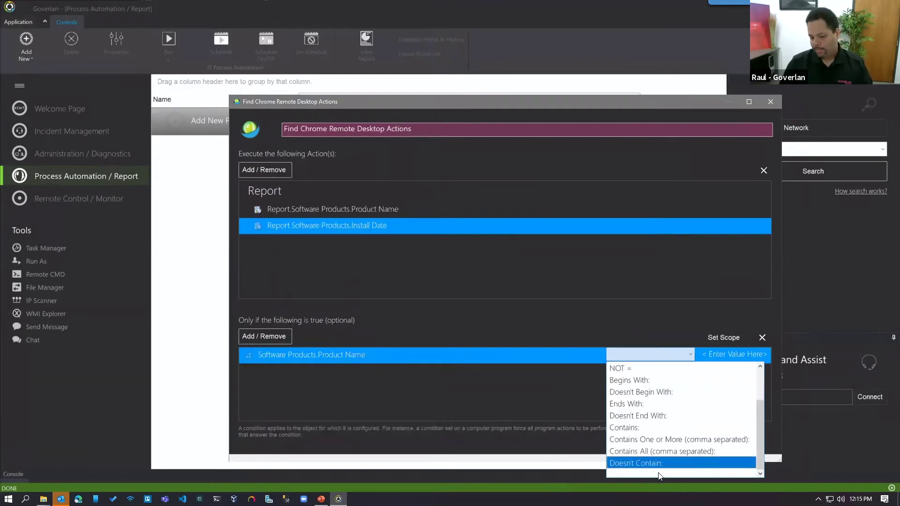
scroll(657, 405, "up", 2)
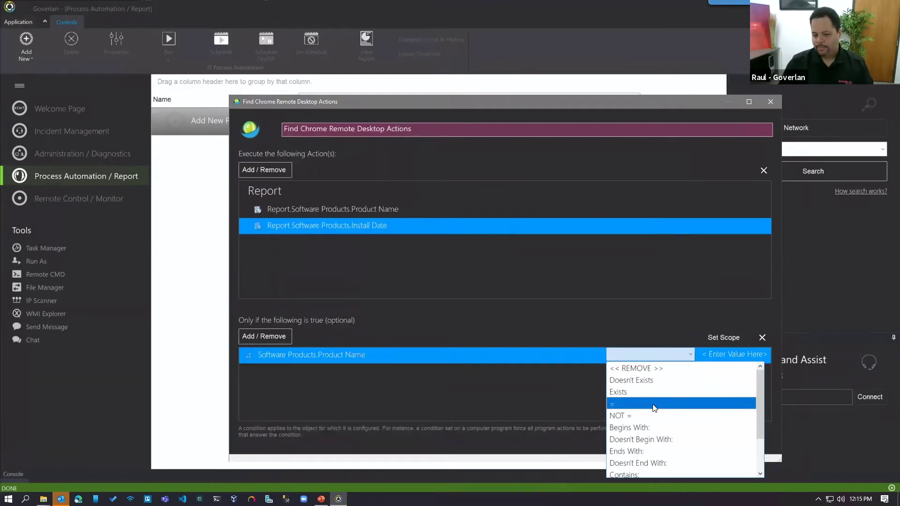
left_click(652, 403)
left_click(664, 355)
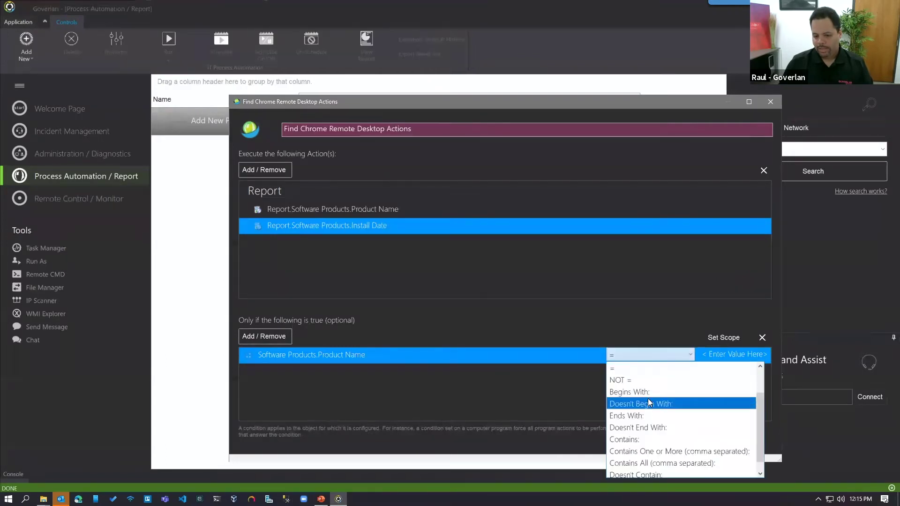
left_click(648, 395)
Set the Product Name condition's value to Chrome Remote Desktop and accept the action set
left_click(747, 356)
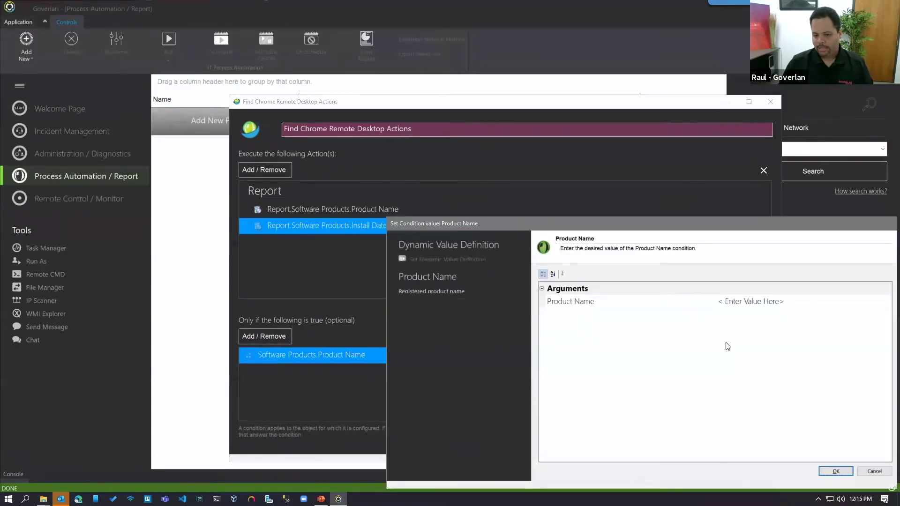
left_click(806, 304)
type("Chr")
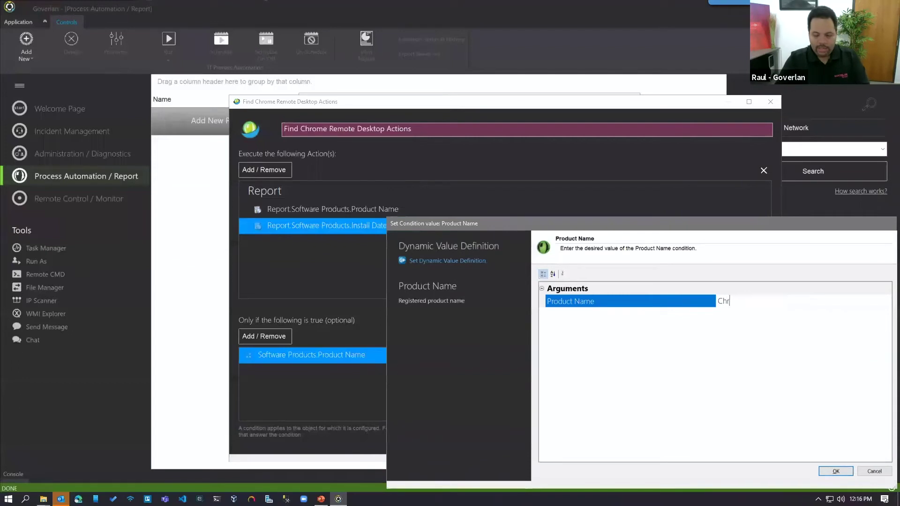
type("ome Rem")
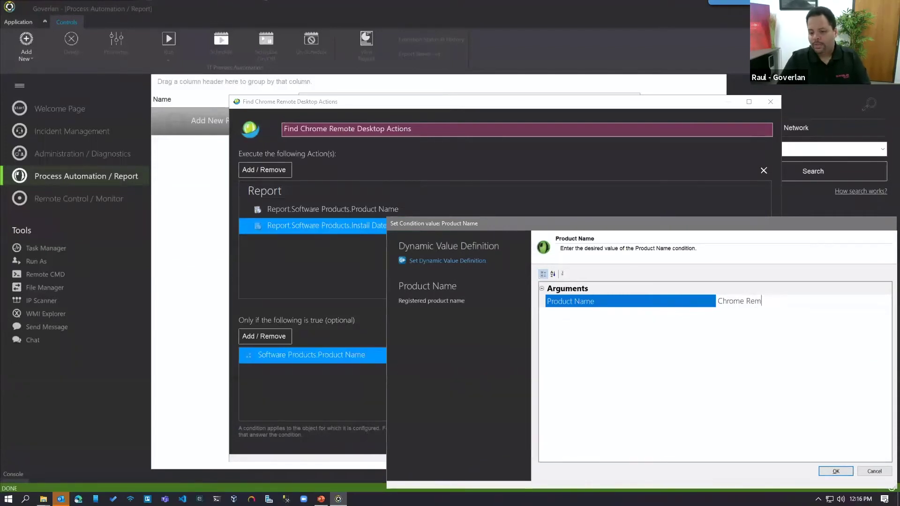
type("ote Desktop")
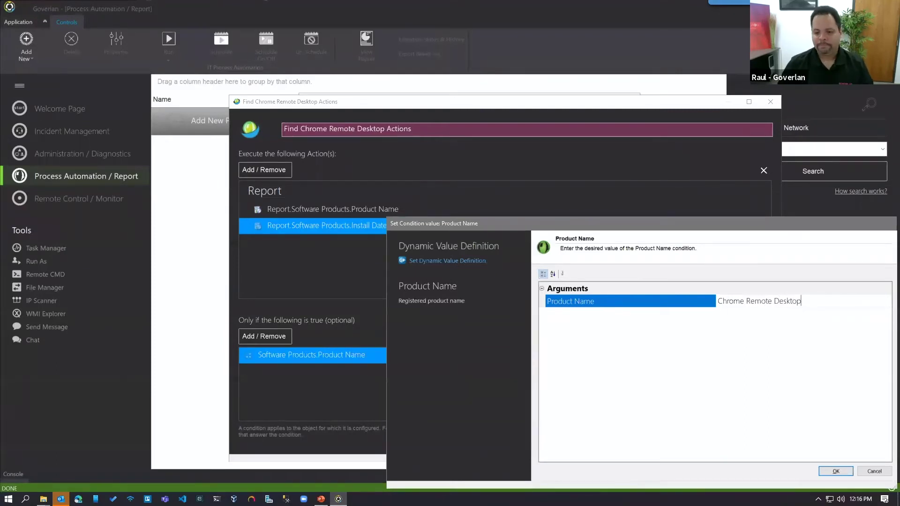
left_click_drag(601, 225, 425, 116)
left_click(661, 363)
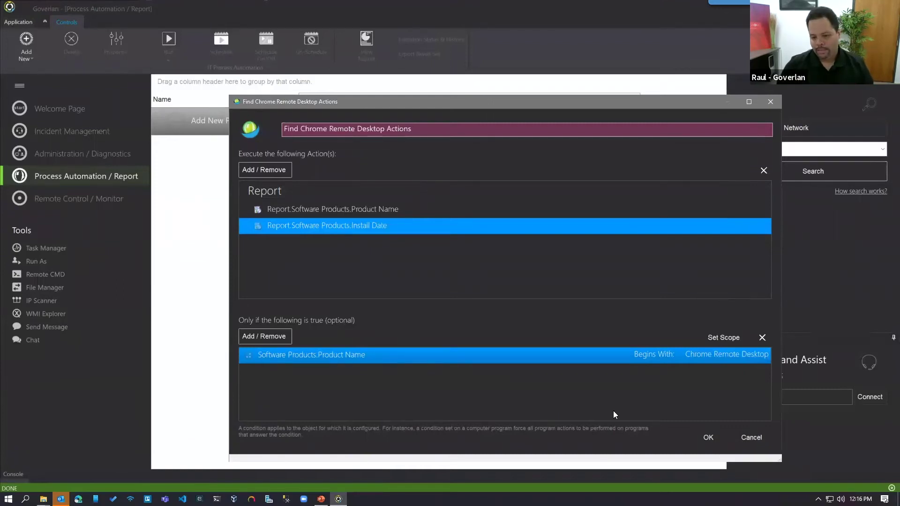
left_click(705, 437)
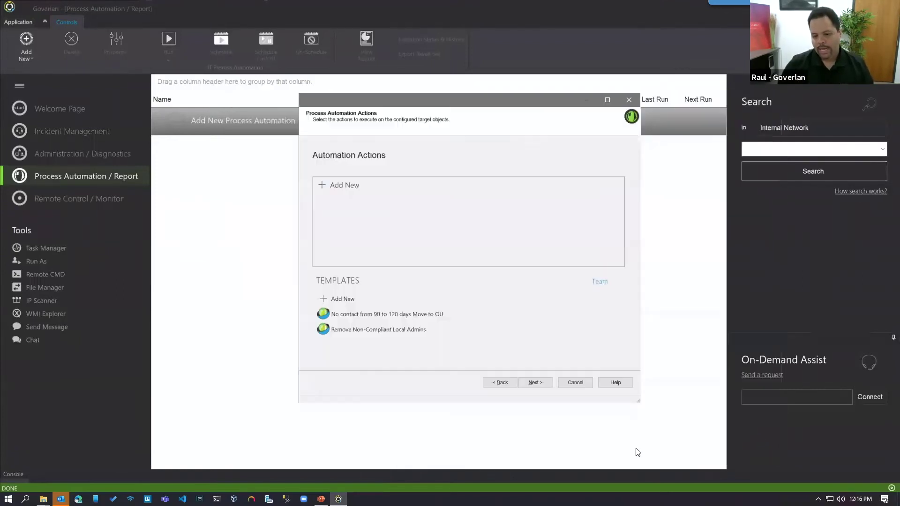
Finish the process automation with Run now selected and close its HTML report after viewing it
left_click(547, 383)
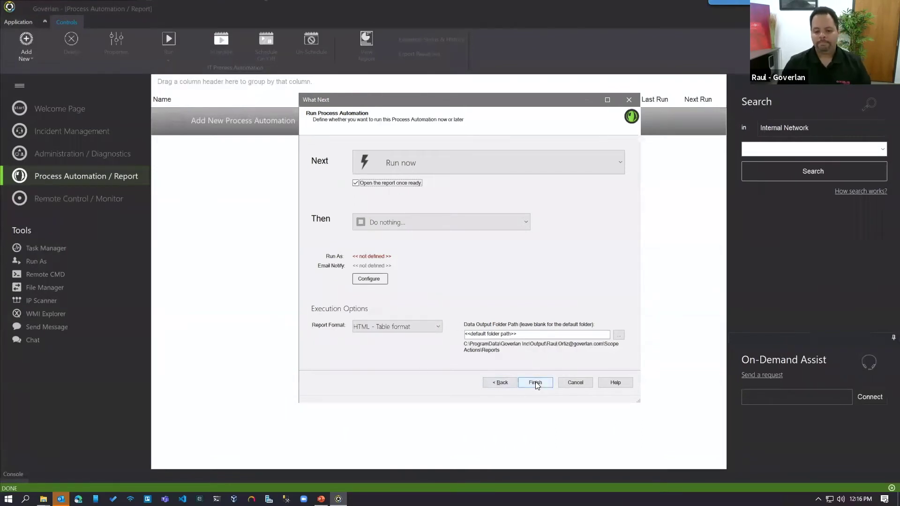
left_click(536, 381)
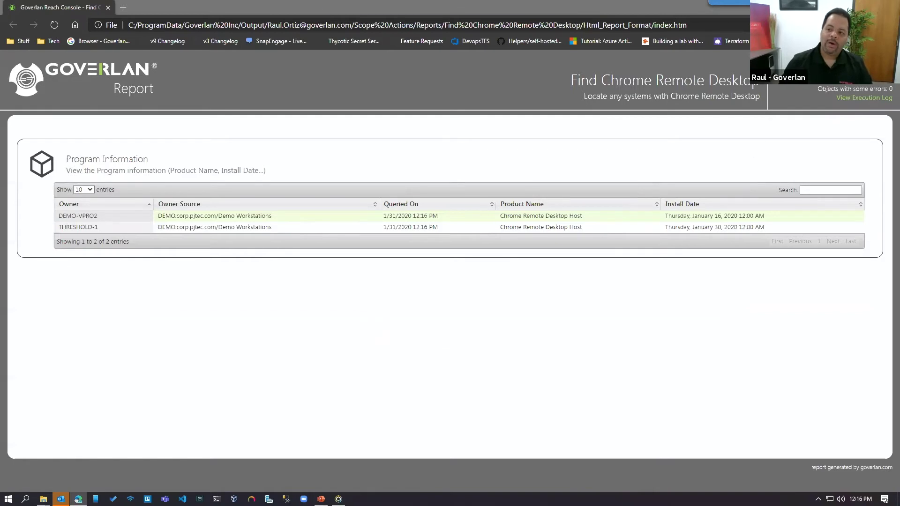
left_click(889, 5)
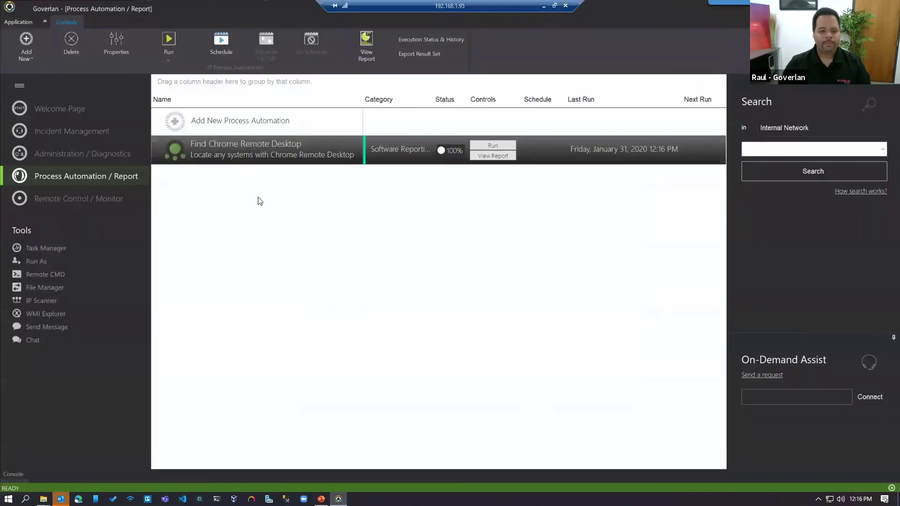
Rename the Find Chrome Remote Desktop automation to Find and Destroy Chrome Remote Desktop
double_click(226, 147)
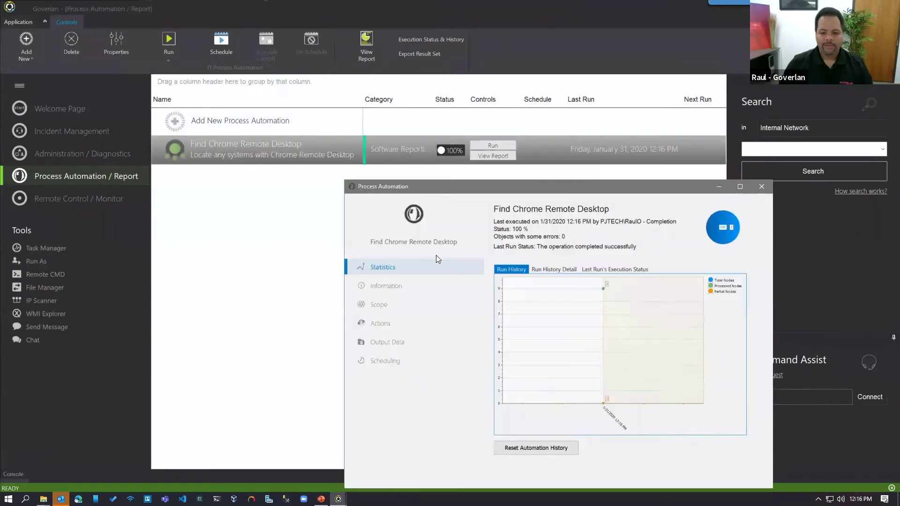
left_click(400, 158)
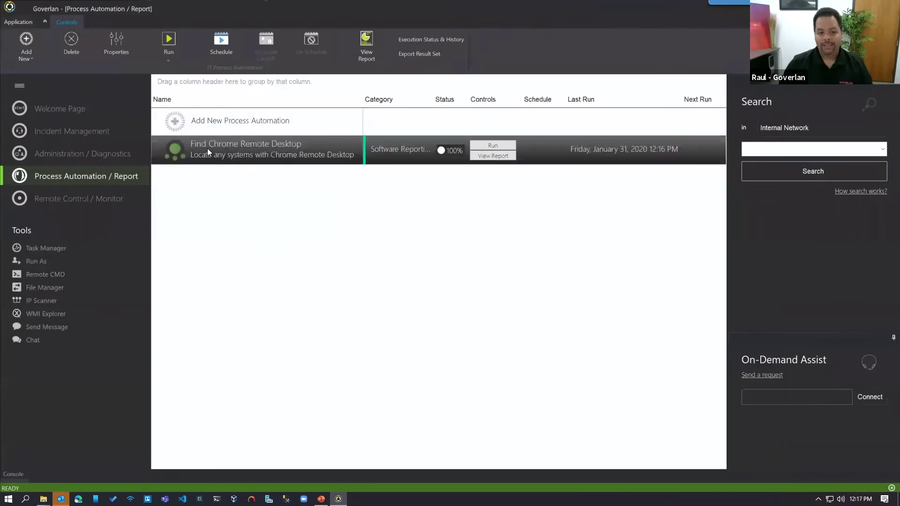
right_click(207, 148)
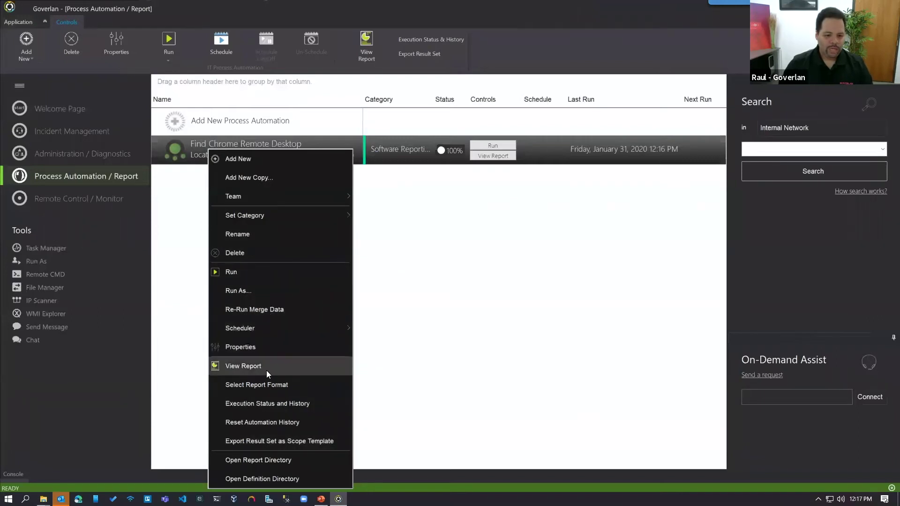
left_click(252, 234)
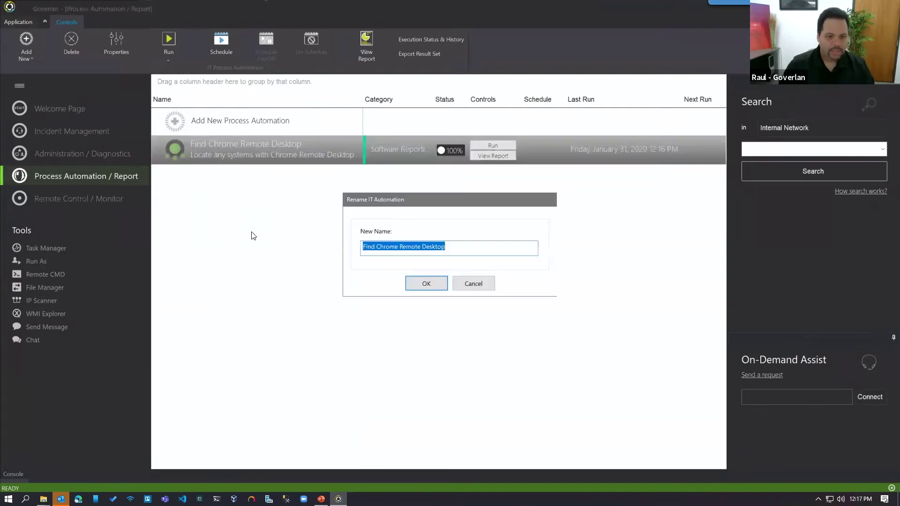
left_click(378, 248)
type("and Destroy")
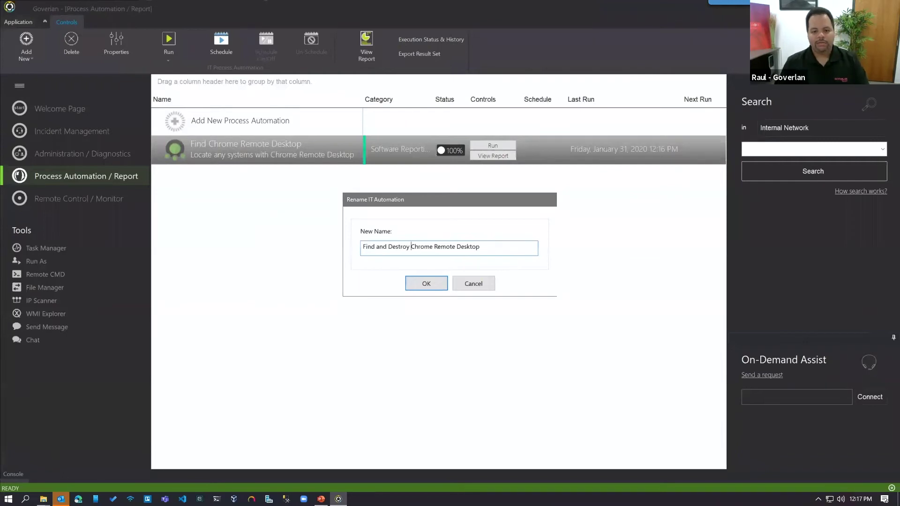
left_click(424, 282)
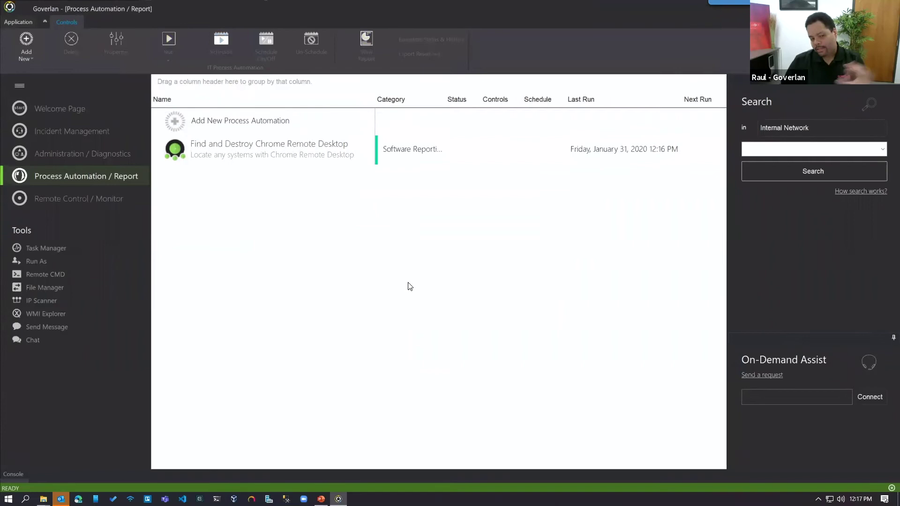
Open the renamed automation's properties and start a new action set among its automation actions
right_click(245, 151)
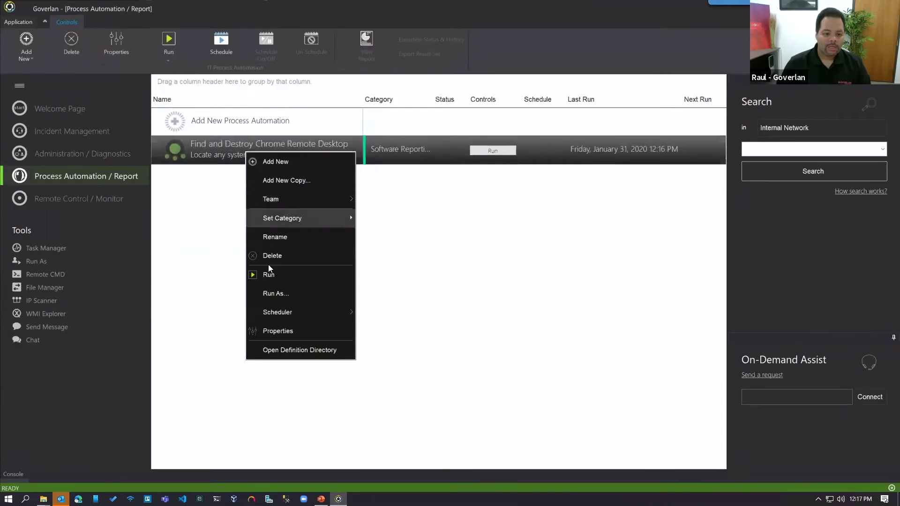
left_click(277, 331)
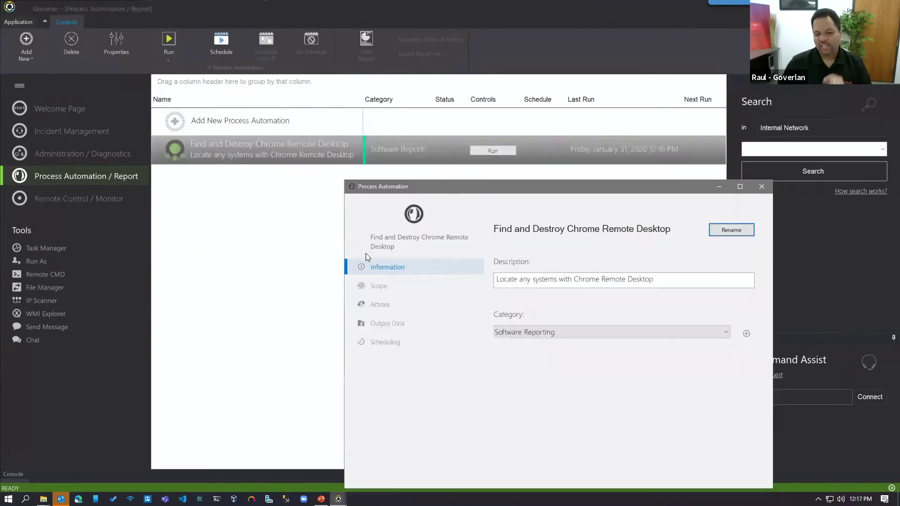
left_click(379, 304)
left_click_drag(522, 191, 437, 136)
left_click(436, 191)
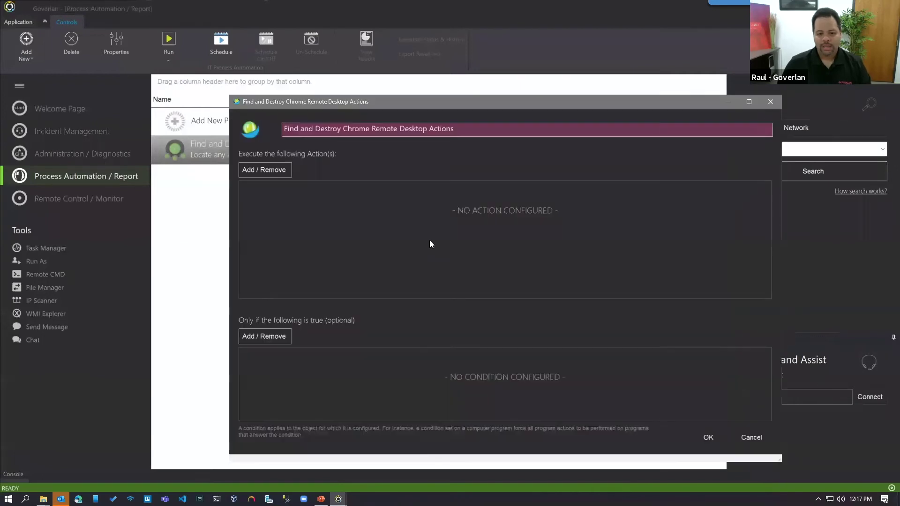
Add the Software Products Un-install Instance execute action to the new action set
left_click(276, 169)
mouse_move(306, 180)
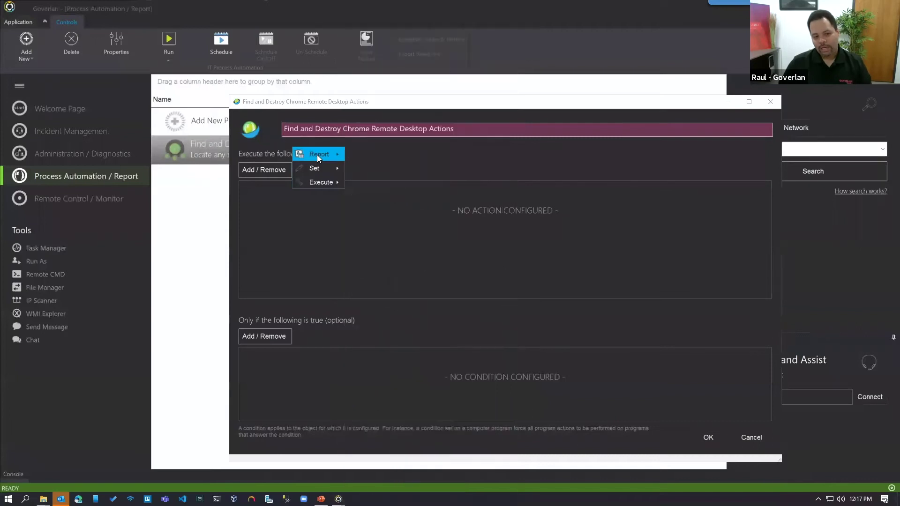
mouse_move(313, 155)
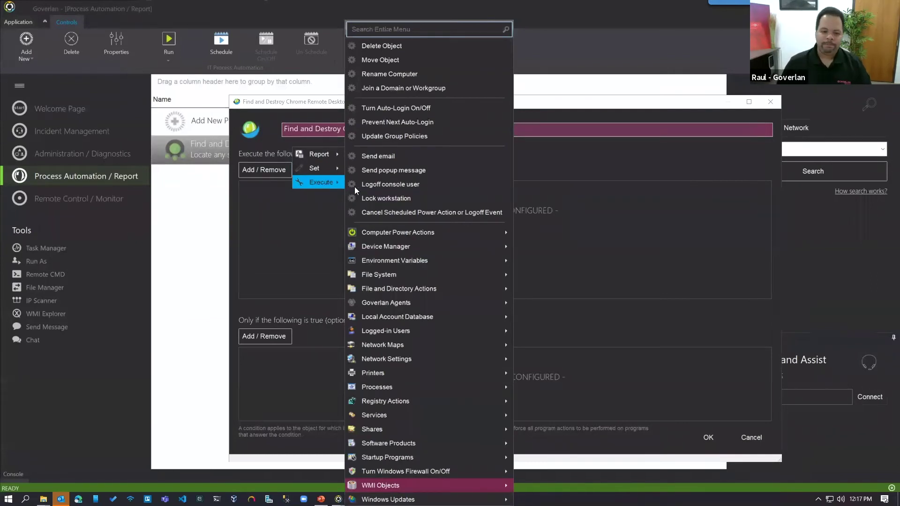
mouse_move(387, 235)
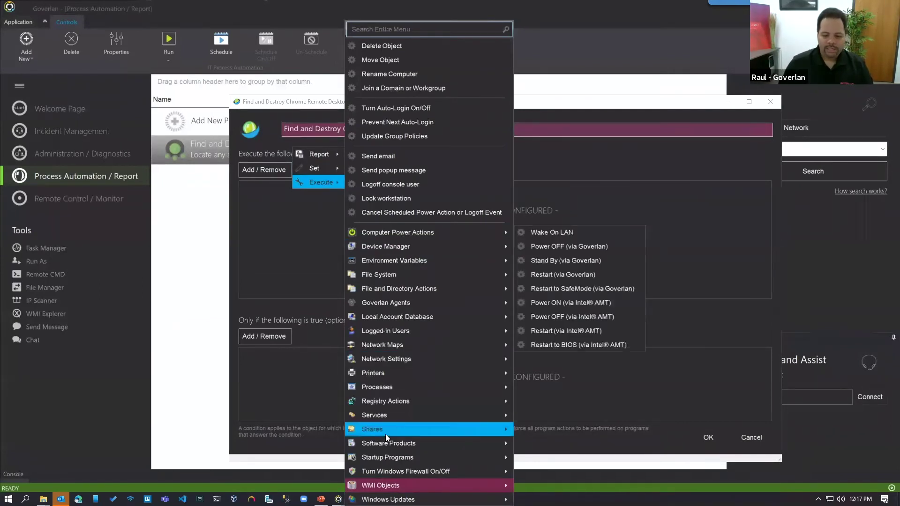
mouse_move(385, 440)
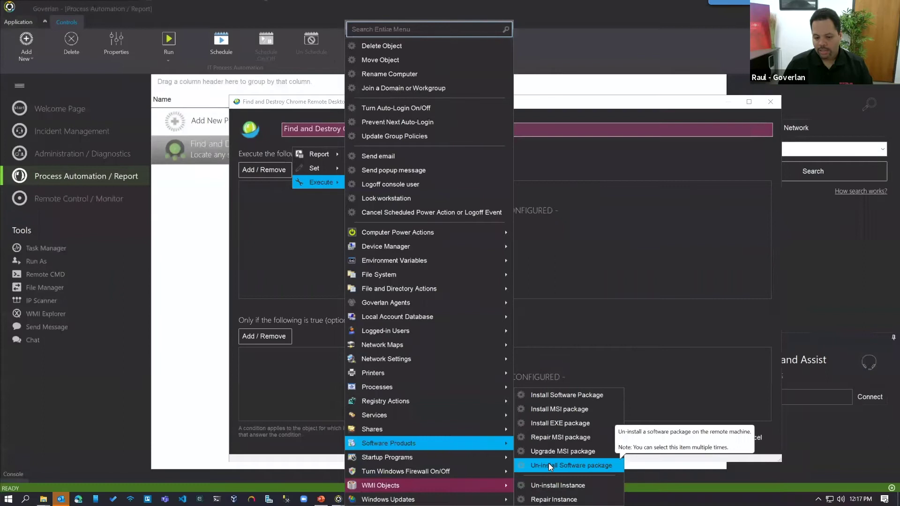
left_click(546, 483)
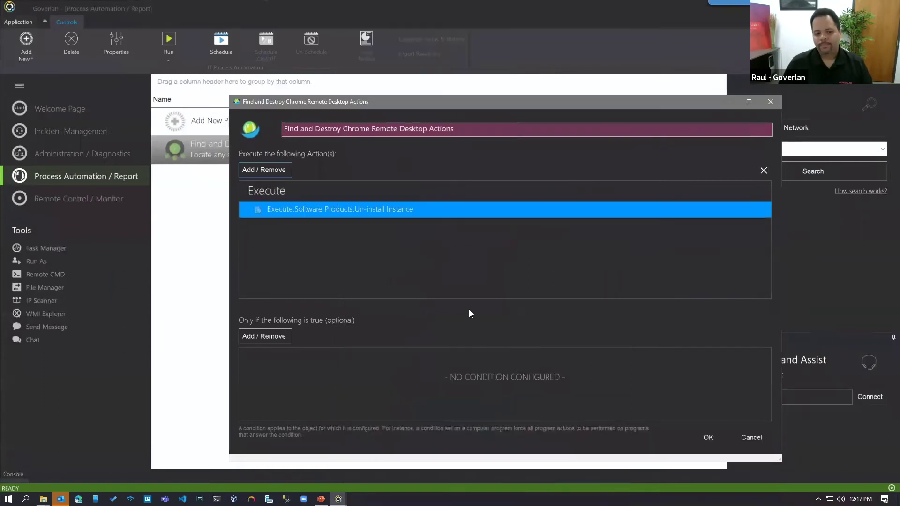
Add a Software Products Product Name condition to the uninstall action set with the operator Begins With
left_click(255, 336)
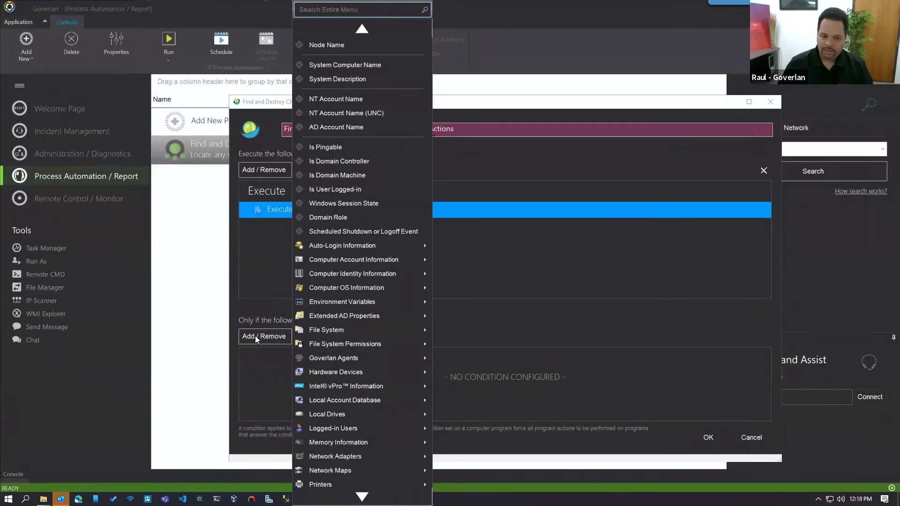
mouse_move(353, 496)
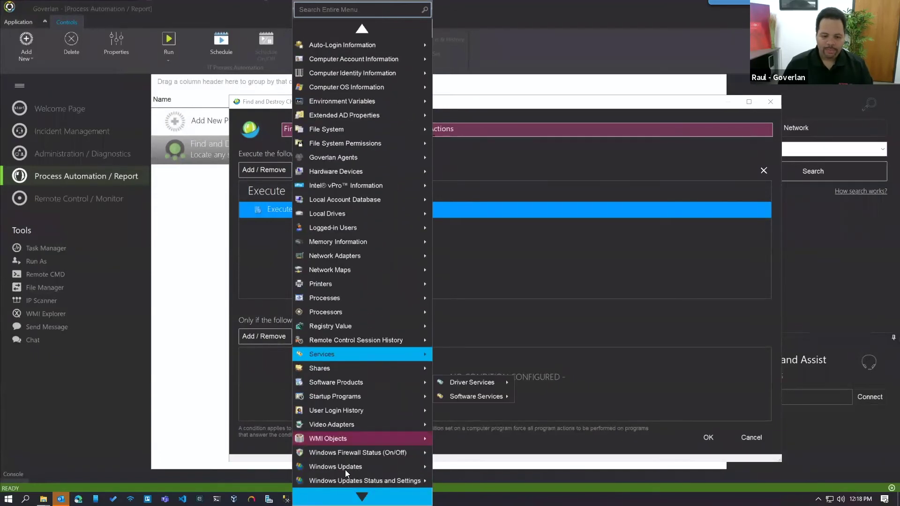
mouse_move(353, 384)
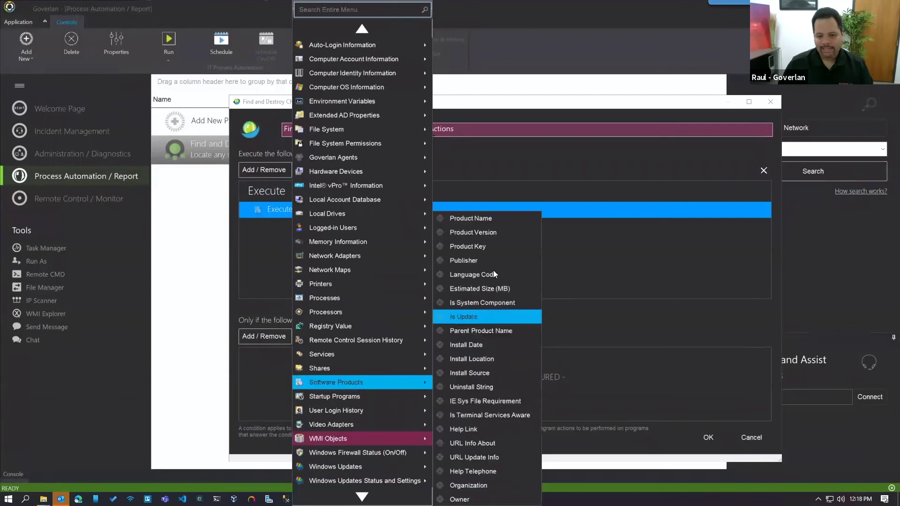
left_click(494, 220)
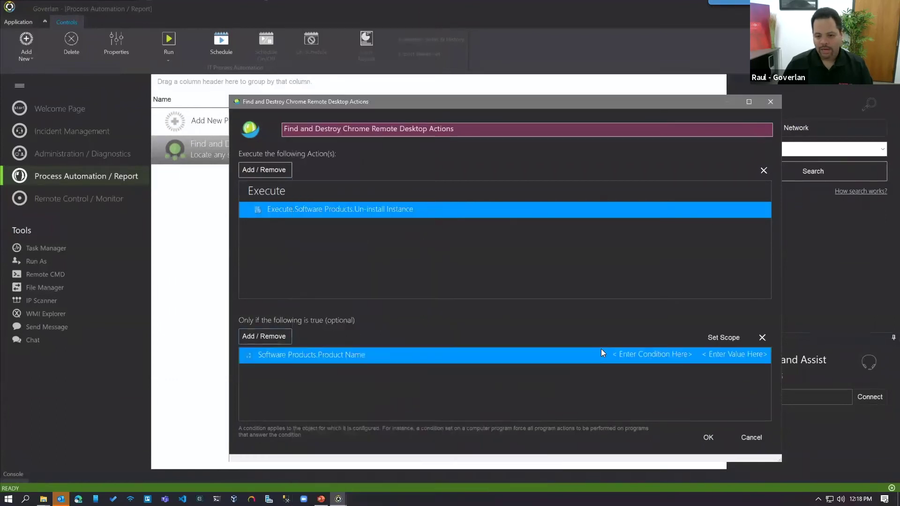
left_click(677, 357)
left_click(653, 424)
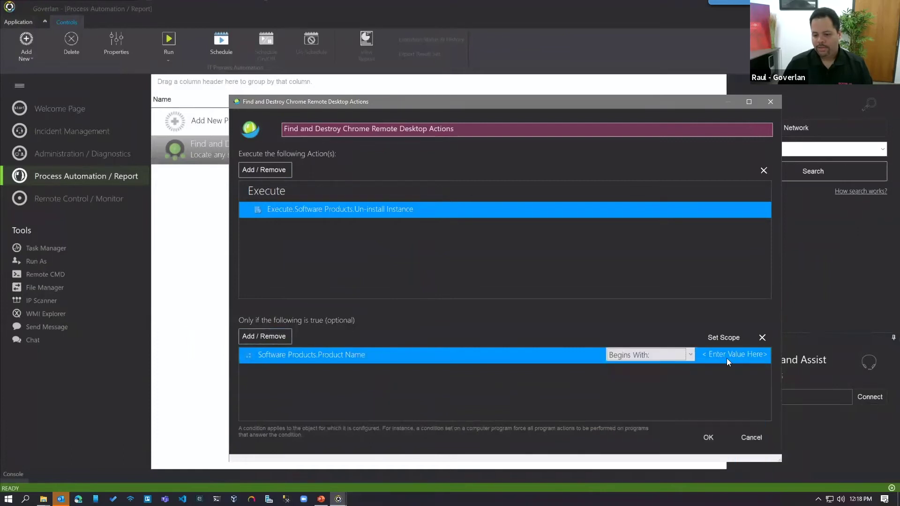
Set the uninstall condition's Product Name value to Chrome Remote Desktop
left_click(726, 358)
left_click(628, 193)
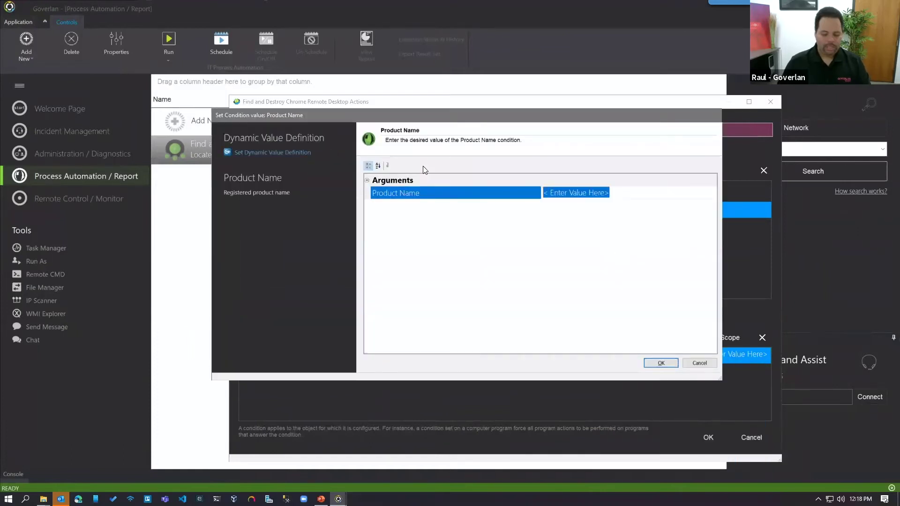
type("Chrome Remote Desktop")
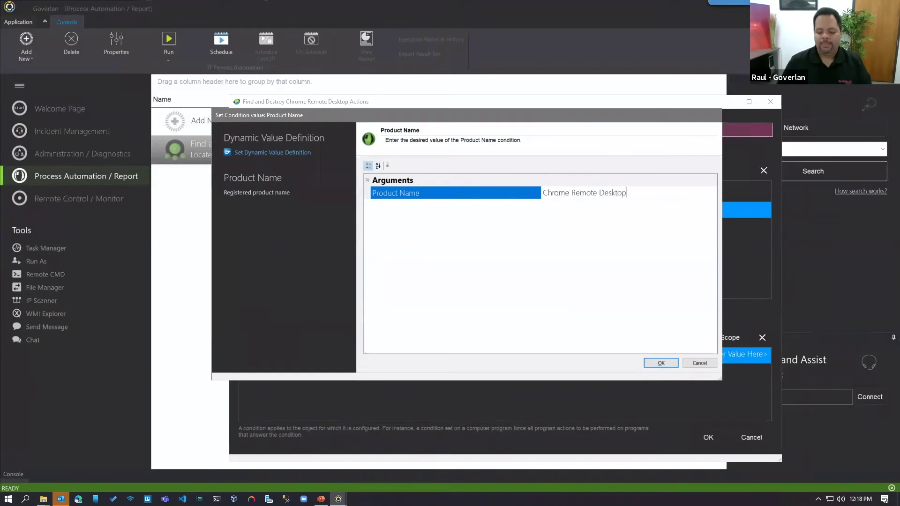
left_click(664, 363)
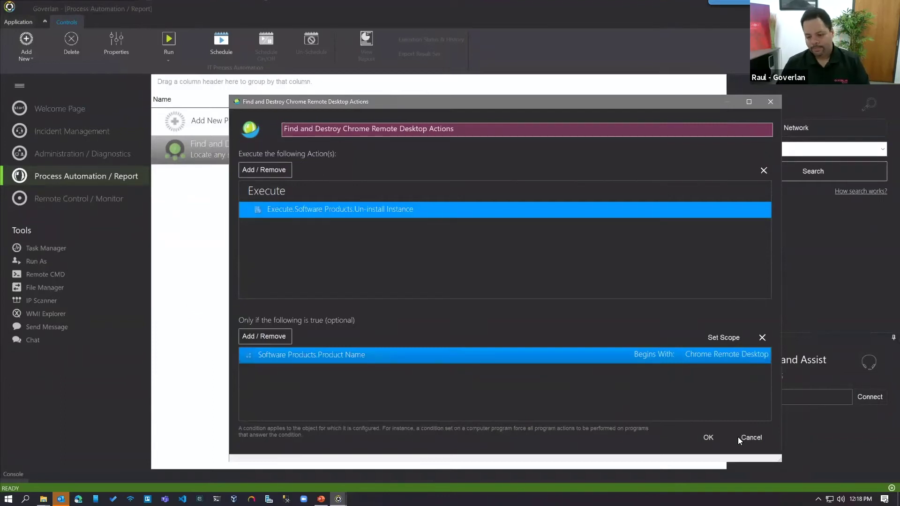
Name the uninstall action set Remove Chrome Remote Desktop and accept it
left_click_drag(465, 132, 273, 121)
type("Remote")
key("BackSpace")
key("BackSpace")
type("ve Chrome Remote Desktop")
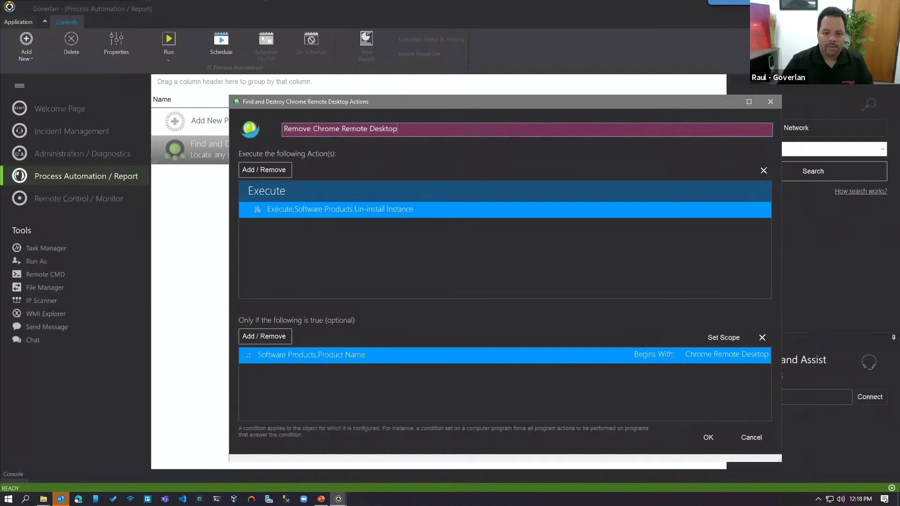
left_click(704, 437)
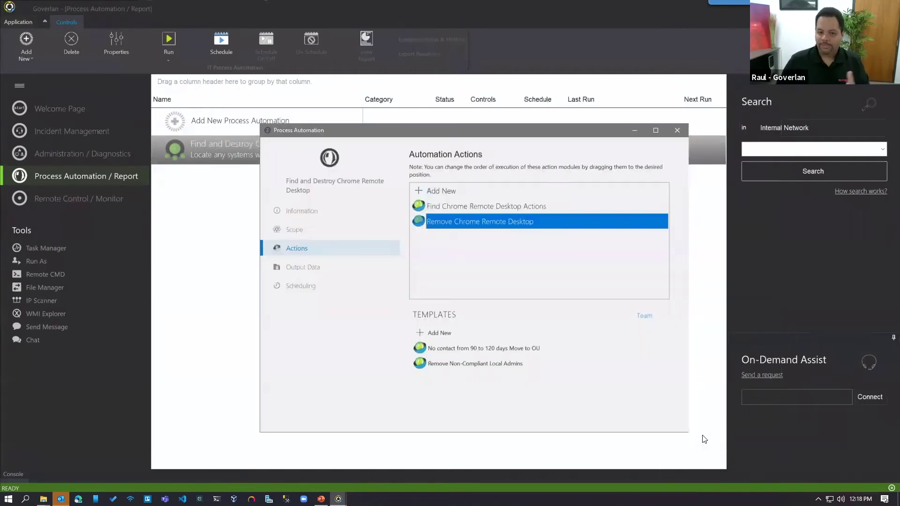
Review the execution order of the Find Chrome Remote Desktop Actions and Remove Chrome Remote Desktop action sets
left_click(473, 207)
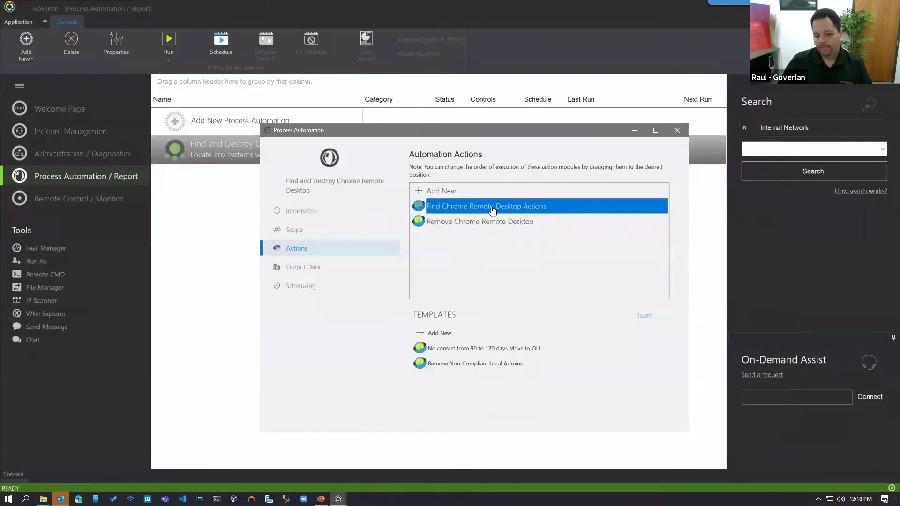
left_click(462, 224)
left_click(463, 208)
left_click(462, 223)
left_click(463, 208)
left_click(463, 223)
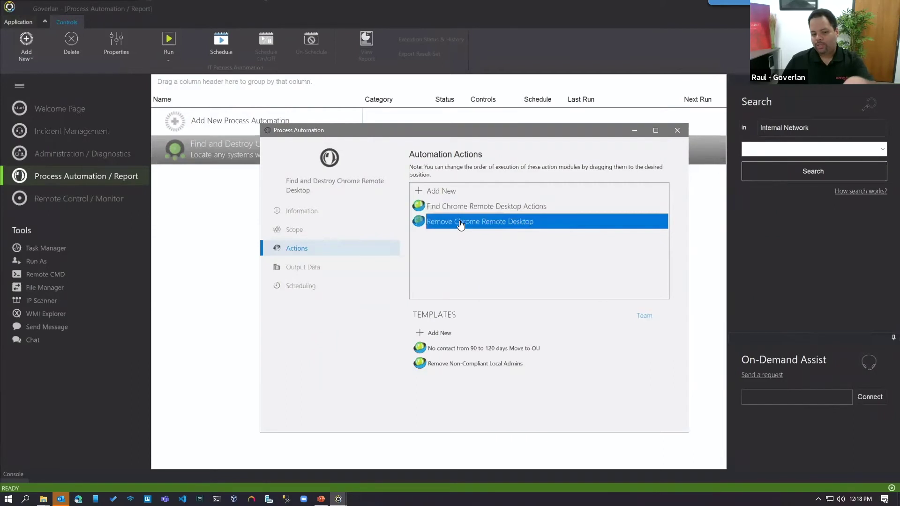
left_click_drag(461, 220, 456, 246)
left_click(459, 212)
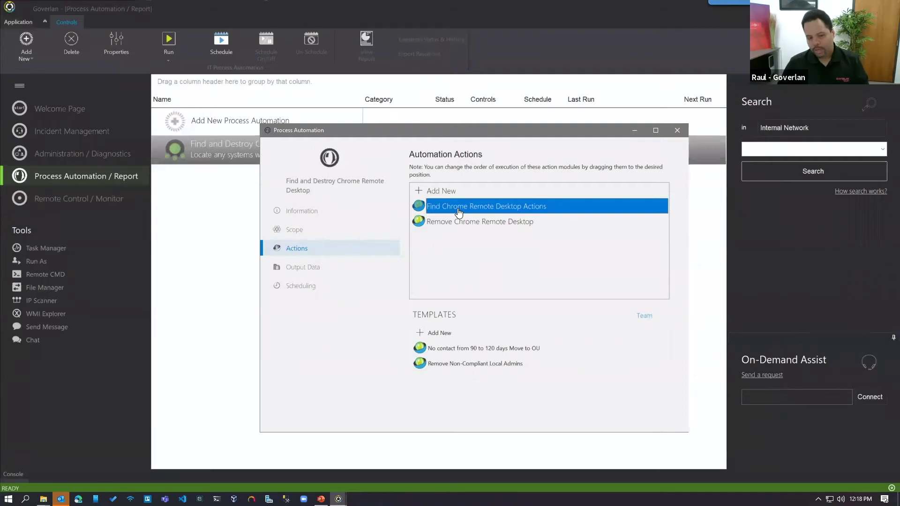
left_click(454, 219)
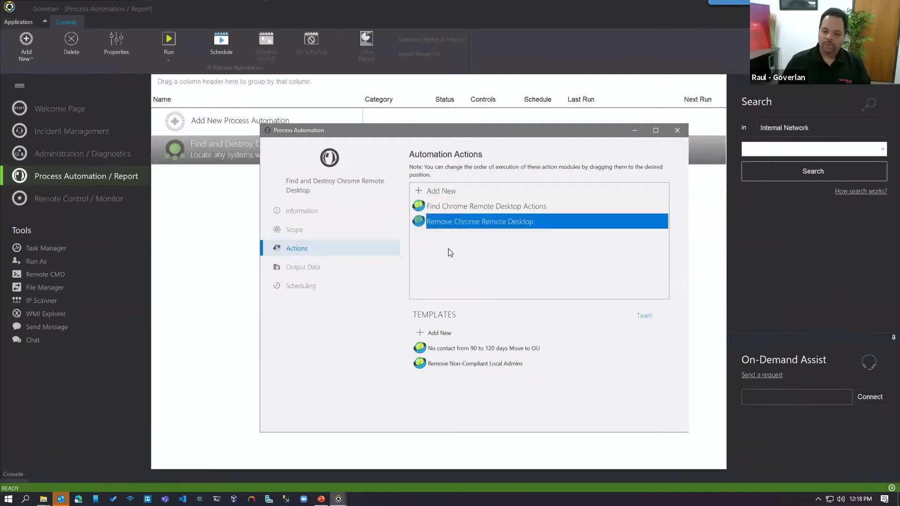
left_click(463, 272)
Close the automation's properties with the changes saved and try to run the automation
left_click(677, 130)
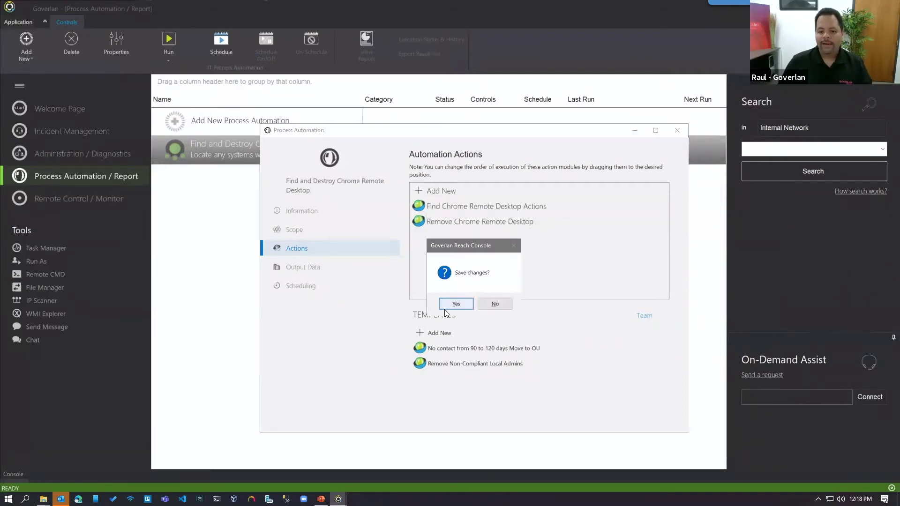
left_click(456, 304)
left_click(477, 153)
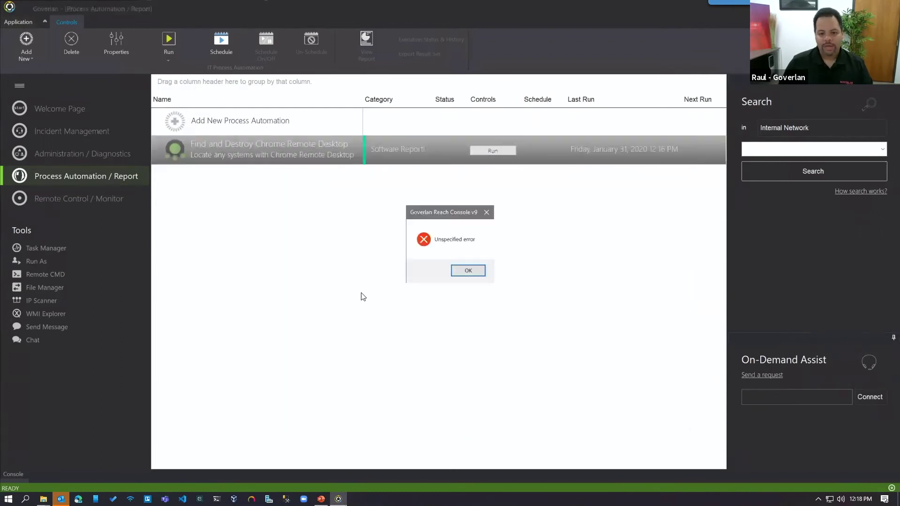
left_click(466, 271)
Run the Find and Destroy Chrome Remote Desktop automation and start its execution on the computers in scope
right_click(315, 143)
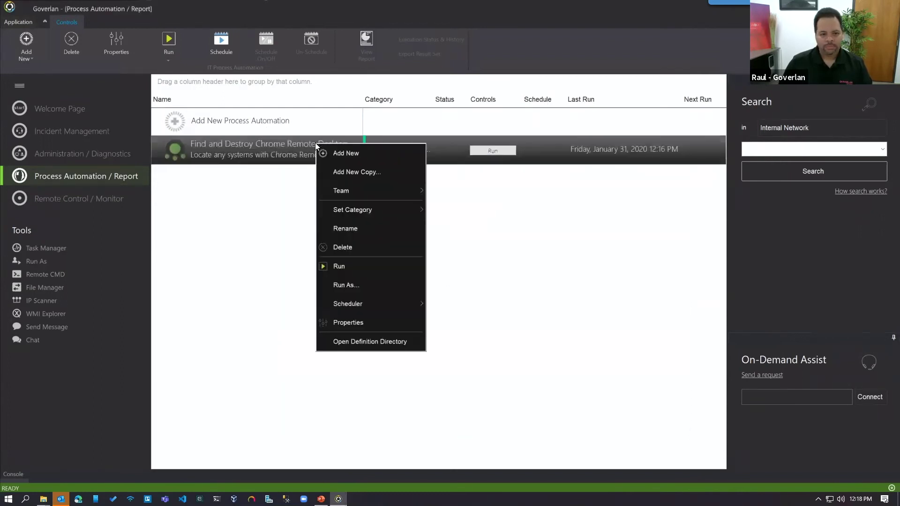
left_click(354, 264)
left_click(579, 153)
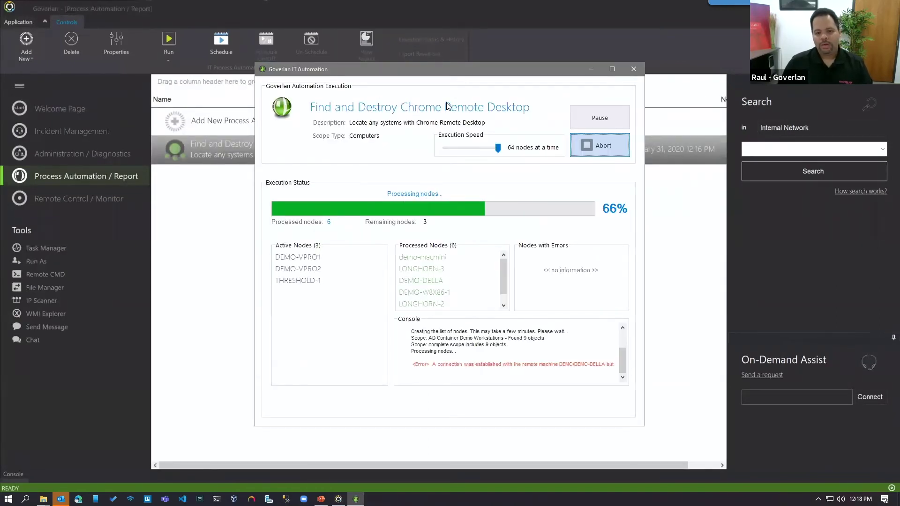
Return to the console and review the run history, history detail and last execution status of the Find and Destroy Chrome Remote Desktop automation
left_click_drag(452, 70, 465, 66)
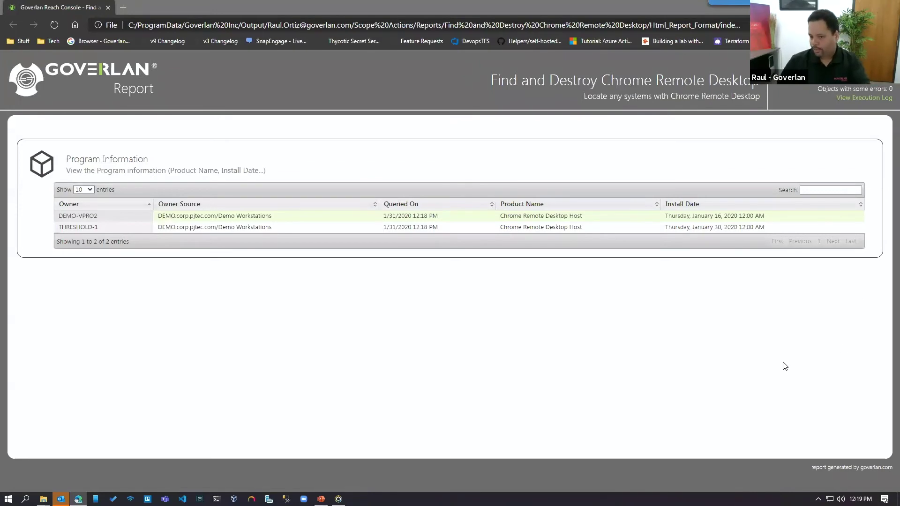
key("alt+Tab")
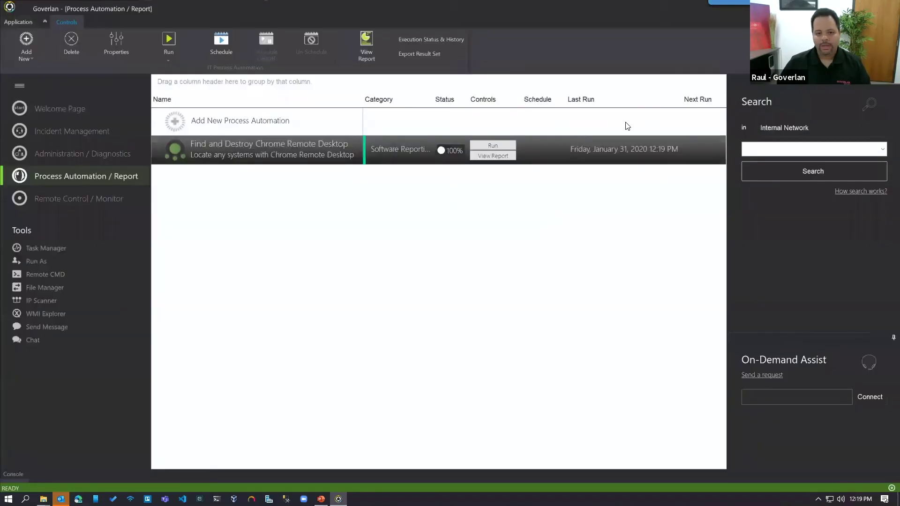
right_click(231, 143)
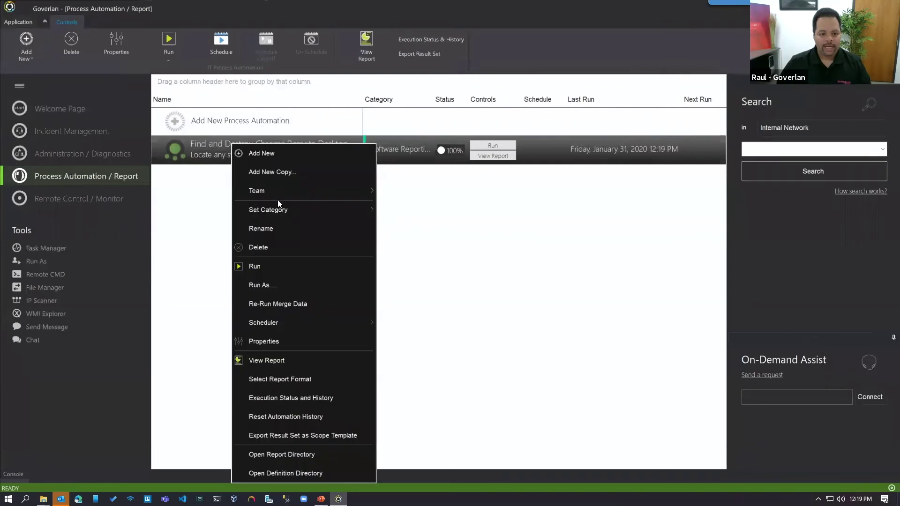
left_click(278, 397)
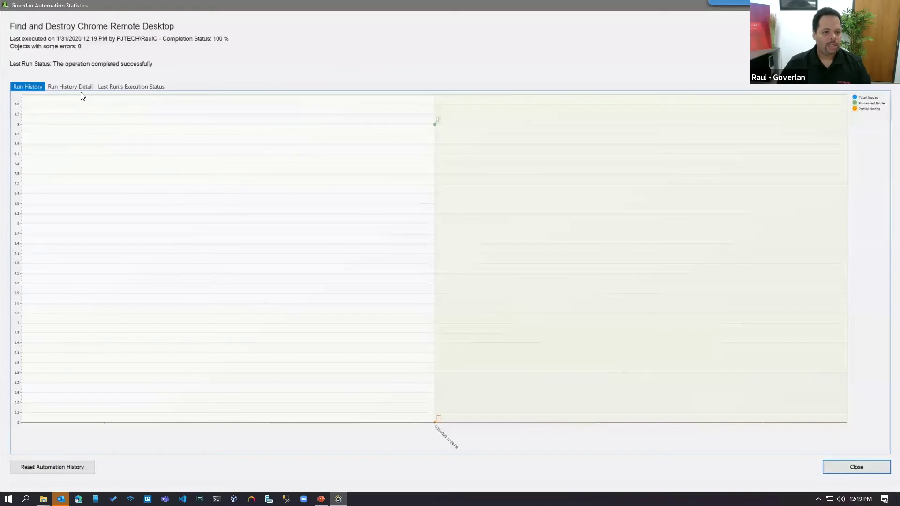
left_click(61, 87)
left_click(118, 86)
left_click_drag(65, 144, 57, 225)
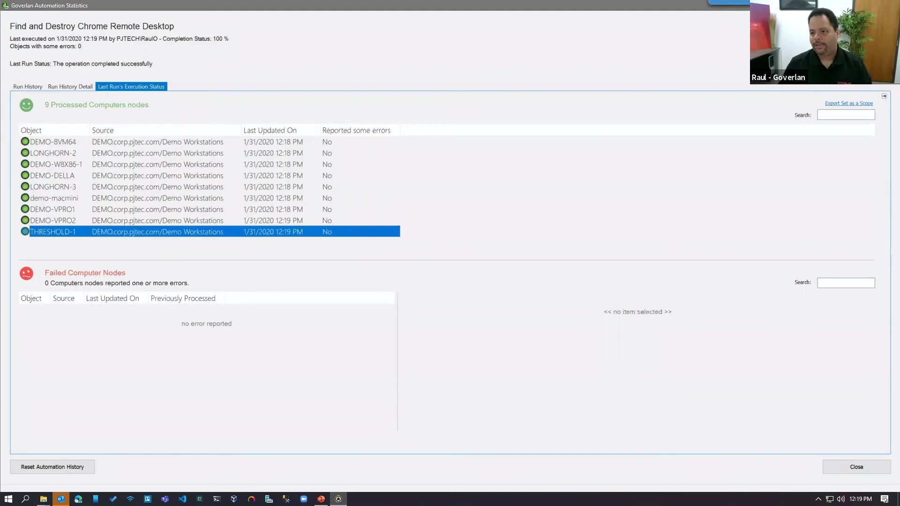
left_click(889, 6)
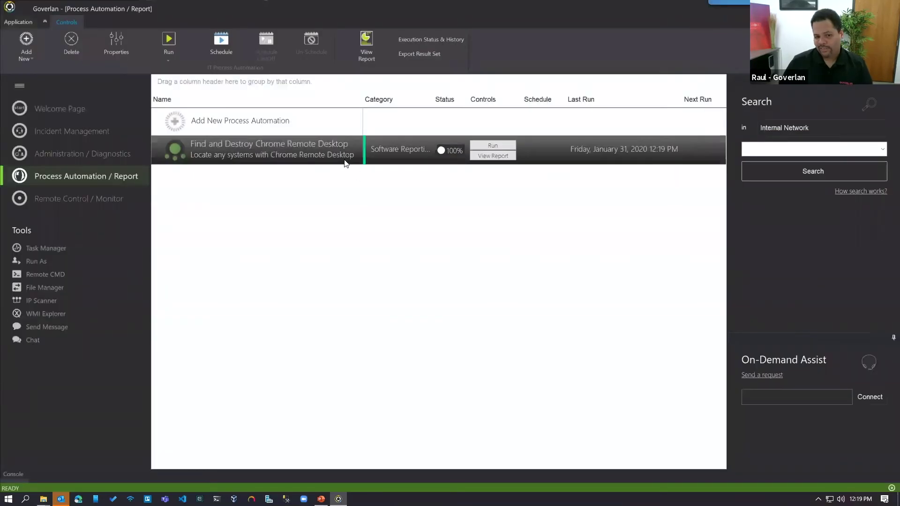
Run the Find and Destroy Chrome Remote Desktop automation again at 64 nodes at a time
right_click(265, 146)
left_click(297, 267)
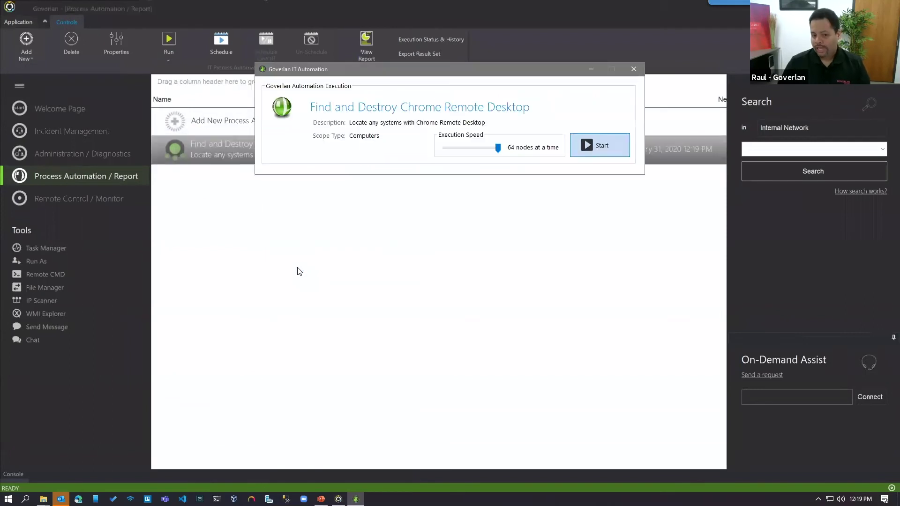
left_click(612, 151)
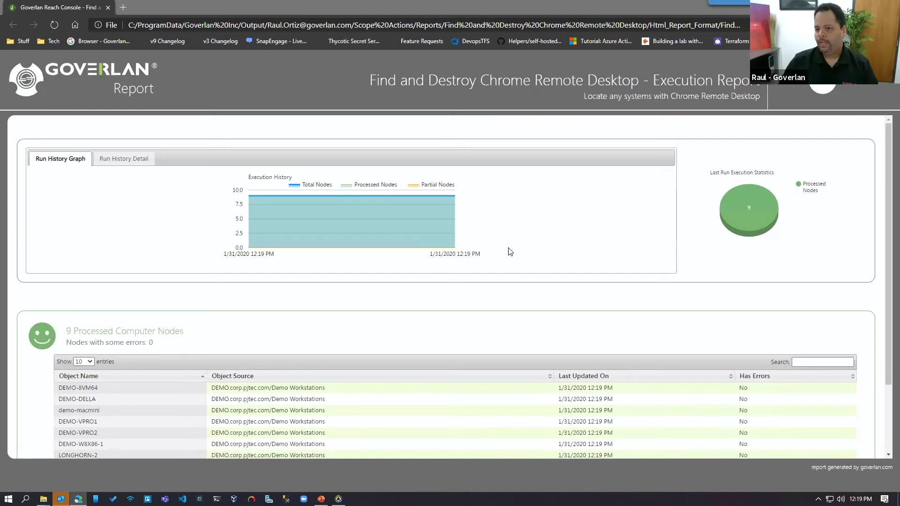
Check the installed programs on THRESHOLD-1 in Demo Workstations for Chrome Remote Desktop, closing the list and collapsing the computer's entry when done
key("alt+Tab")
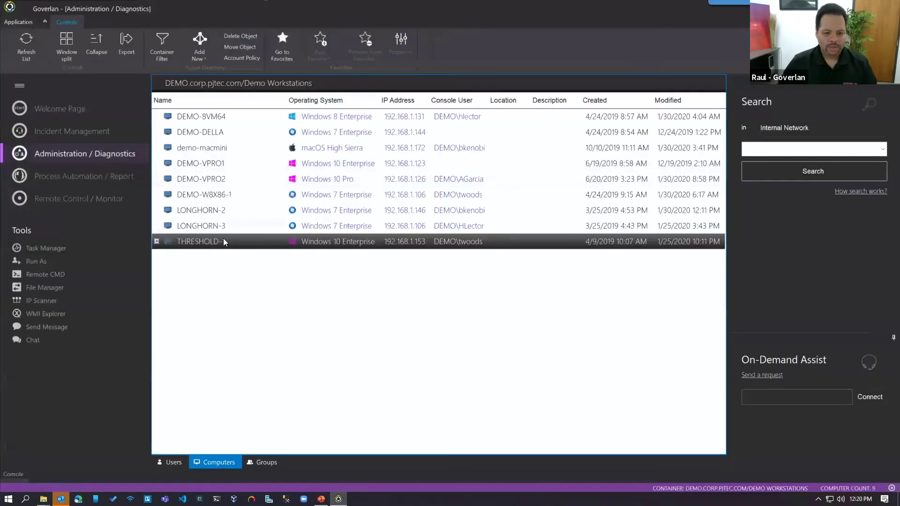
double_click(223, 238)
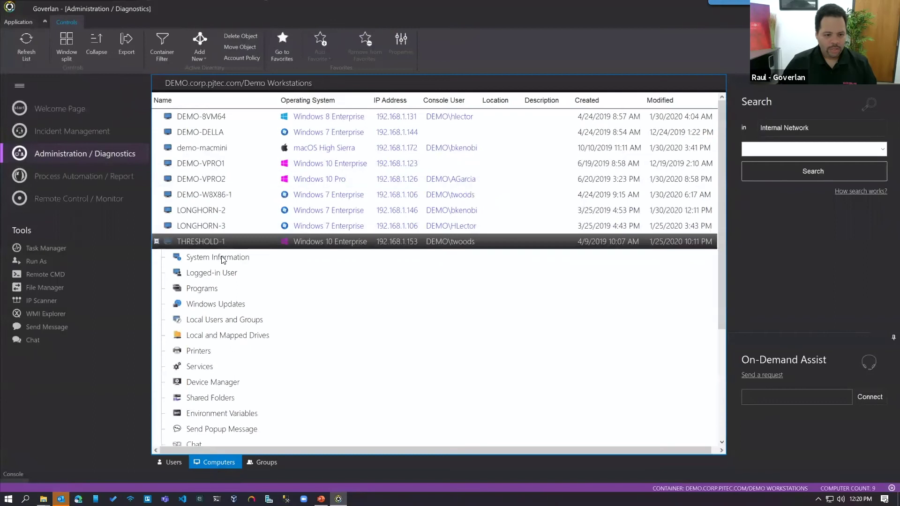
double_click(201, 288)
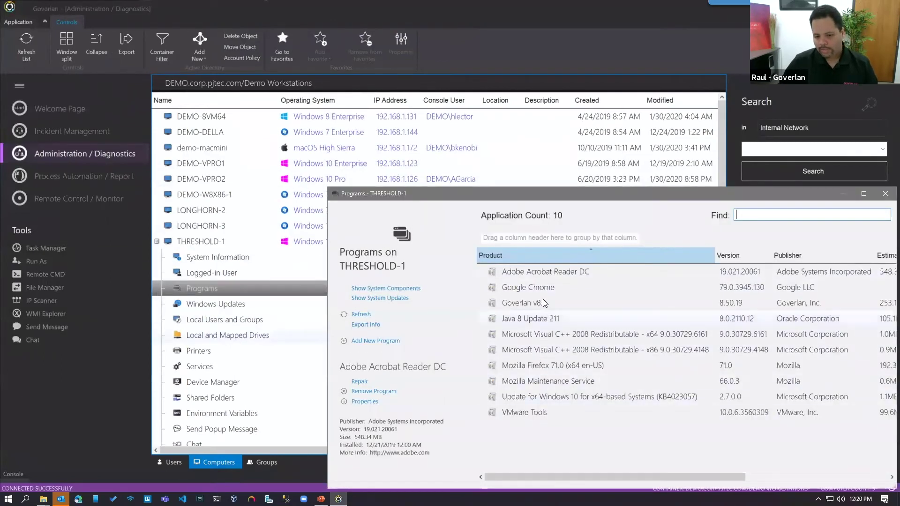
left_click(522, 441)
left_click_drag(580, 195, 479, 151)
left_click(784, 149)
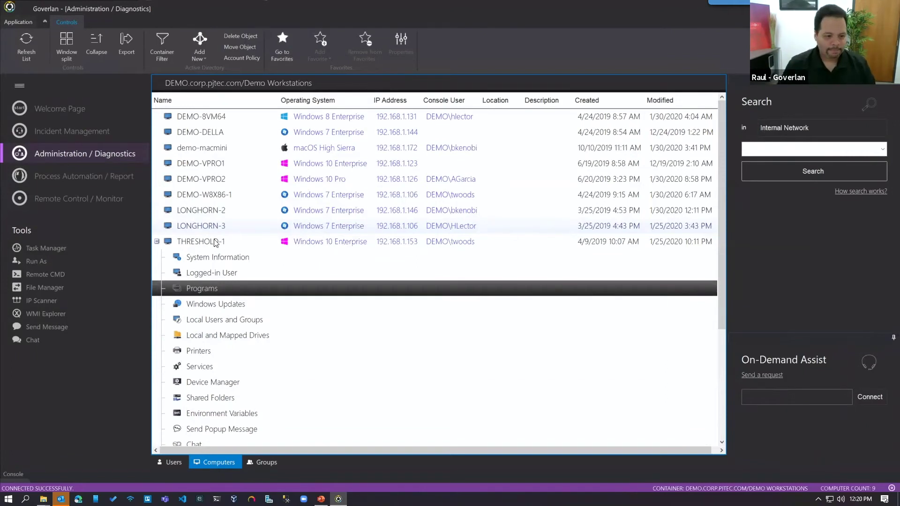
left_click(156, 241)
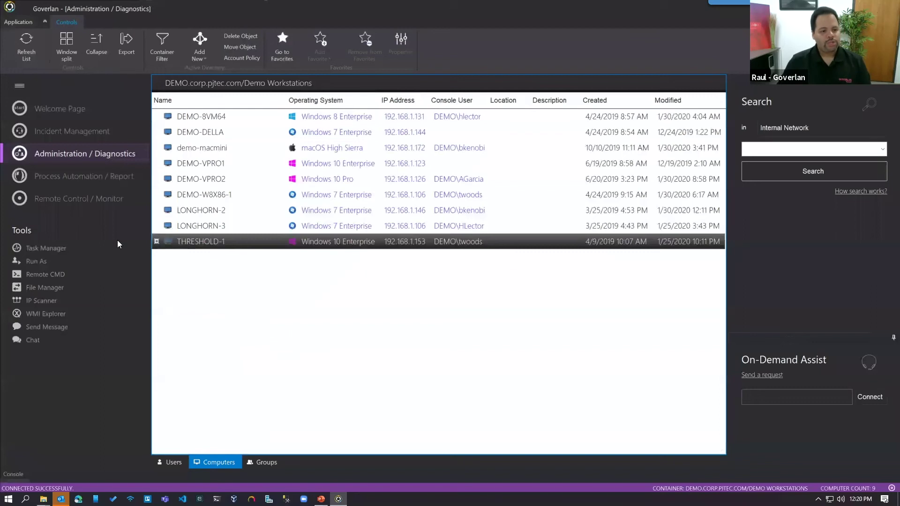
Open the IT Automation Center from the Welcome Page in a maximized window and look through its ready-made automations
left_click(74, 116)
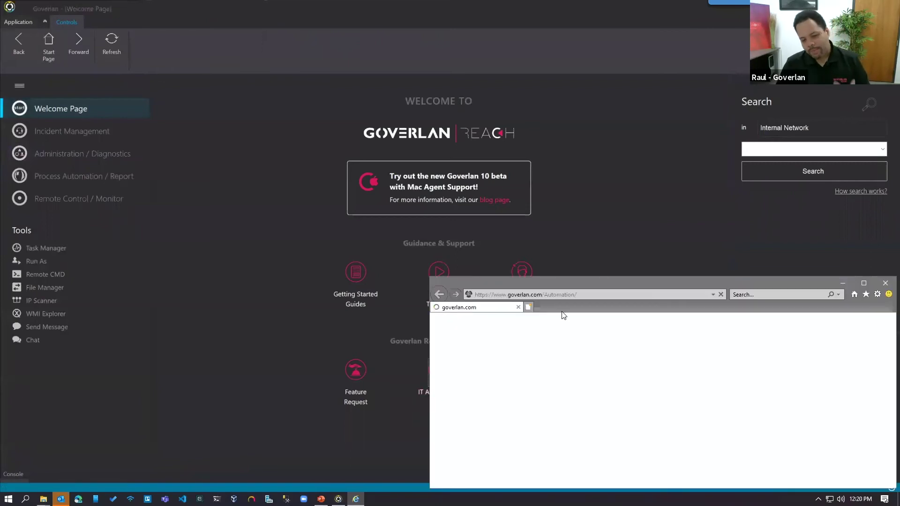
double_click(587, 282)
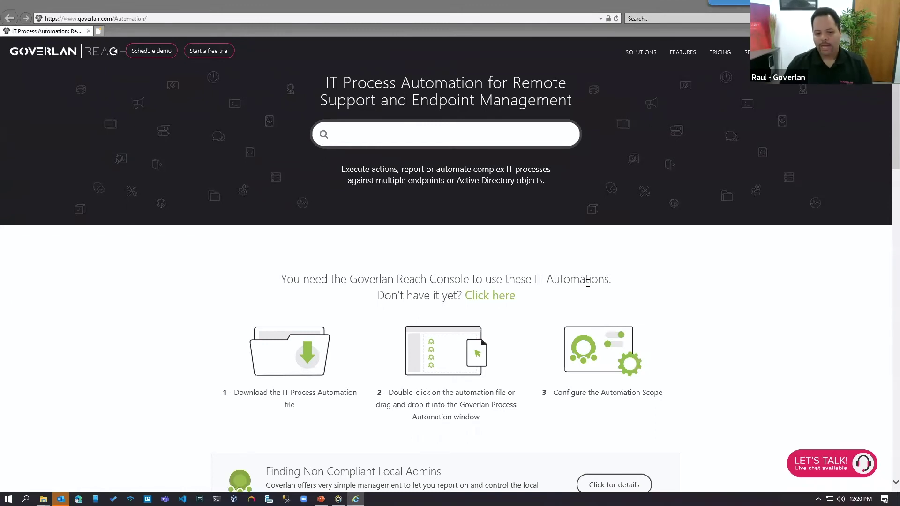
scroll(583, 319, "down", 5)
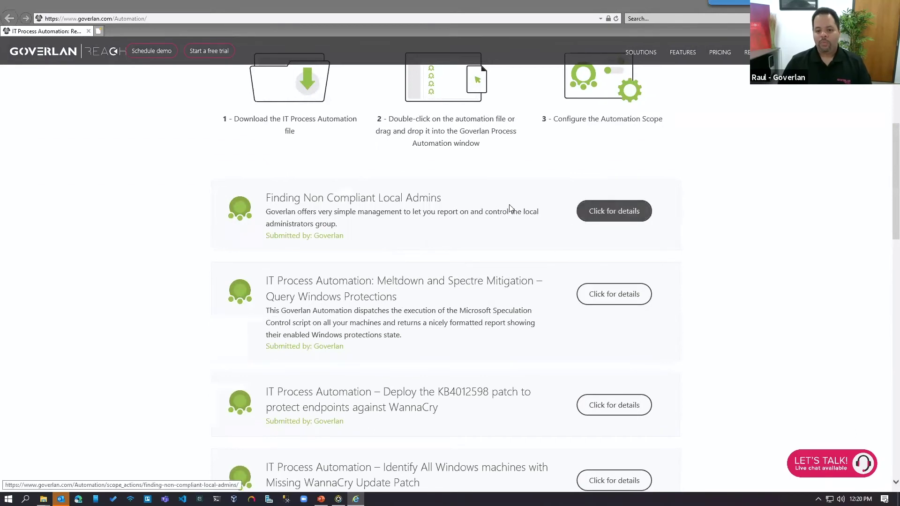
left_click_drag(267, 200, 440, 193)
left_click(450, 199)
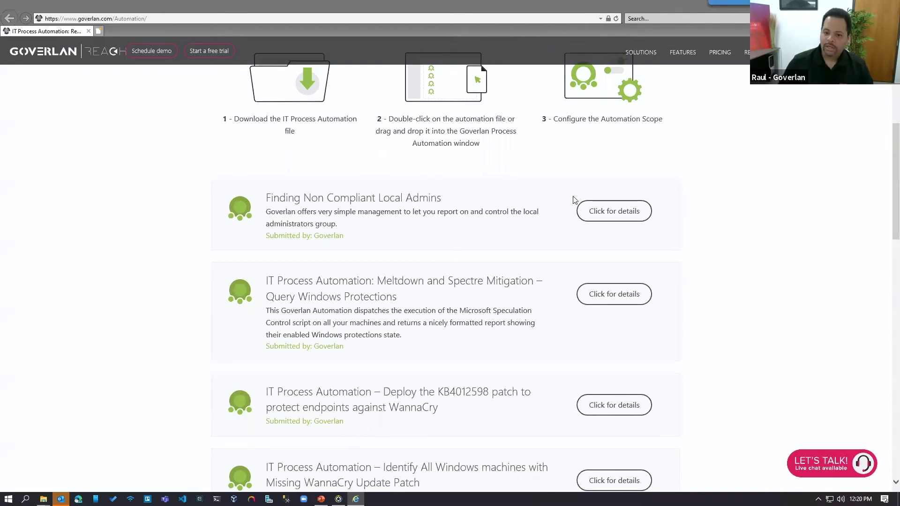
Read the details of Finding Non Compliant Local Admins, try to download its automation, and close the browser window
left_click(616, 220)
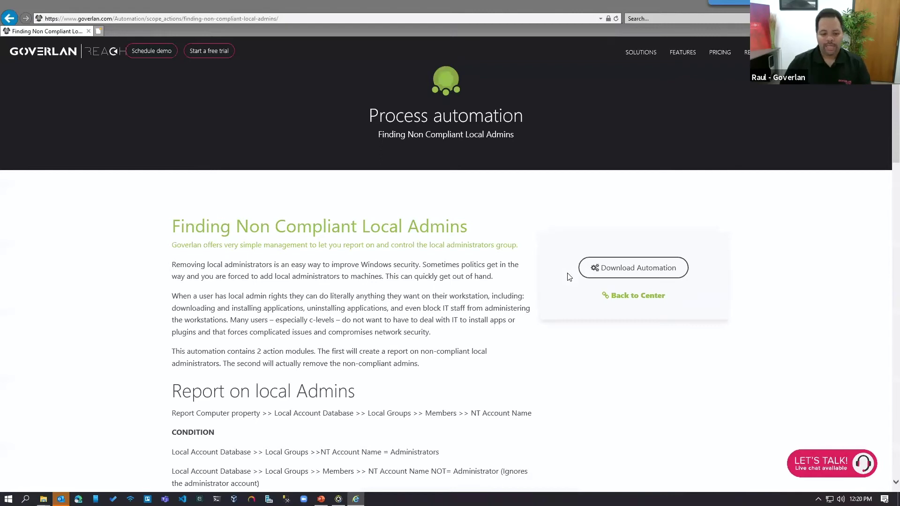
scroll(637, 406, "down", 7)
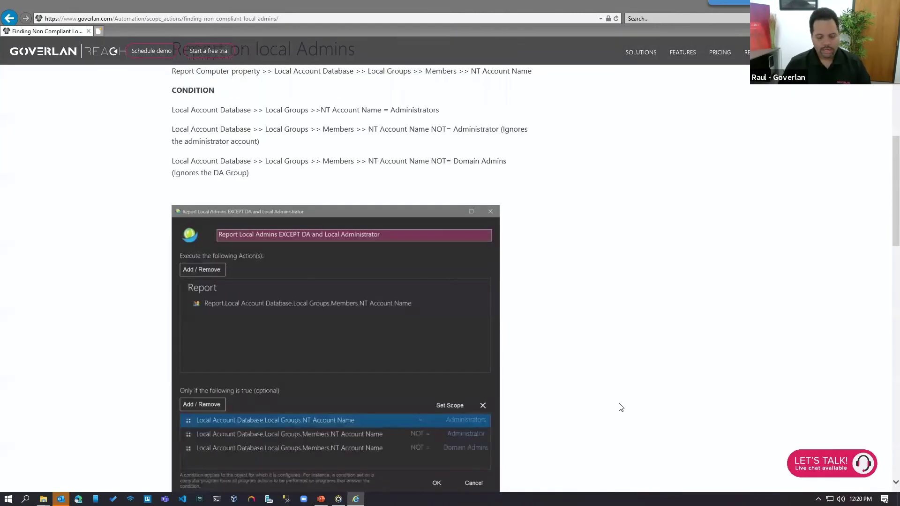
scroll(322, 316, "down", 11)
scroll(321, 317, "up", 17)
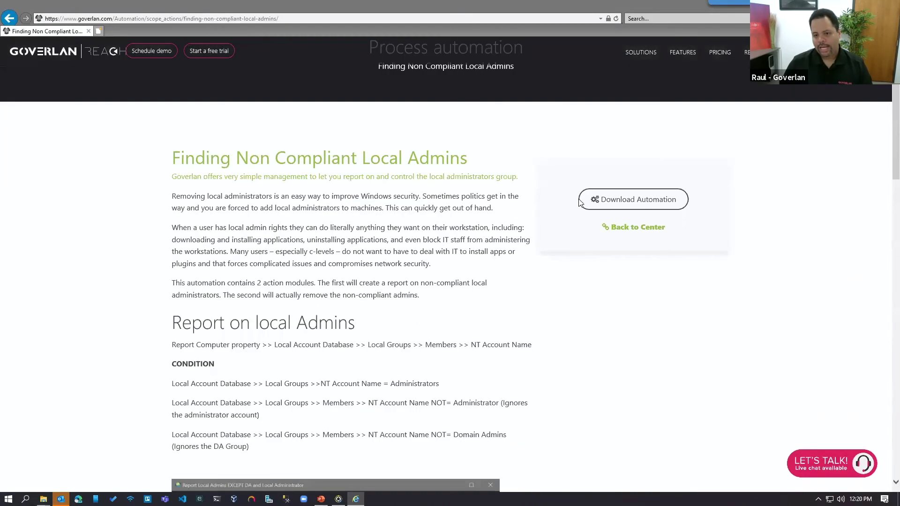
left_click(607, 200)
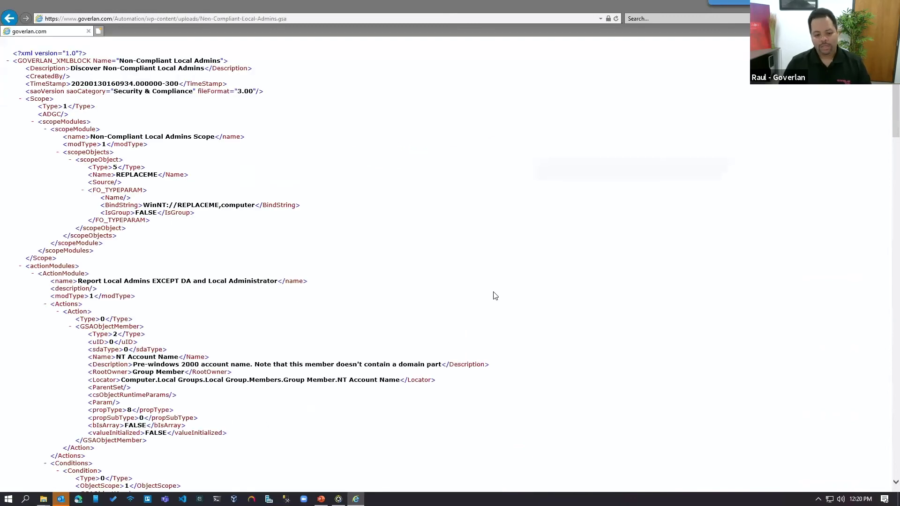
left_click(889, 5)
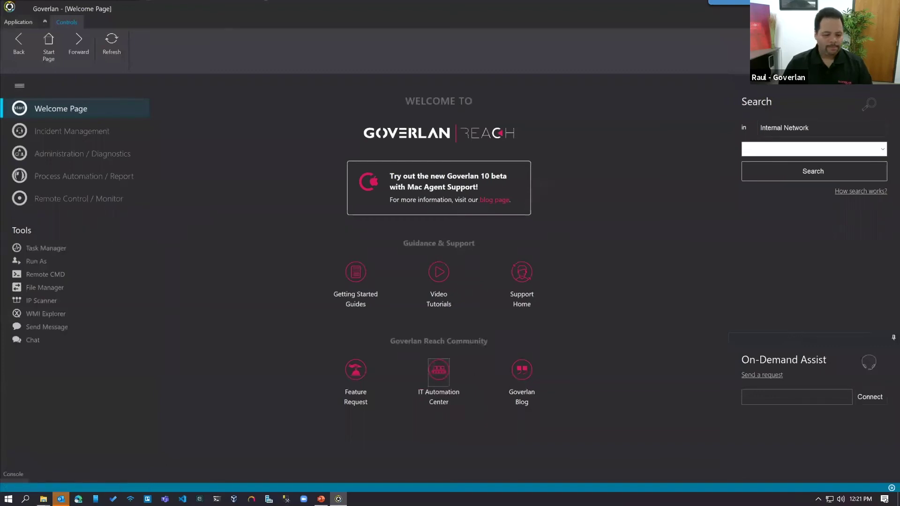
Switch to the Edge browser and load goverlan.com/Automation
left_click(78, 499)
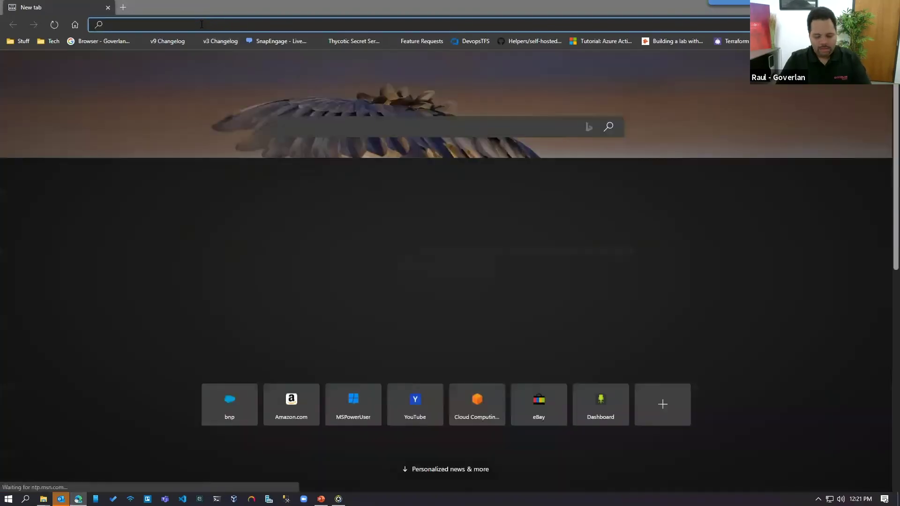
type("goverlan.com")
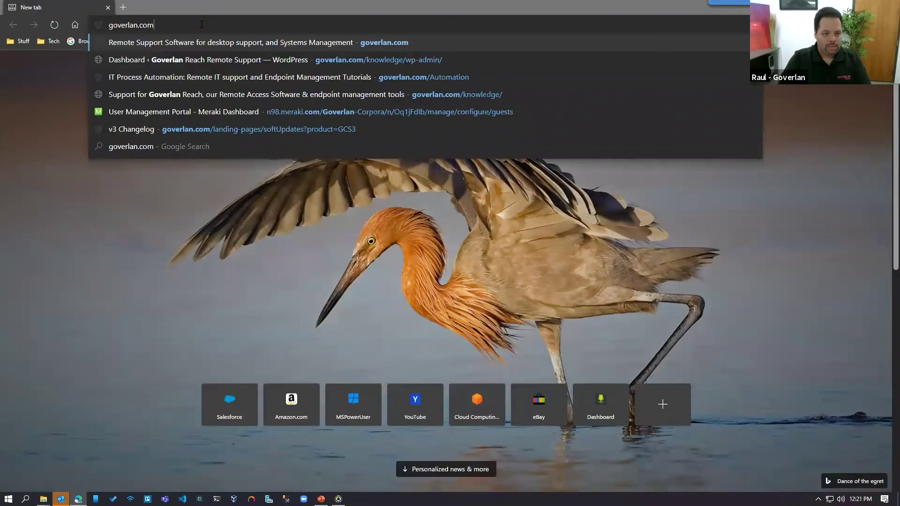
type("/Aut")
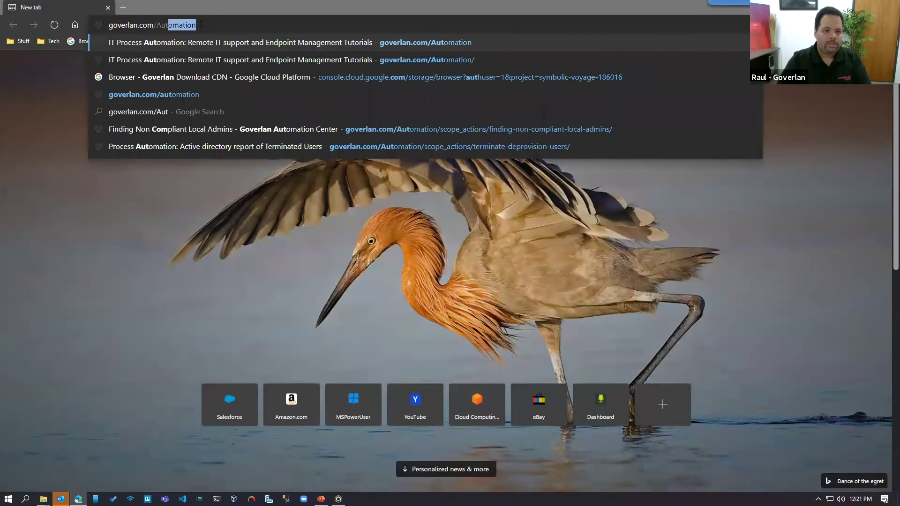
type("ona")
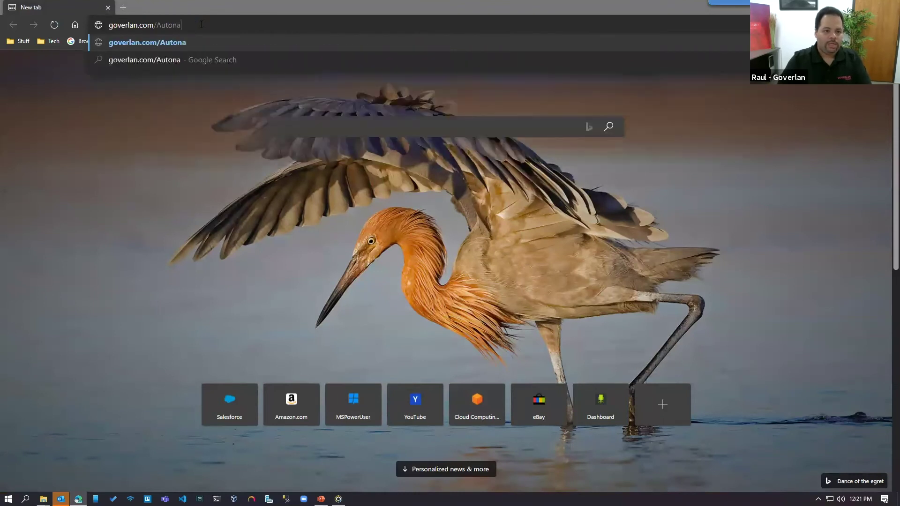
key("BackSpace")
key("BackSpace")
type("mation")
key("Return")
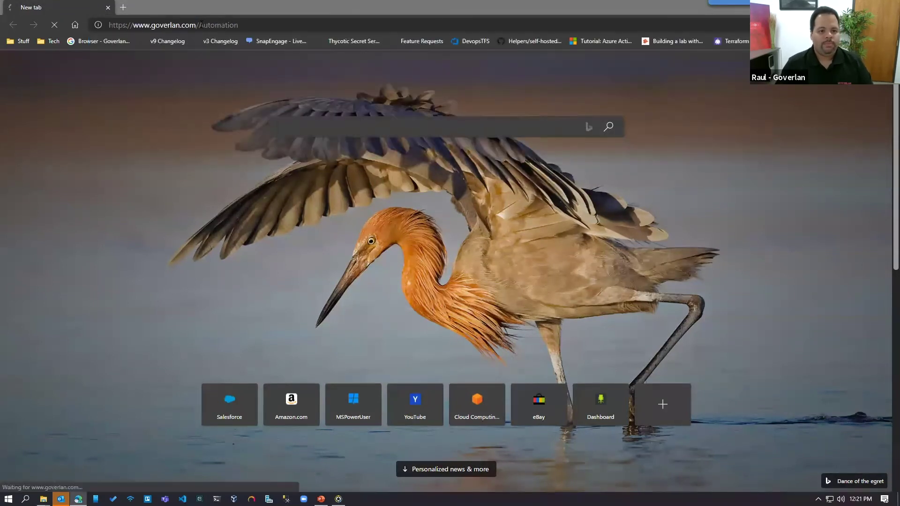
Download the Finding Non Compliant Local Admins automation from its details page and open the file to import it into Goverlan
scroll(377, 276, "down", 3)
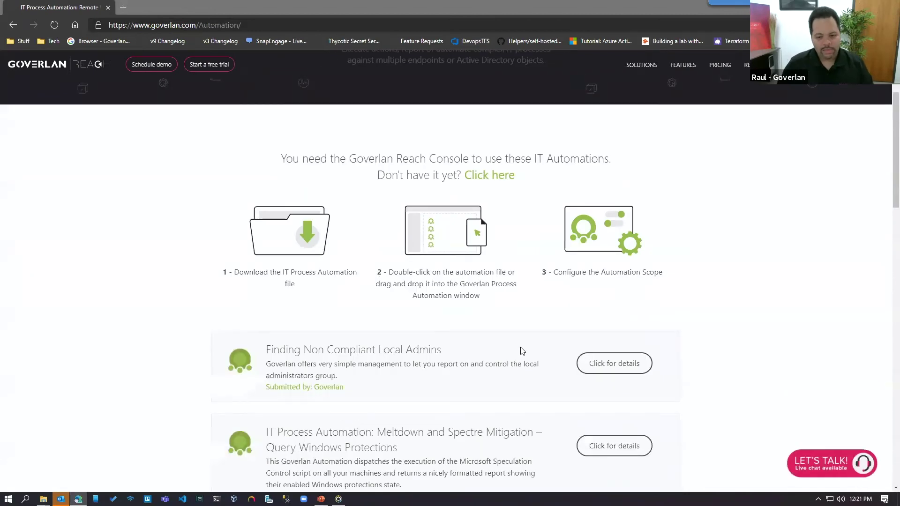
left_click(619, 367)
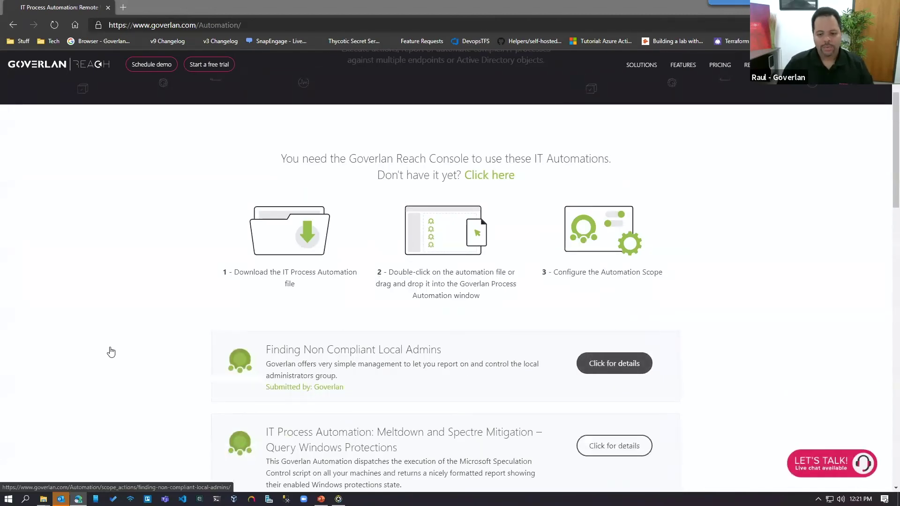
left_click(629, 285)
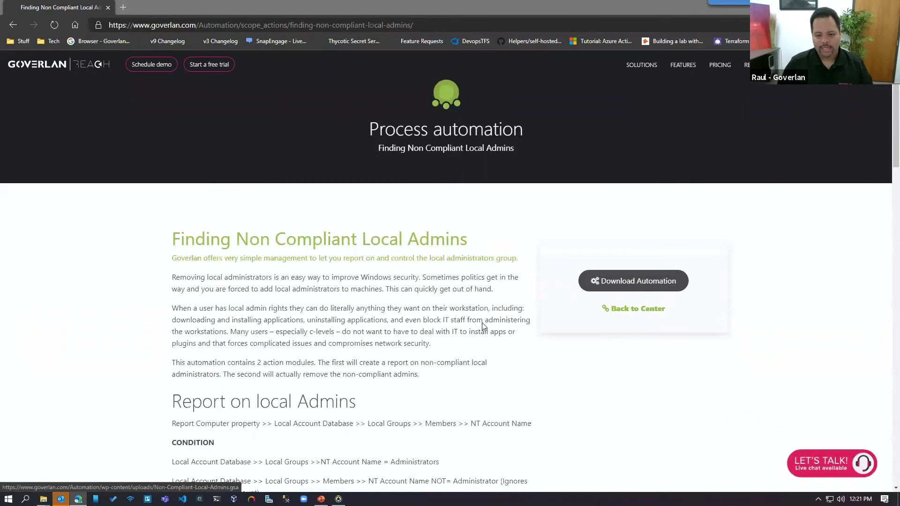
left_click(51, 477)
left_click(471, 285)
left_click(521, 285)
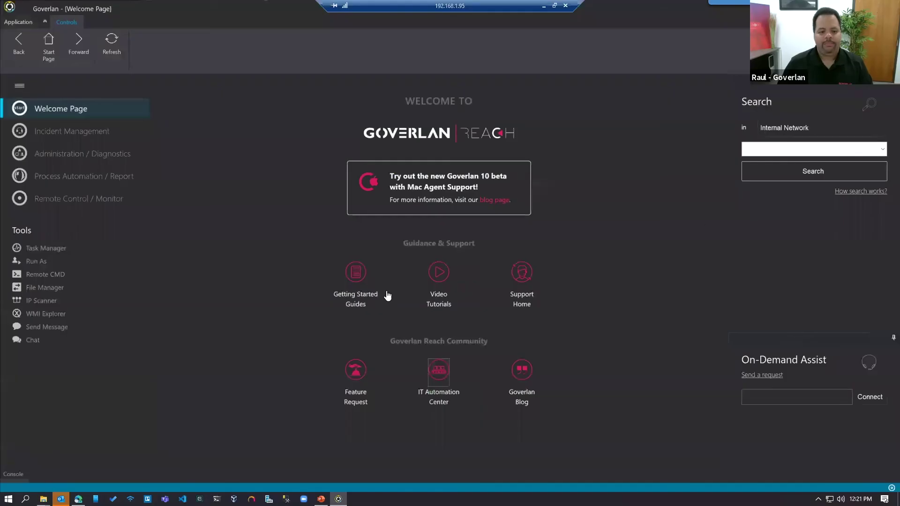
Open the properties of the imported Non-Compliant Local Admins process automation
left_click(46, 176)
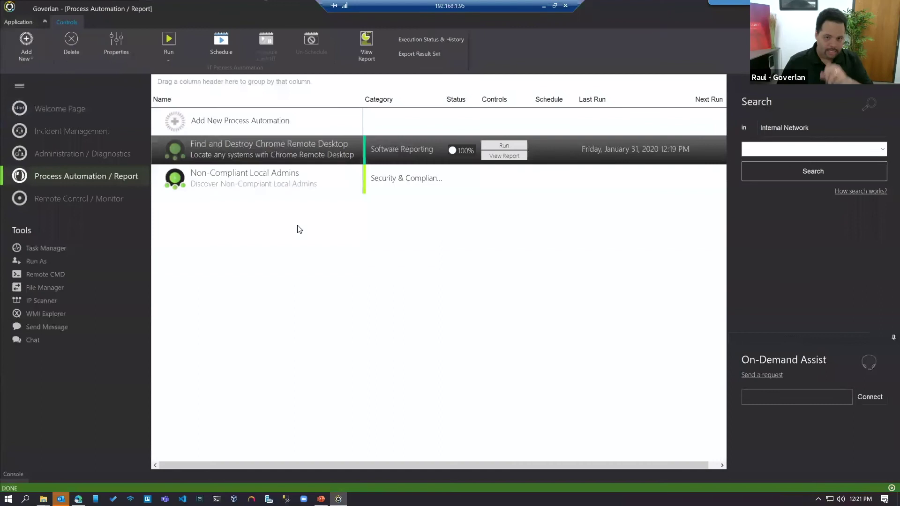
left_click(293, 188)
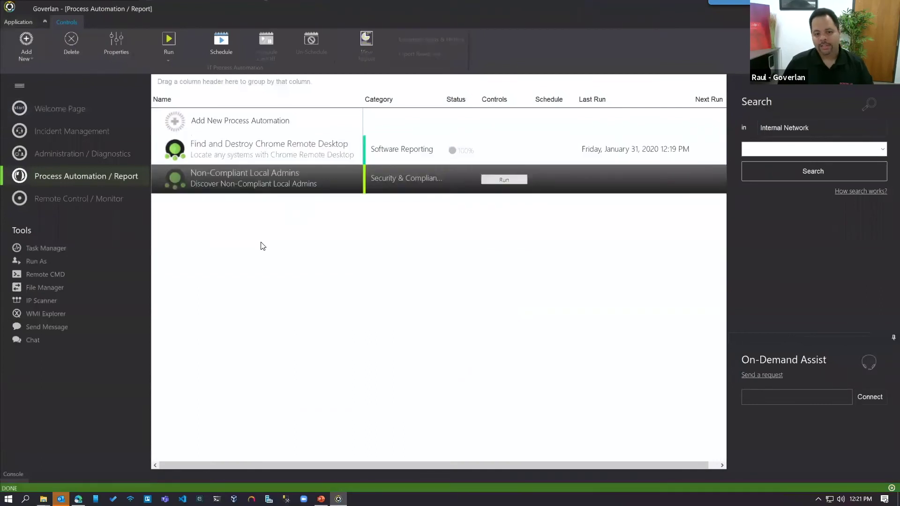
right_click(226, 175)
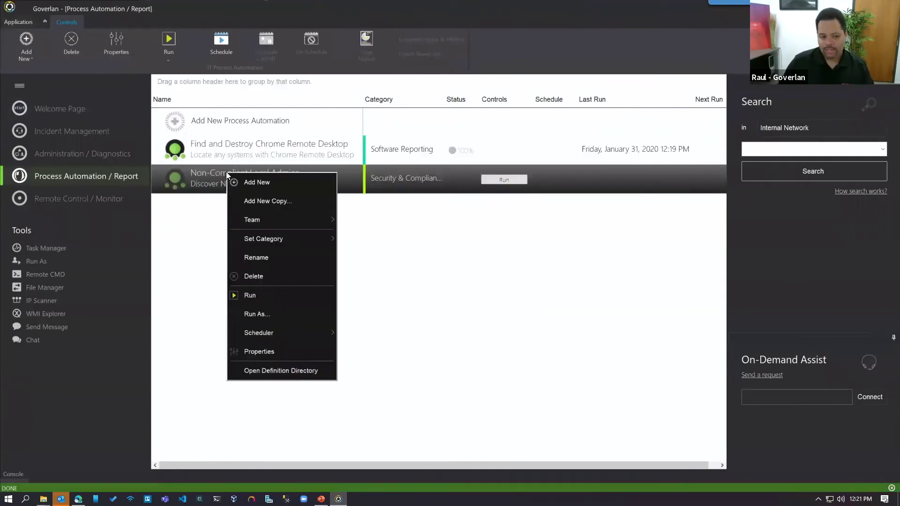
left_click(259, 351)
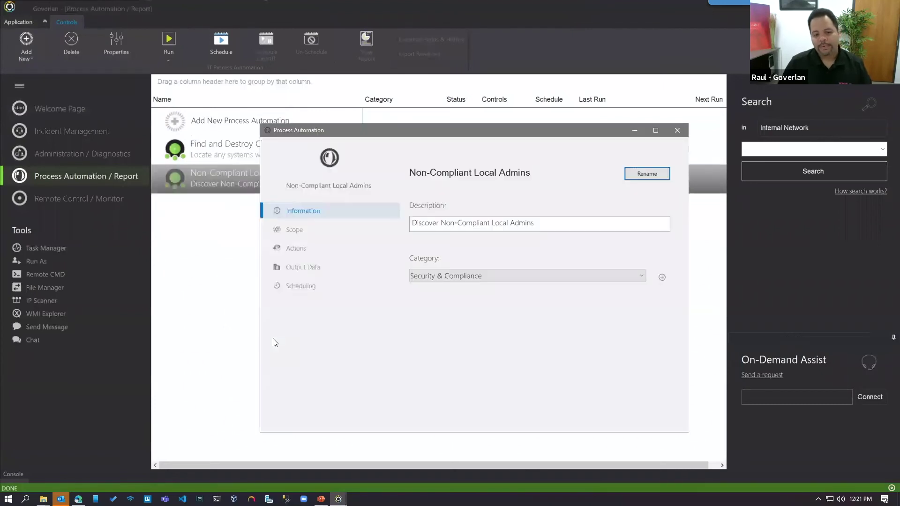
Inspect the Non-Compliant Local Admins Scope in the automation's scope, then delete this placeholder scope
left_click(292, 229)
left_click(479, 208)
double_click(479, 206)
left_click(489, 164)
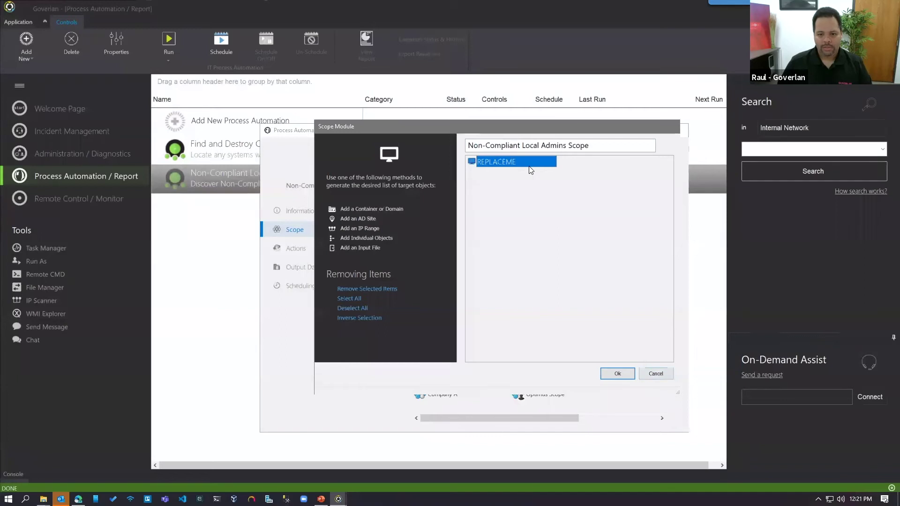
left_click(645, 375)
right_click(508, 208)
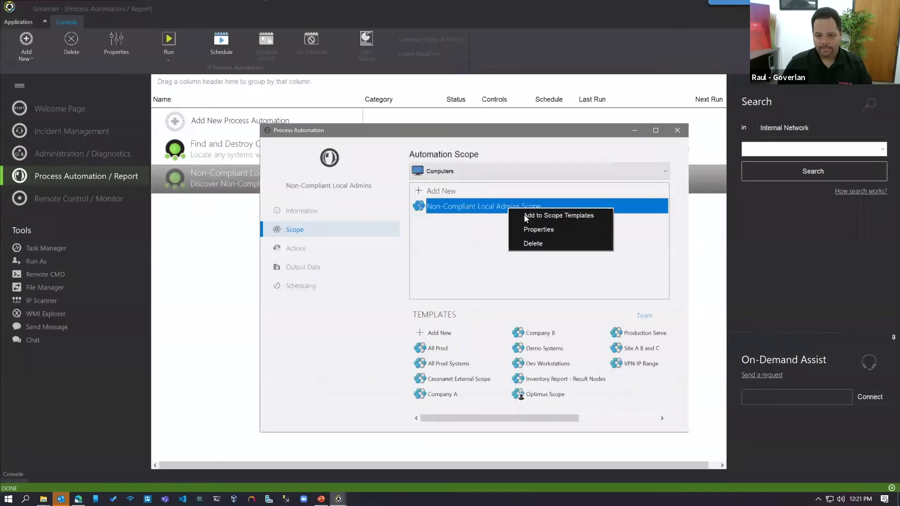
left_click(529, 244)
left_click(462, 305)
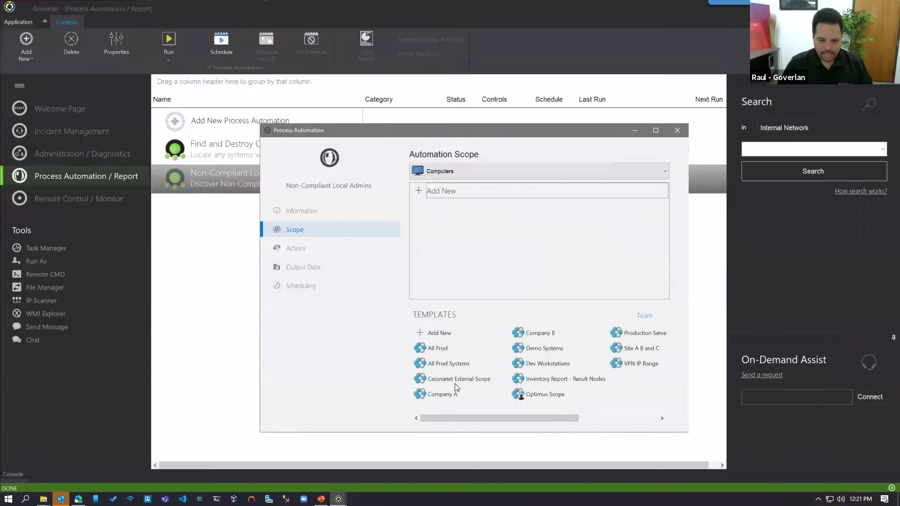
Add the Demo Systems template as the scope and replace its DEMO.corp.pjtec.com domain entry with the Demo Workstations container
double_click(539, 349)
left_click(518, 163)
key("Delete")
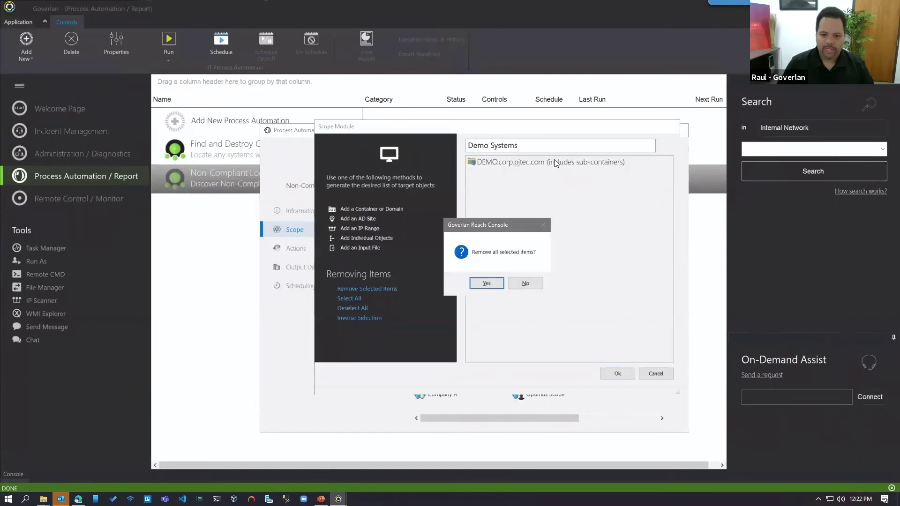
left_click(486, 283)
left_click(371, 209)
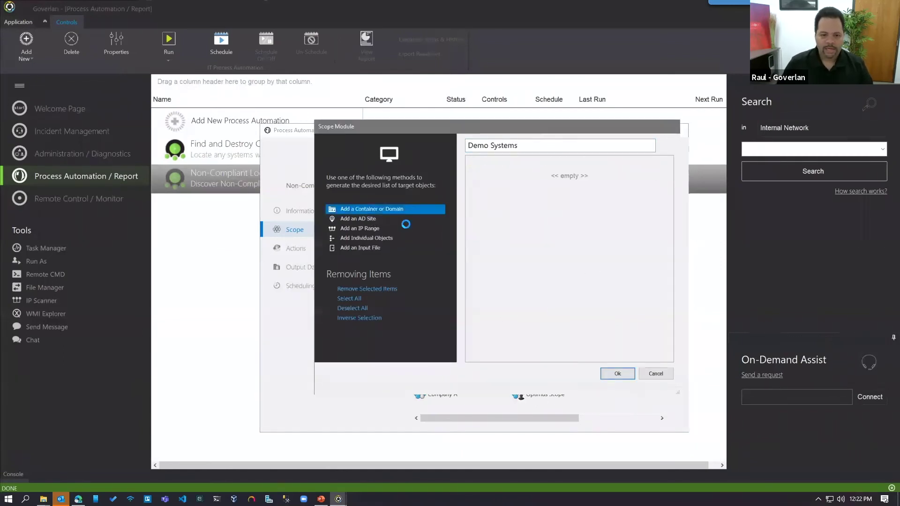
left_click(615, 392)
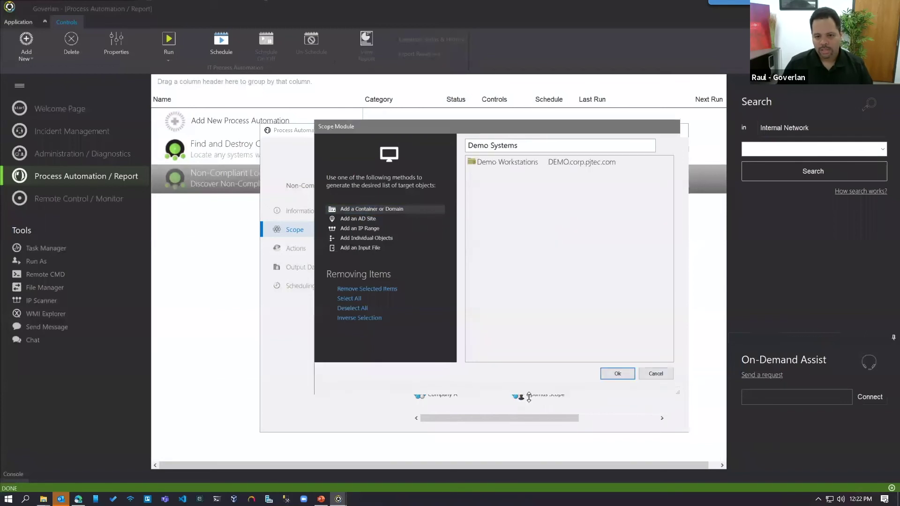
left_click(615, 377)
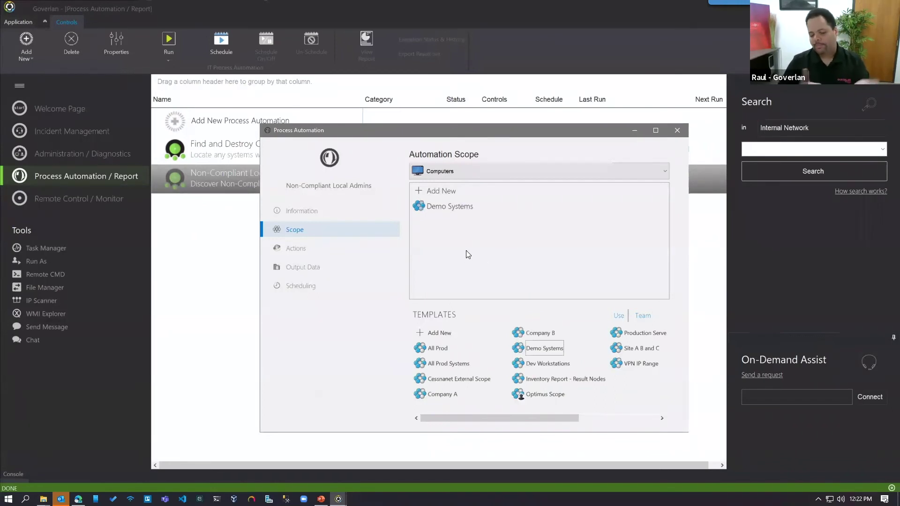
Review the reported property and the three conditions of the Report Local Admins EXCEPT DA and Local Administrator action
left_click(295, 248)
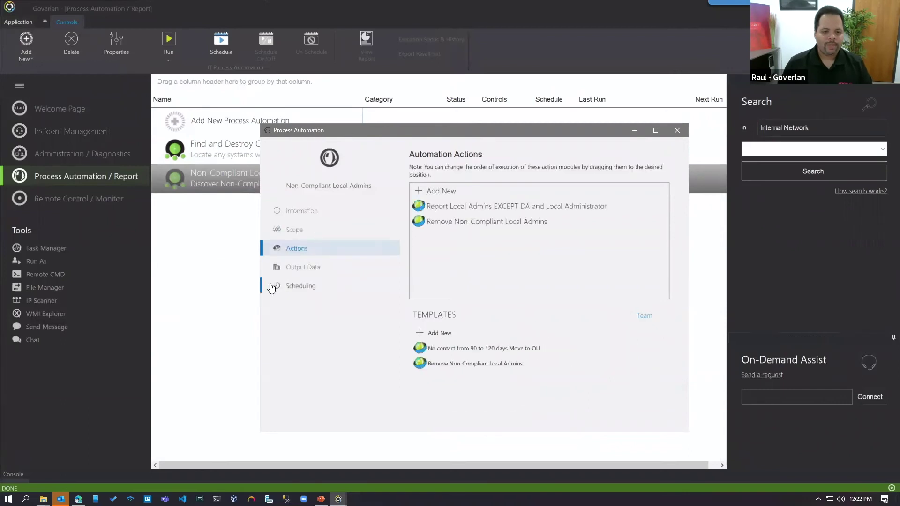
double_click(499, 207)
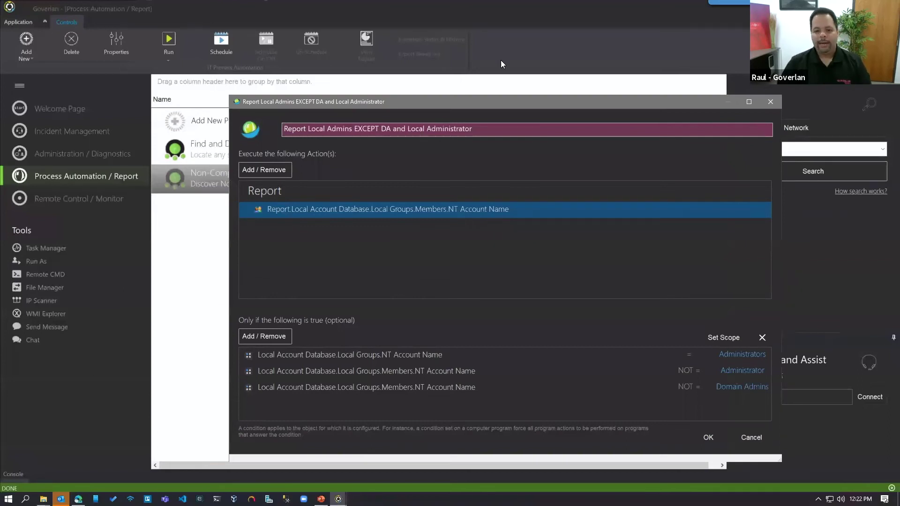
left_click_drag(486, 98, 466, 64)
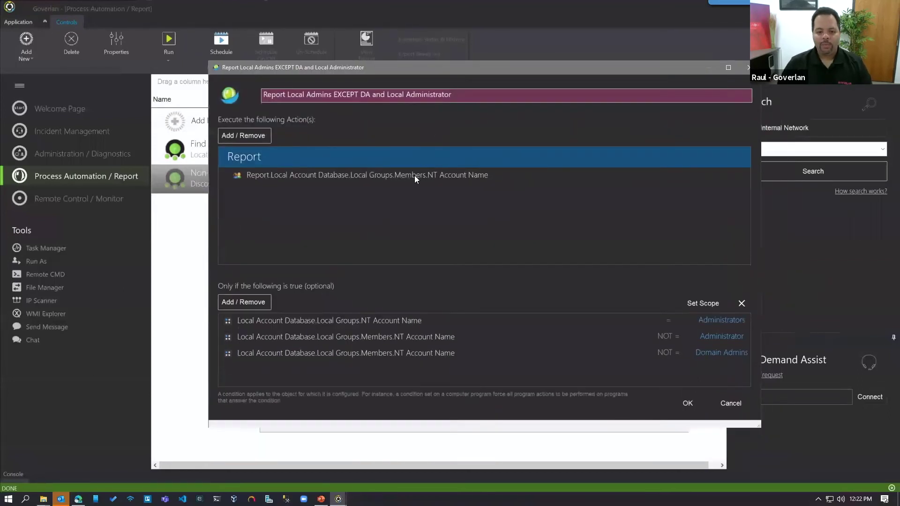
left_click(411, 177)
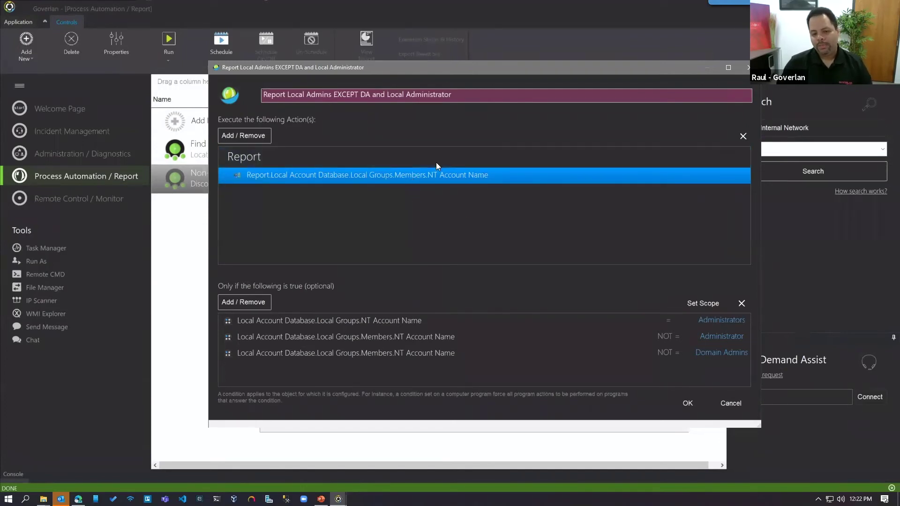
left_click(369, 319)
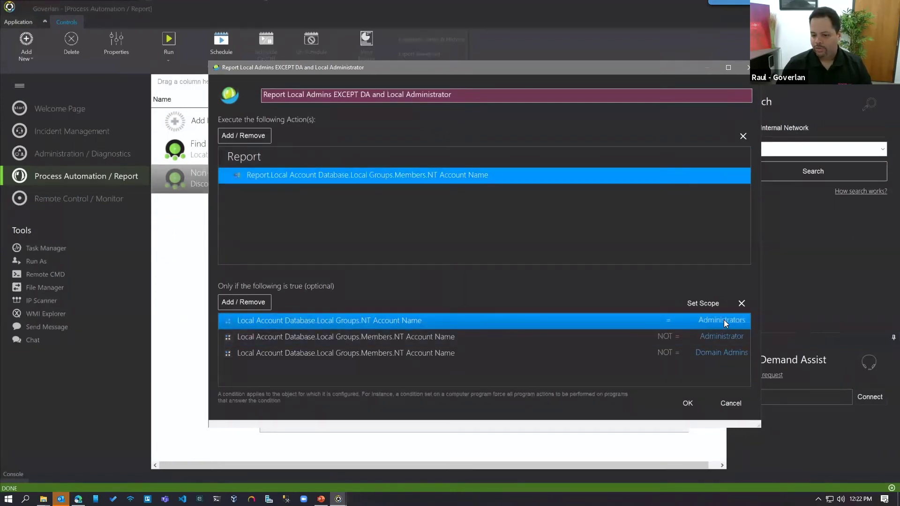
left_click(438, 337)
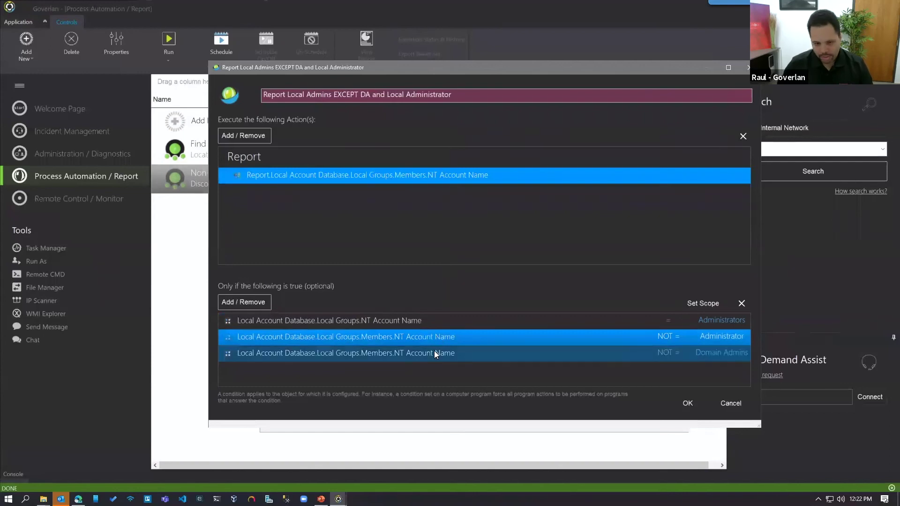
left_click(434, 352)
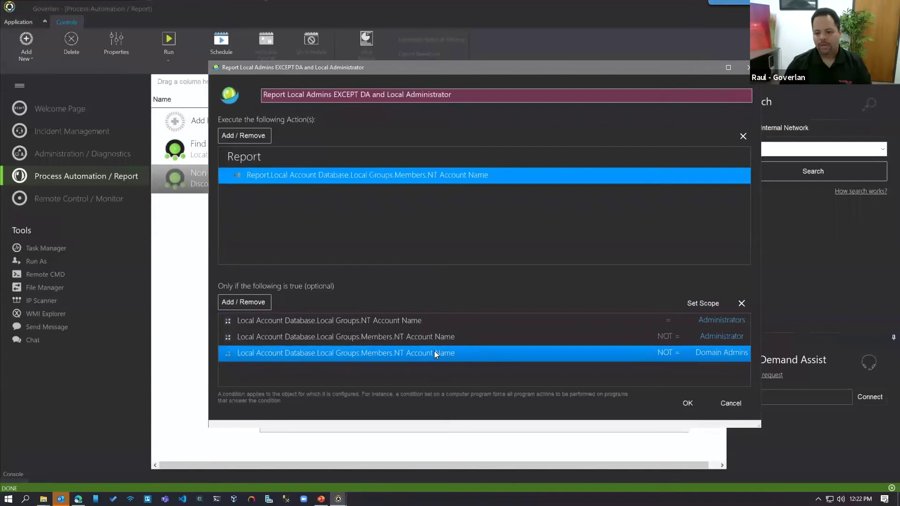
left_click(687, 404)
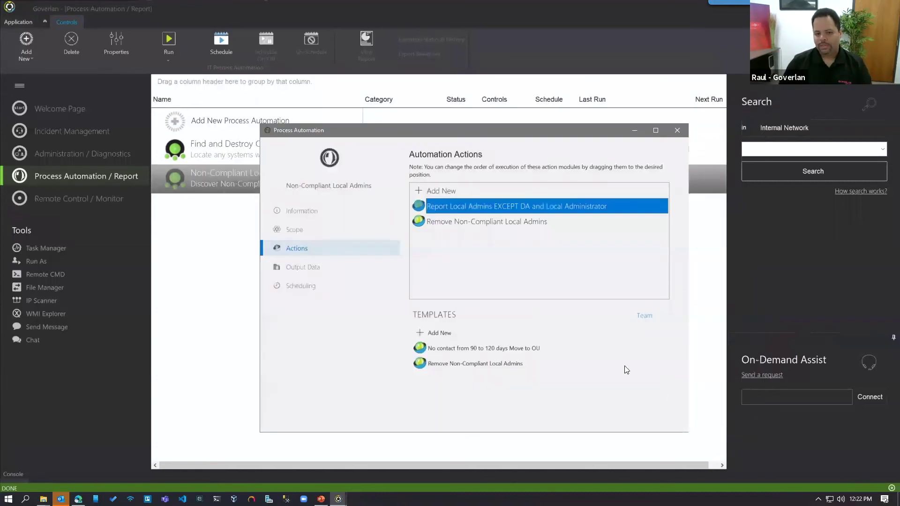
Examine the report and execute operations and the conditions of the Remove Non-Compliant Local Admins action
left_click(481, 222)
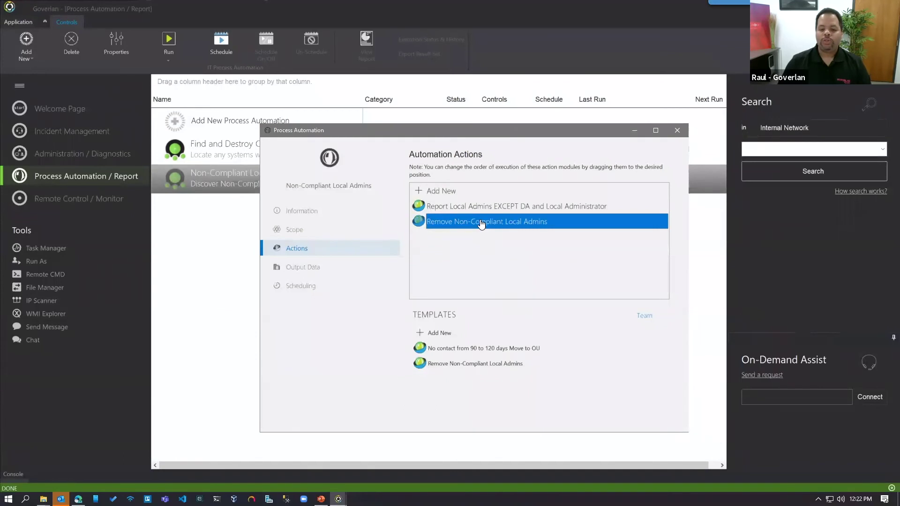
double_click(482, 222)
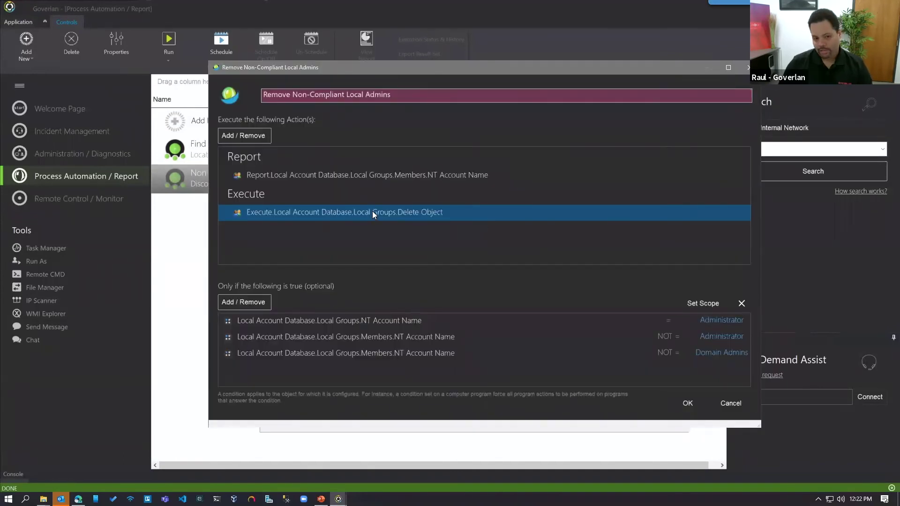
left_click(376, 174)
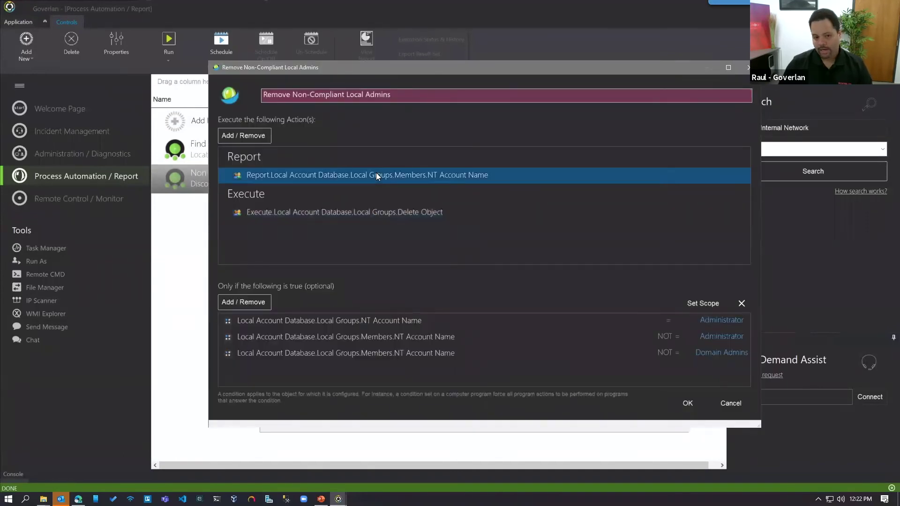
left_click(379, 213)
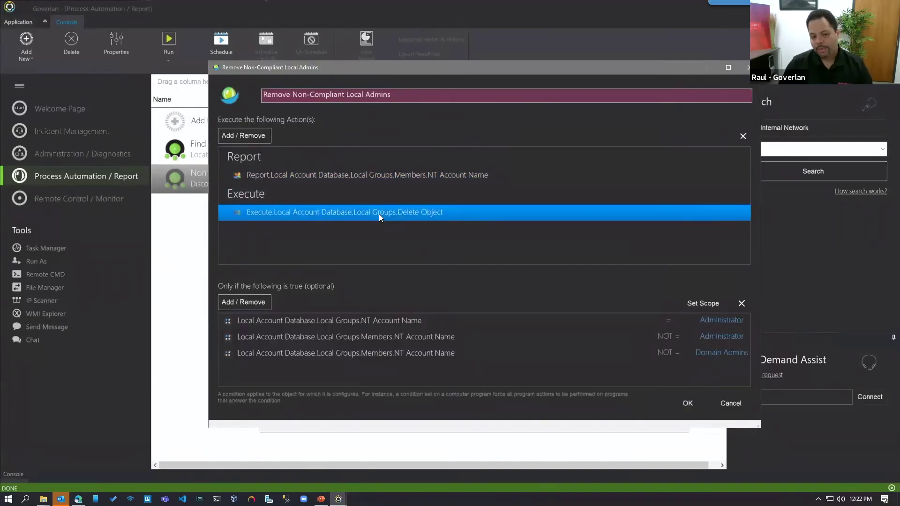
left_click(405, 335)
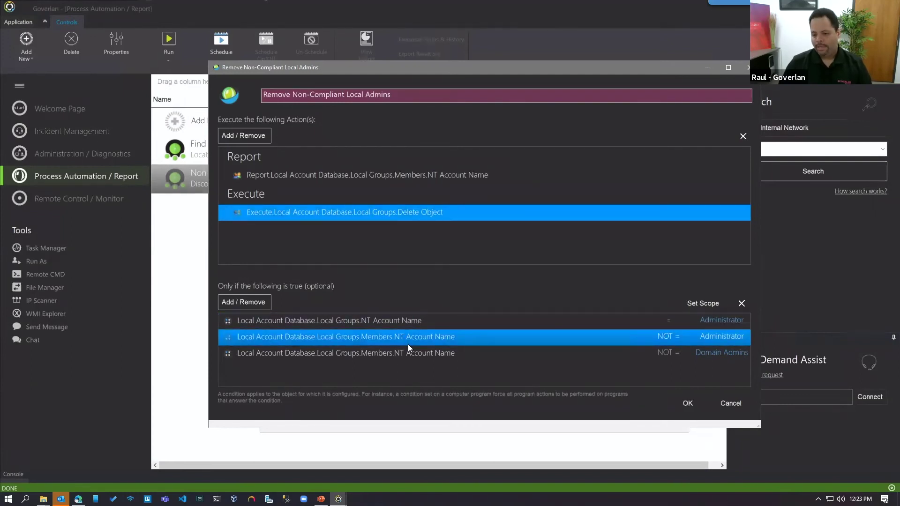
left_click(401, 353)
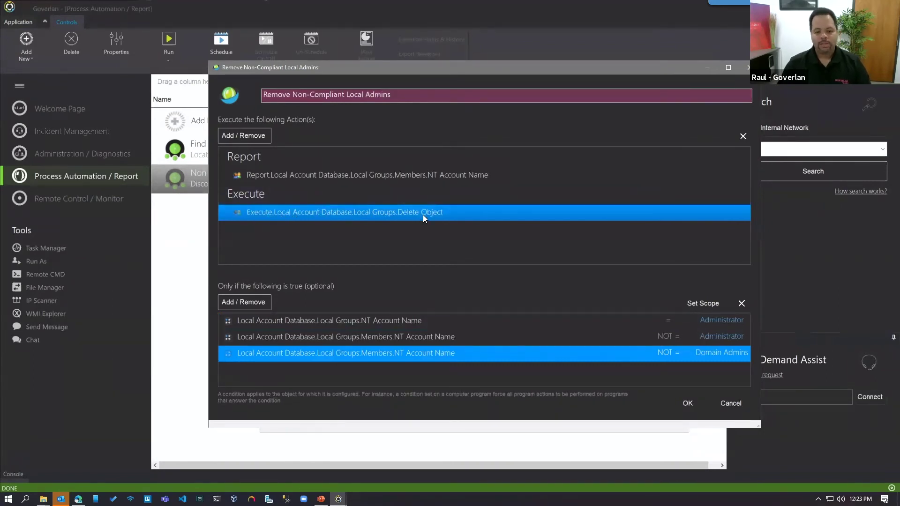
Browse the Execute operations for Local Groups in the Local Account Database, then close the Remove Non-Compliant Local Admins action
left_click(243, 136)
mouse_move(287, 149)
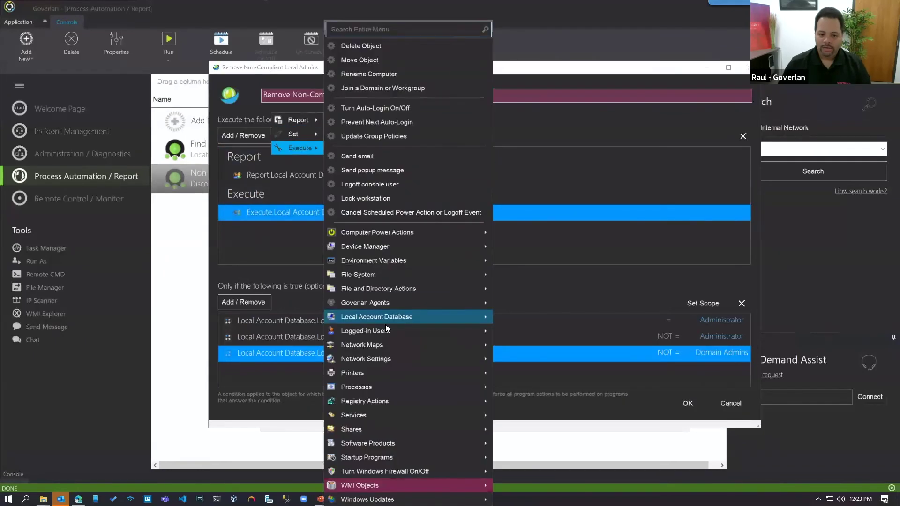
mouse_move(388, 315)
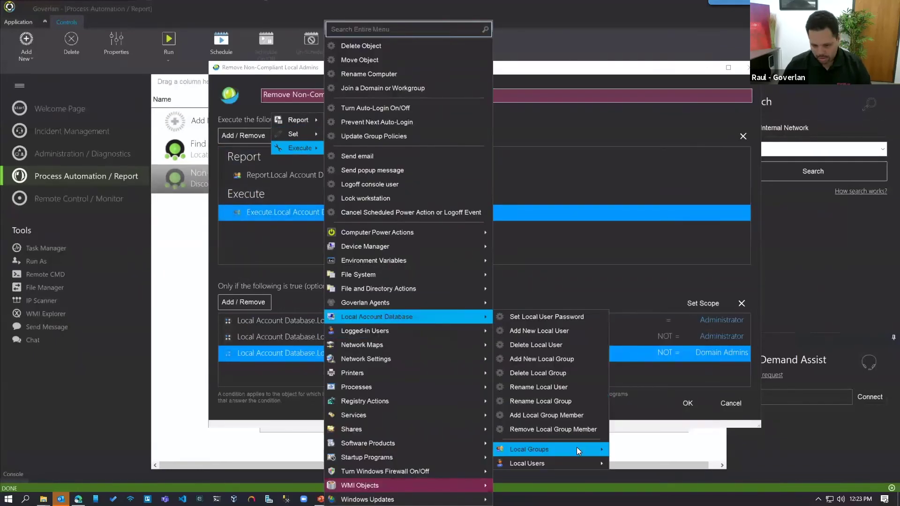
mouse_move(577, 448)
left_click(655, 442)
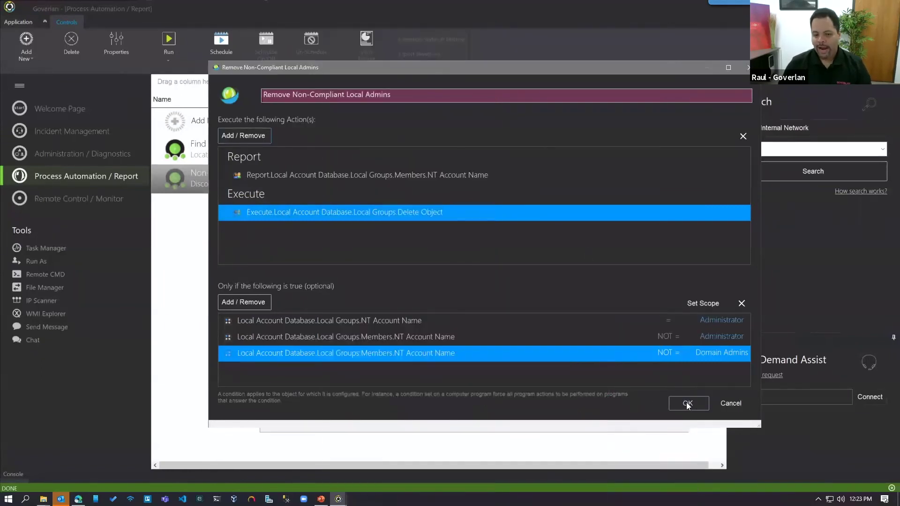
left_click(687, 404)
Store the Remove Non-Compliant Local Admins action as a template and remove it from the automation, leaving only the report action
left_click_drag(468, 227, 592, 383)
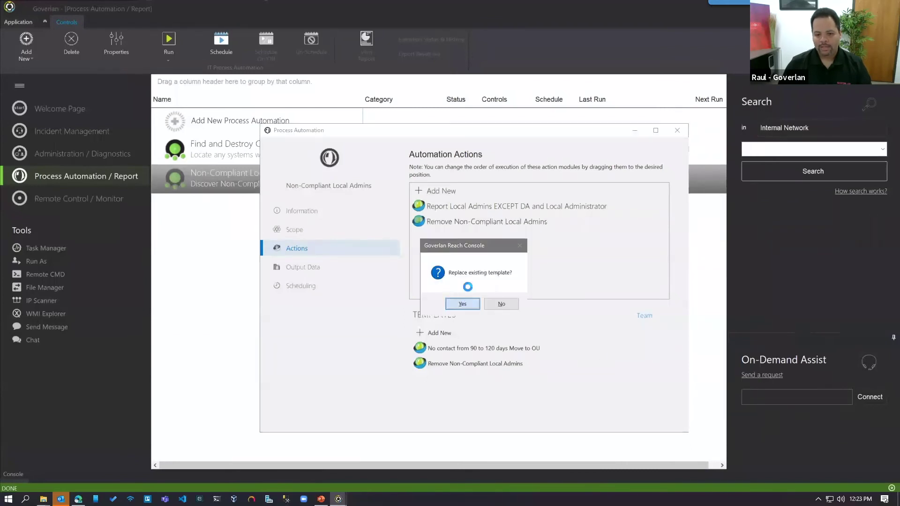
key("Delete")
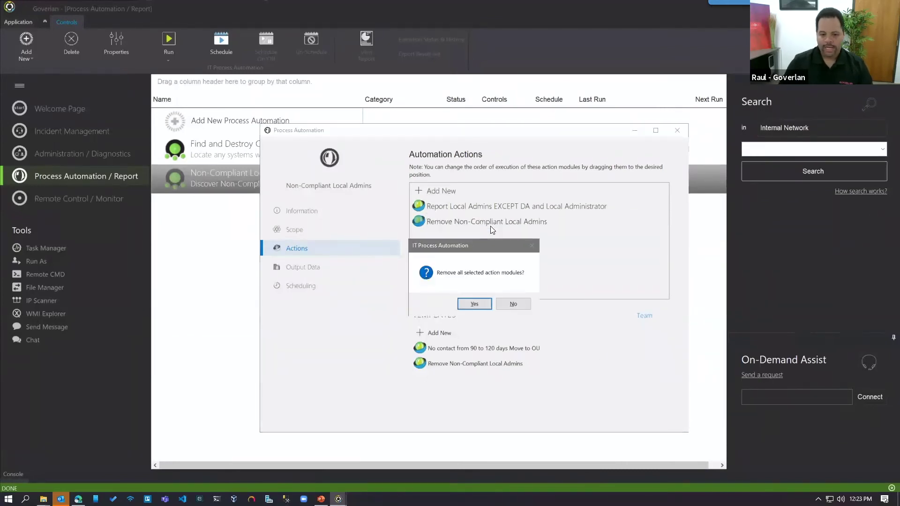
left_click(474, 304)
left_click(480, 209)
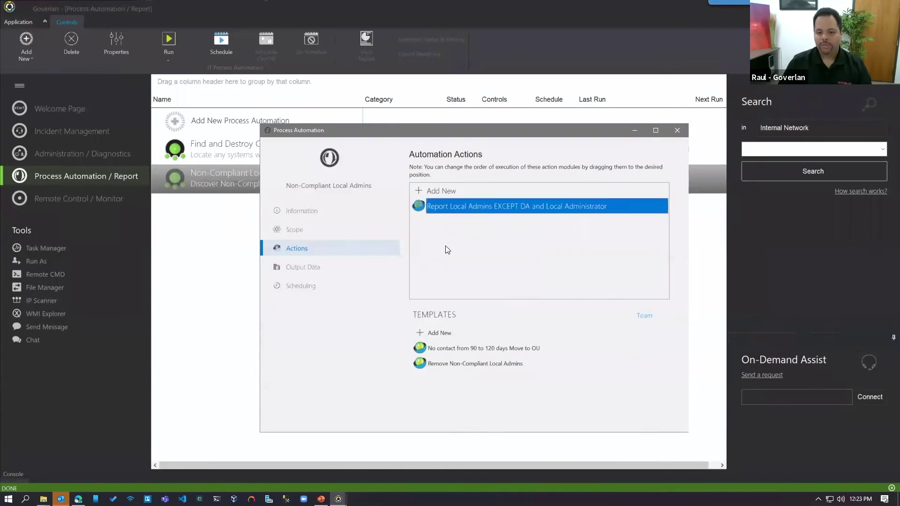
Close the automation's properties with its changes saved and run the Non-Compliant Local Admins automation
left_click(677, 131)
left_click(452, 304)
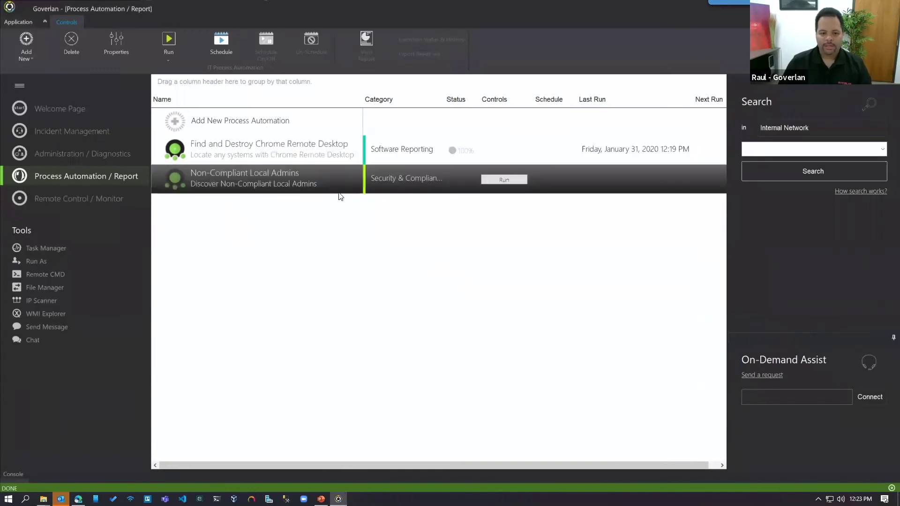
right_click(304, 177)
left_click(330, 300)
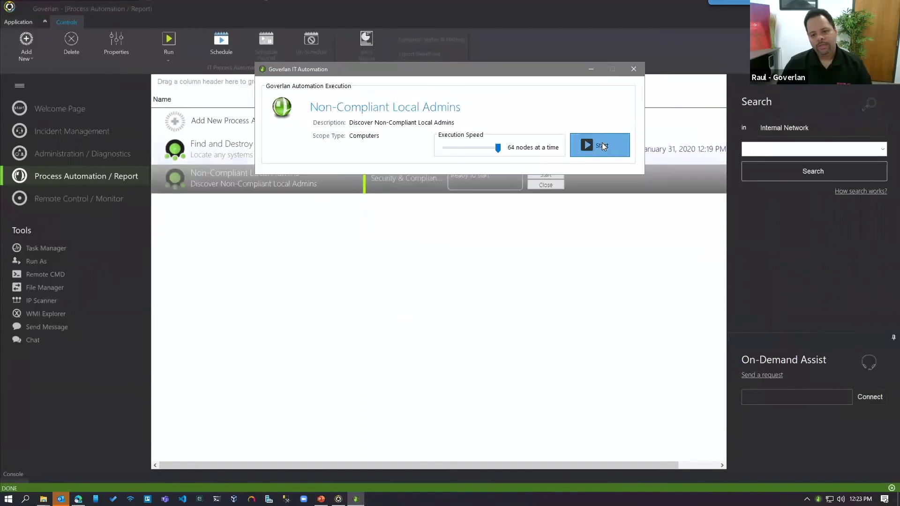
left_click(602, 146)
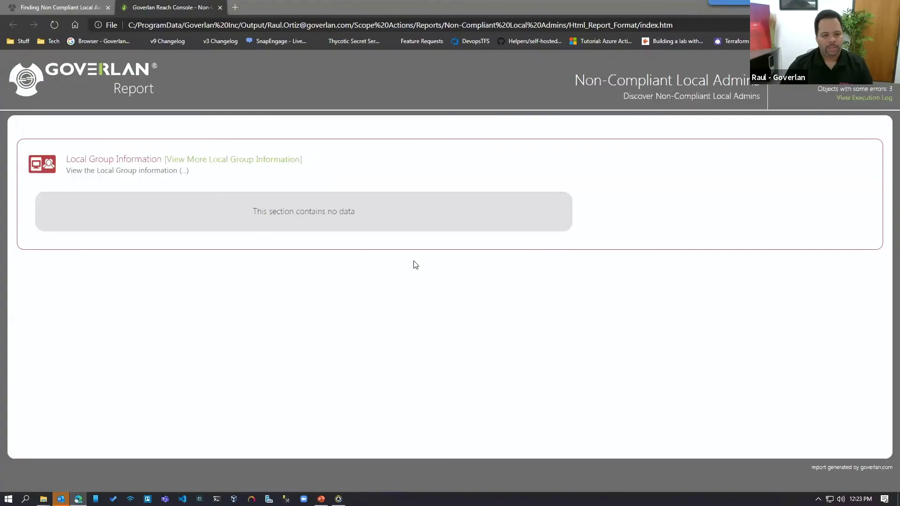
Examine the local group member details in the Non-Compliant Local Admins report, then close the browser
left_click(260, 165)
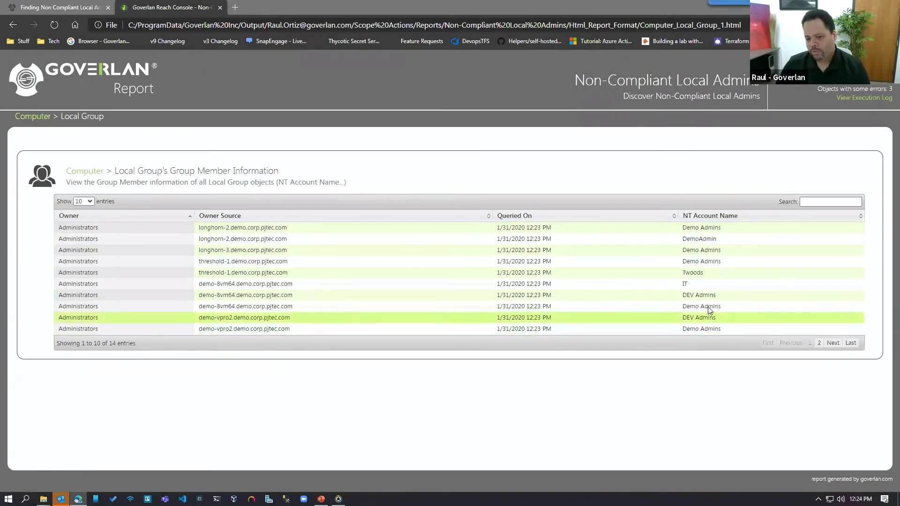
triple_click(697, 263)
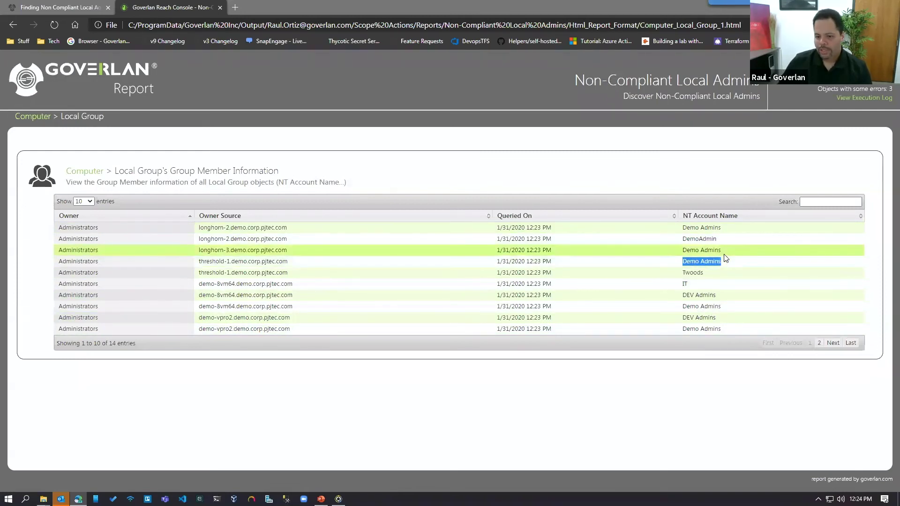
left_click_drag(705, 275, 683, 277)
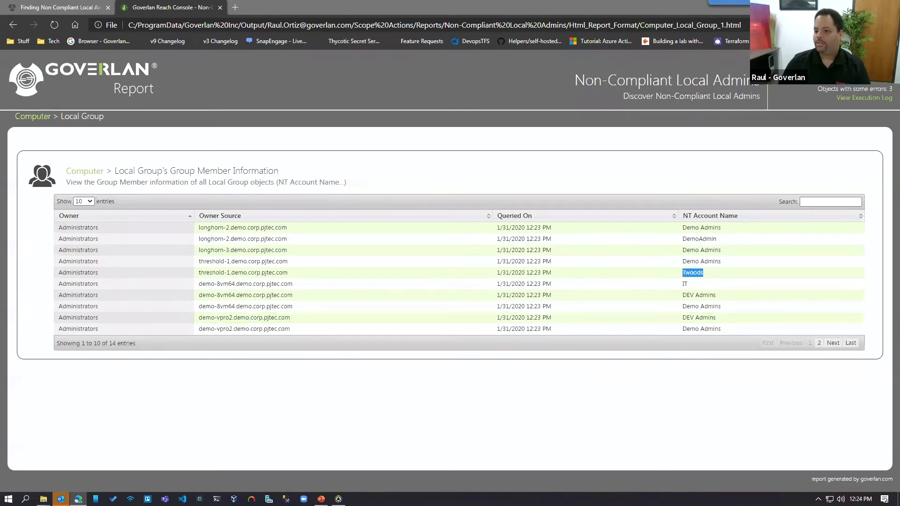
left_click(846, 7)
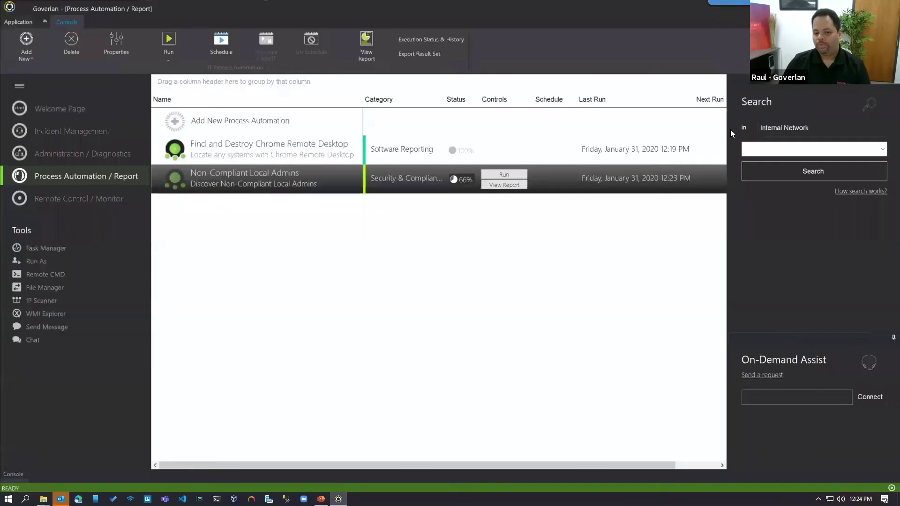
Add the Remove Non-Compliant Local Admins template to the Non-Compliant Local Admins automation's actions and review its operations and conditions
right_click(282, 178)
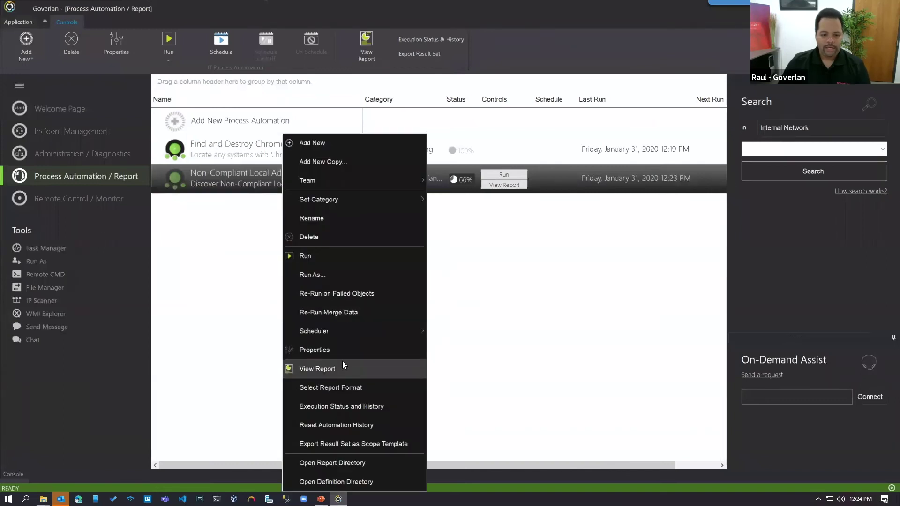
left_click(333, 349)
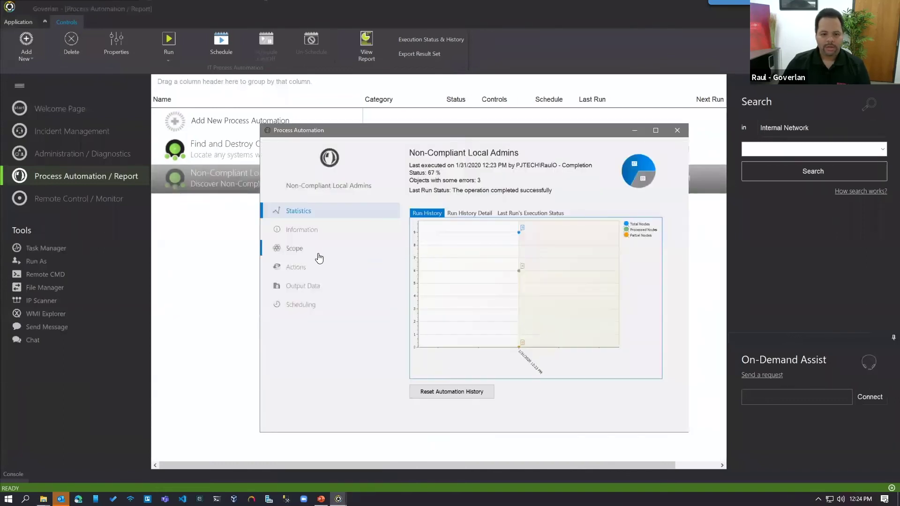
left_click(296, 268)
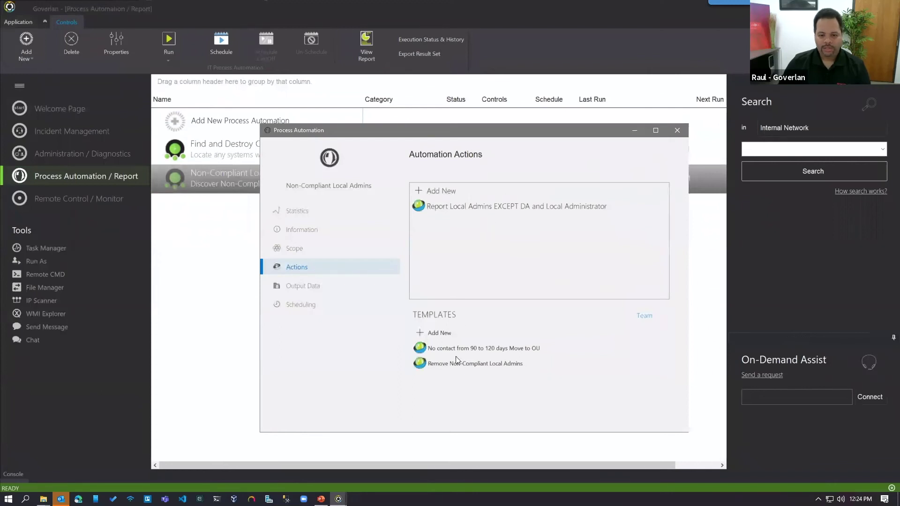
left_click_drag(455, 367, 496, 262)
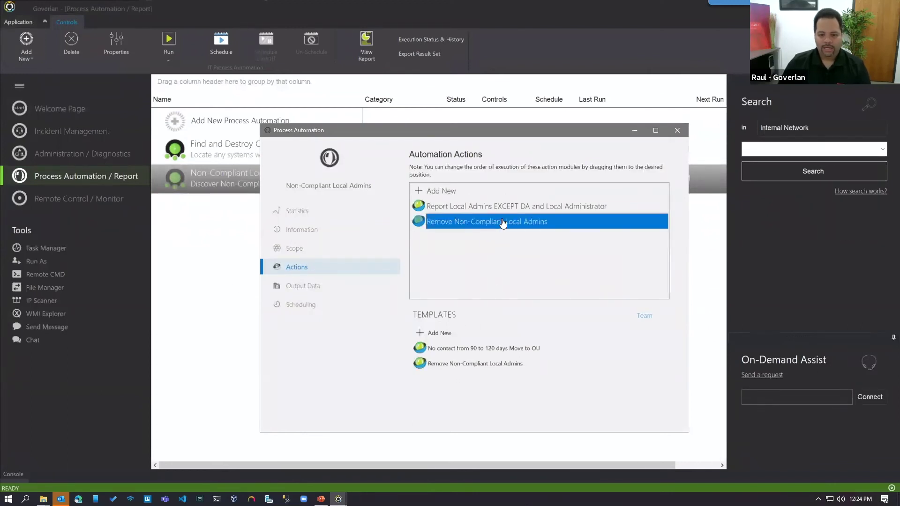
left_click_drag(486, 130, 447, 105)
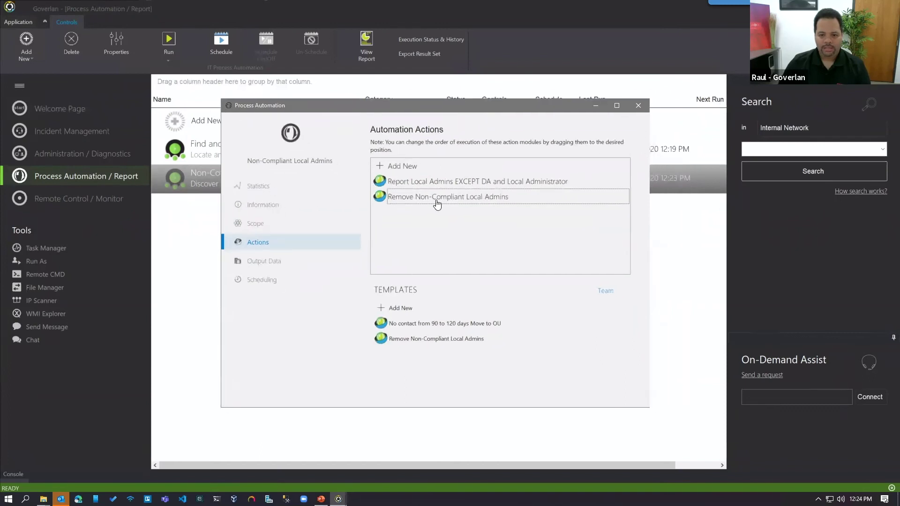
double_click(436, 198)
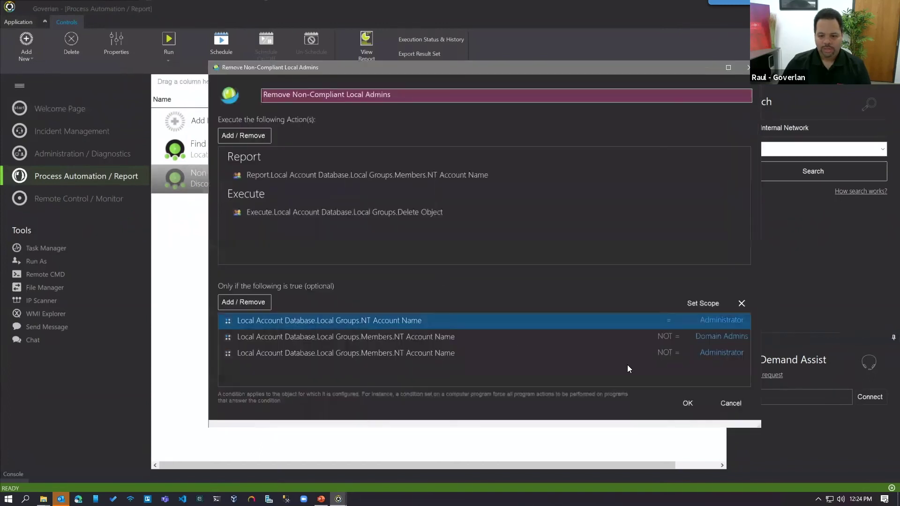
left_click(688, 403)
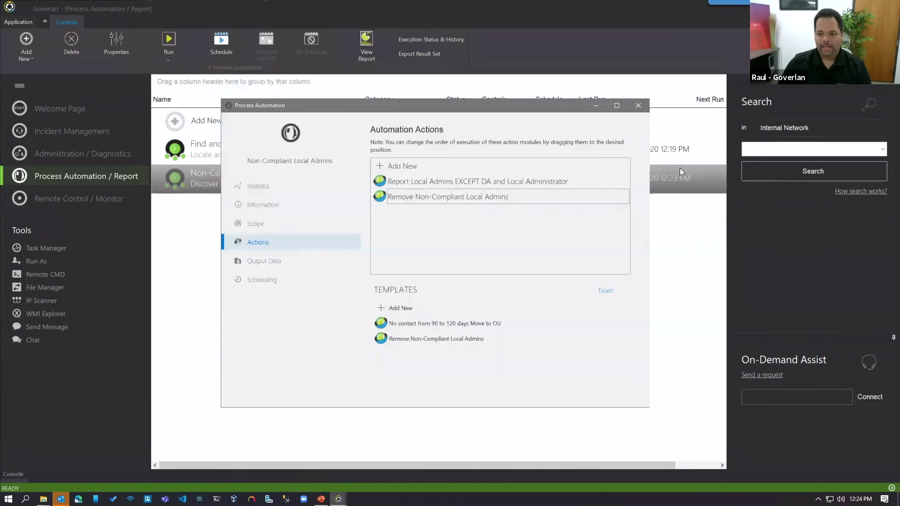
Close the automation's properties with the changes saved and run the Non-Compliant Local Admins automation again
left_click(638, 105)
left_click(416, 280)
right_click(302, 184)
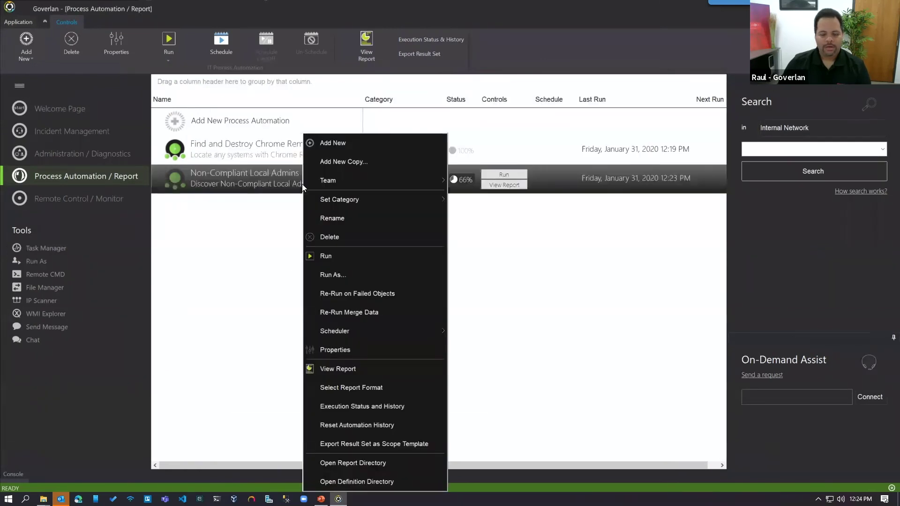
left_click(378, 263)
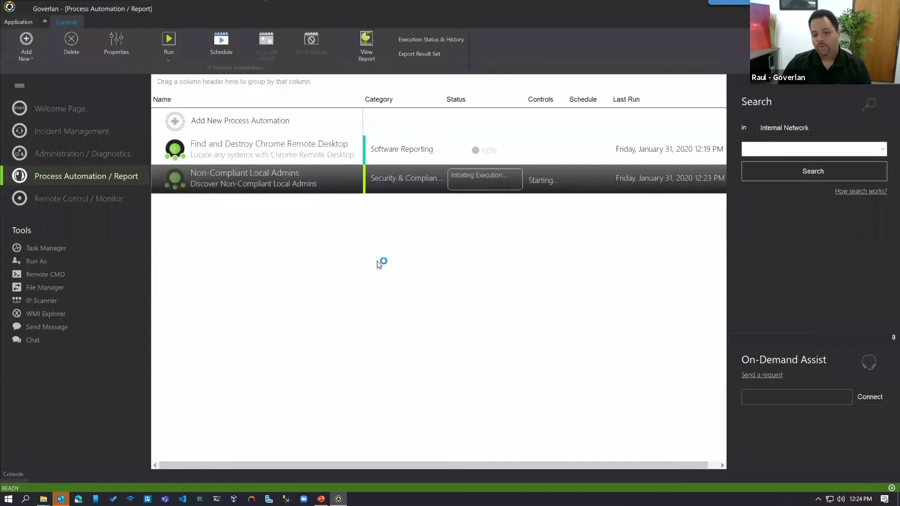
Examine the local group member information in the new Non-Compliant Local Admins report, then close the browser
left_click(602, 146)
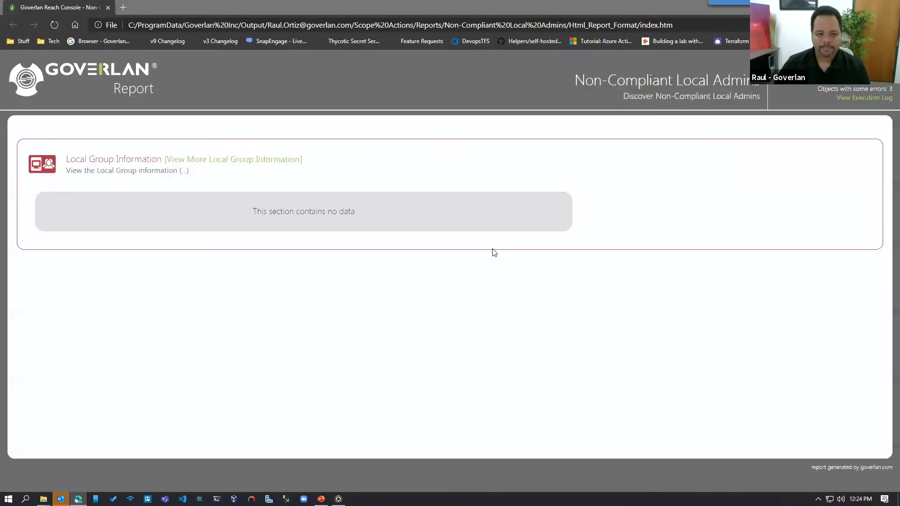
left_click(251, 162)
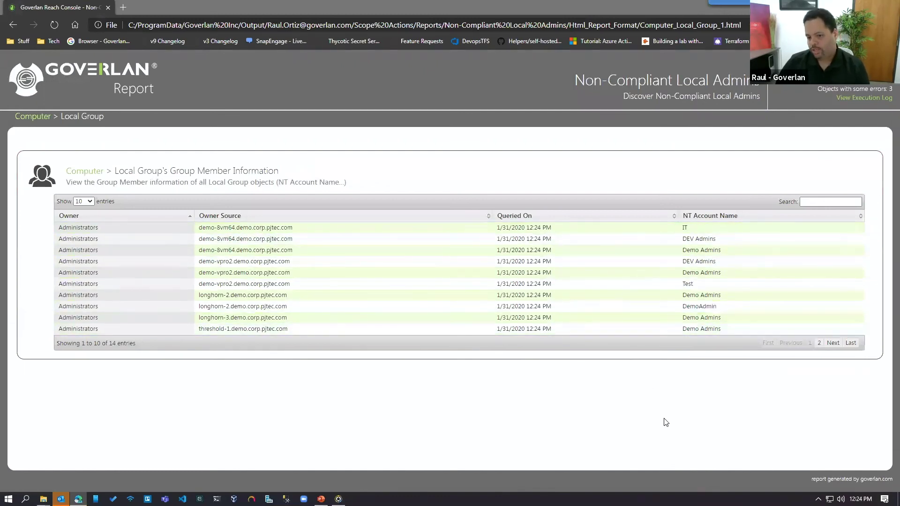
left_click(889, 6)
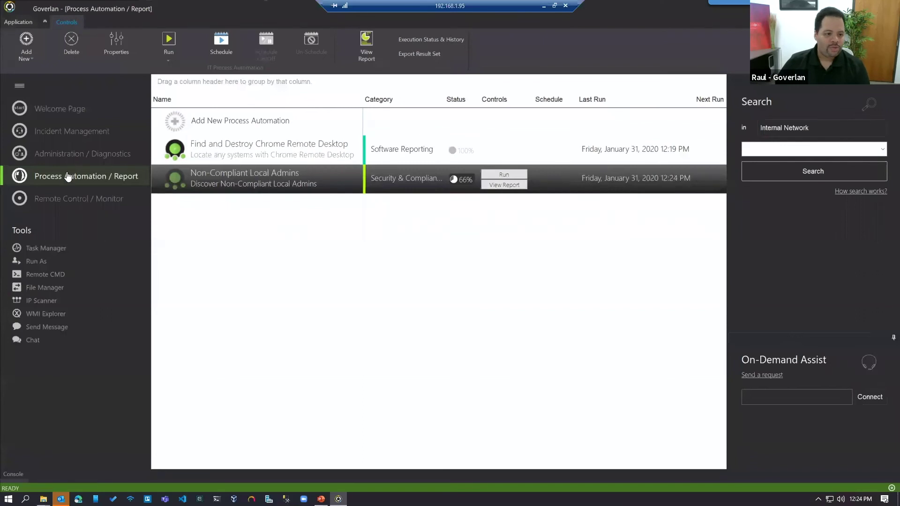
Inspect the members of the local Administrators group on THRESHOLD-1 in Demo Workstations, then cancel the group details and minimize the local accounts window
left_click(70, 154)
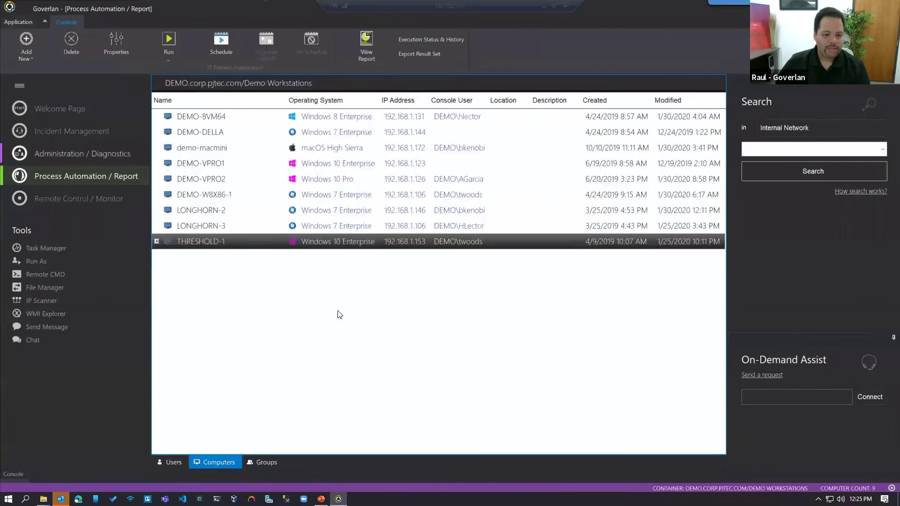
double_click(234, 244)
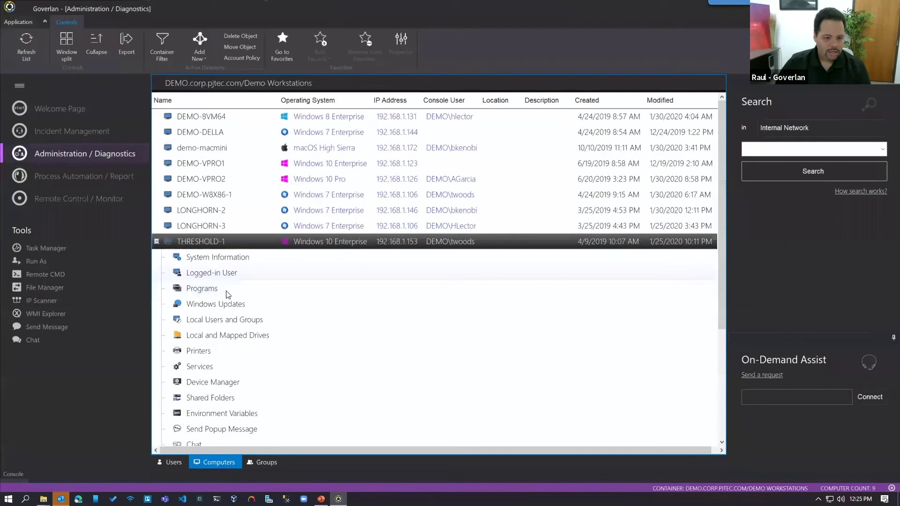
double_click(220, 320)
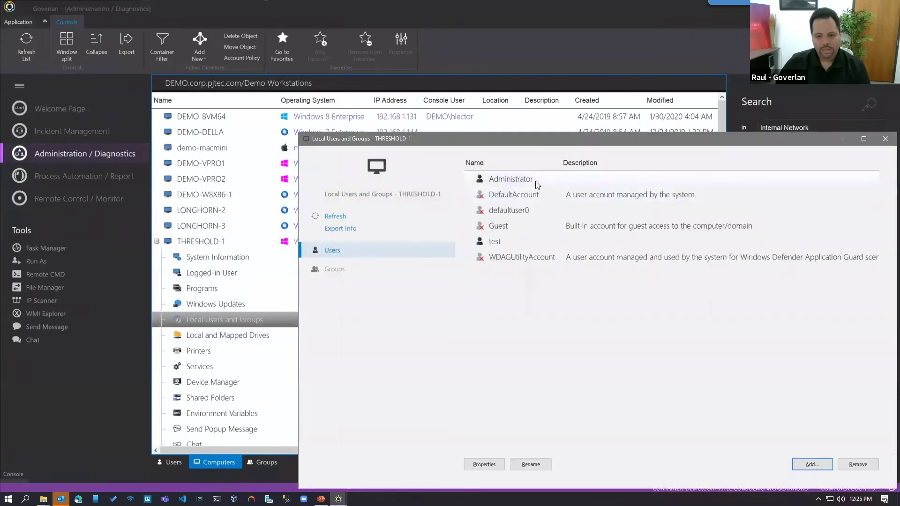
left_click(328, 269)
double_click(499, 194)
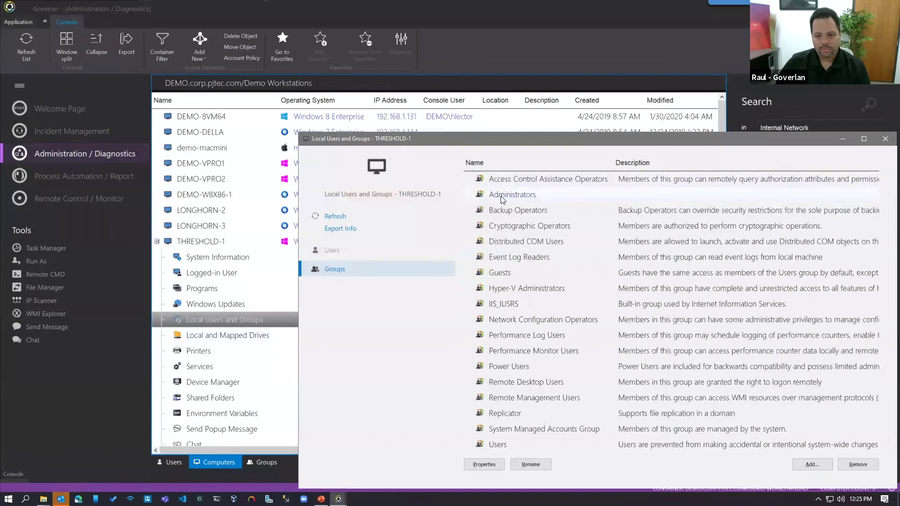
left_click(500, 200)
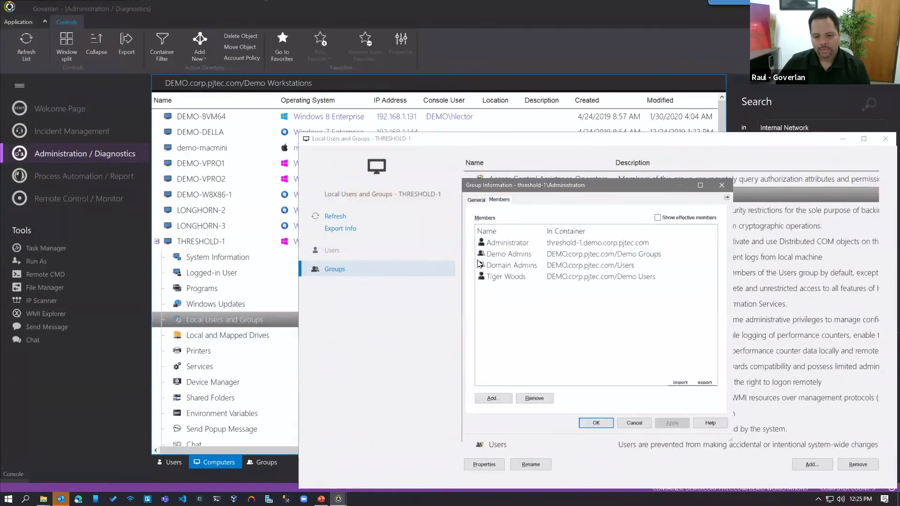
left_click(509, 277)
left_click(532, 315)
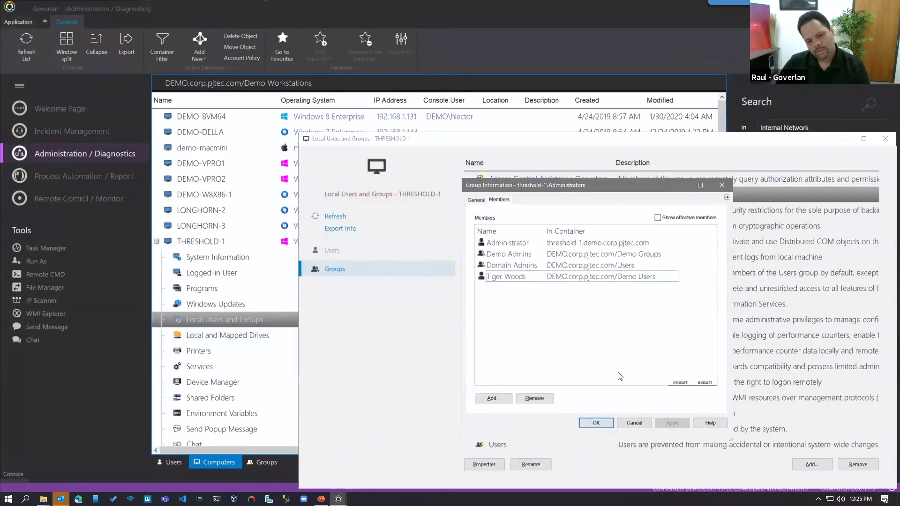
left_click(634, 423)
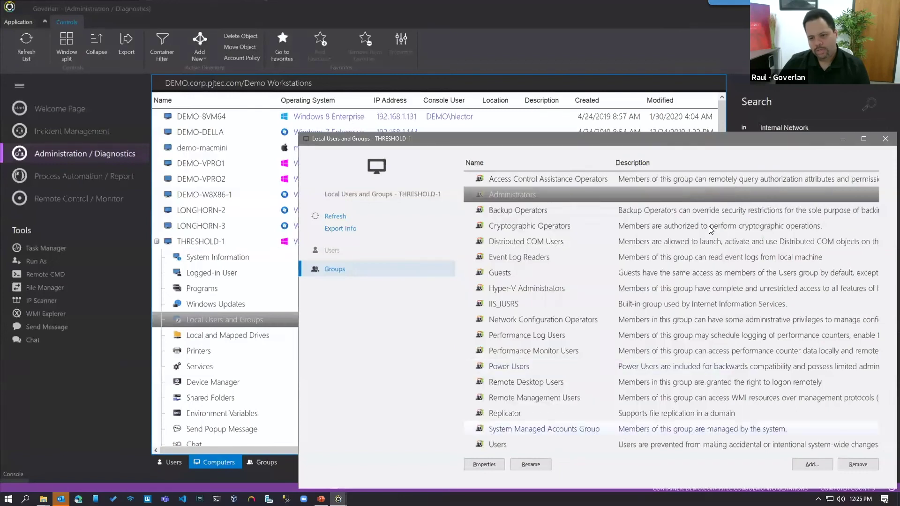
left_click(843, 138)
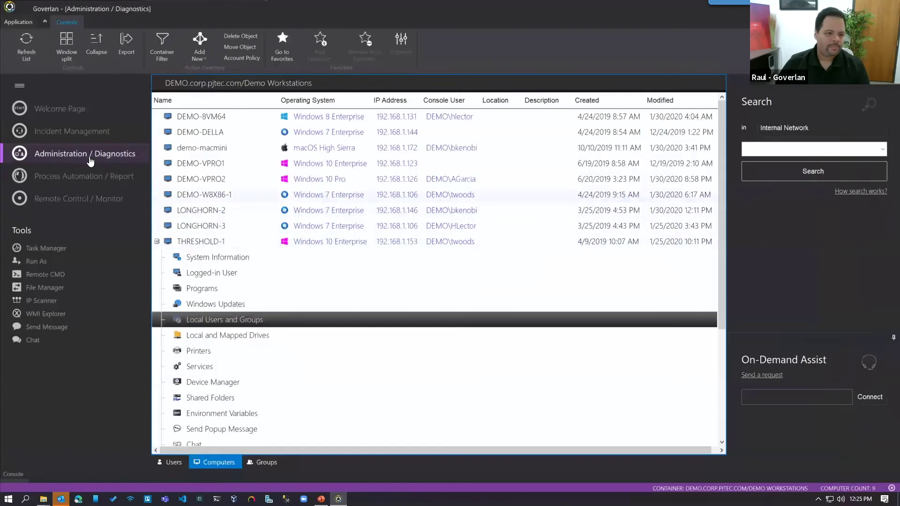
Review the operations and conditions of the automation's Remove Non-Compliant Local Admins action, then close the action
left_click(87, 177)
right_click(275, 179)
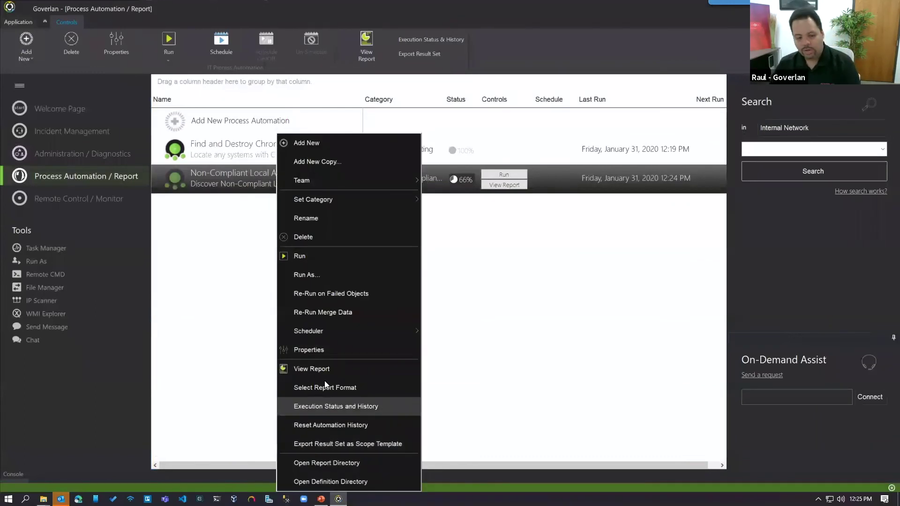
left_click(321, 349)
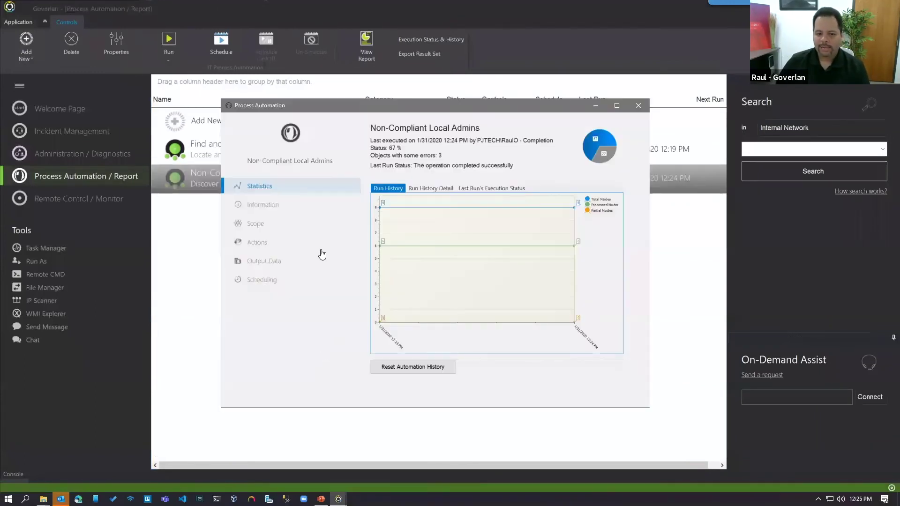
left_click(256, 242)
double_click(429, 202)
left_click(687, 336)
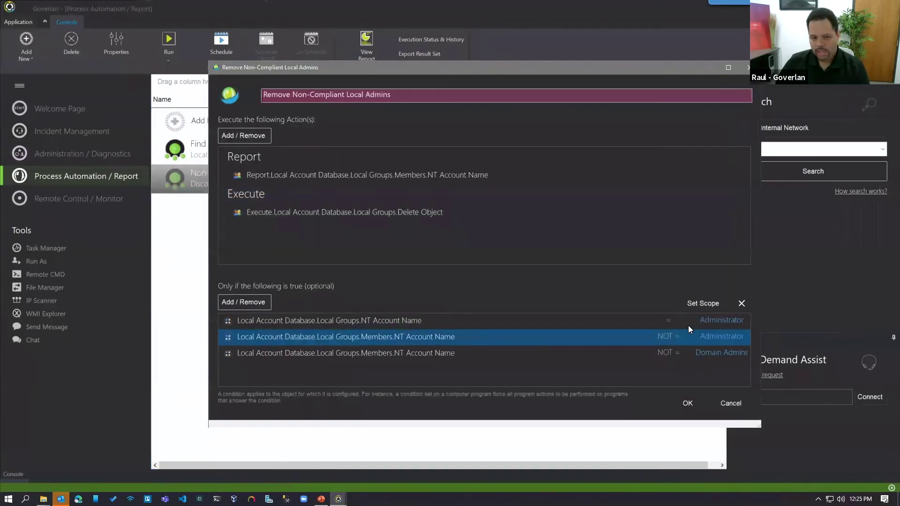
left_click(688, 325)
left_click(433, 153)
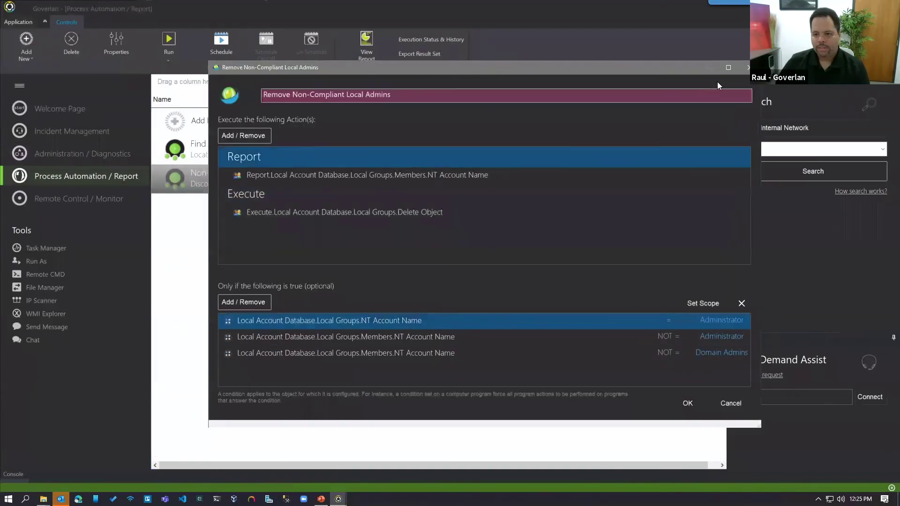
left_click(746, 68)
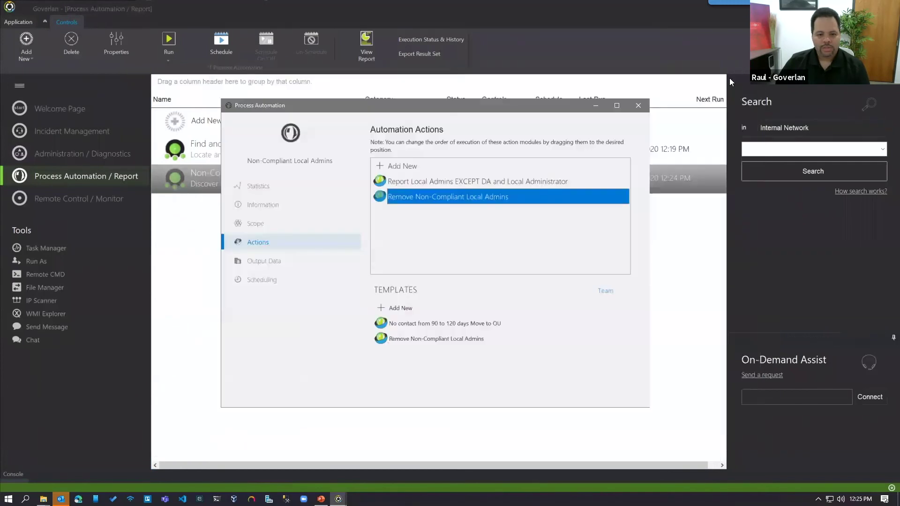
Check the automation's actions and the container in its Demo Systems scope, then close the properties with changes saved
left_click(445, 185)
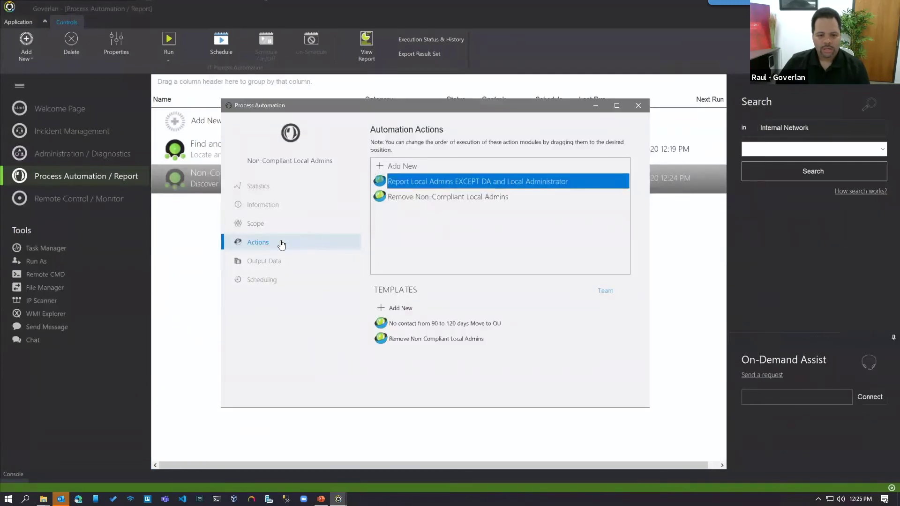
left_click(253, 224)
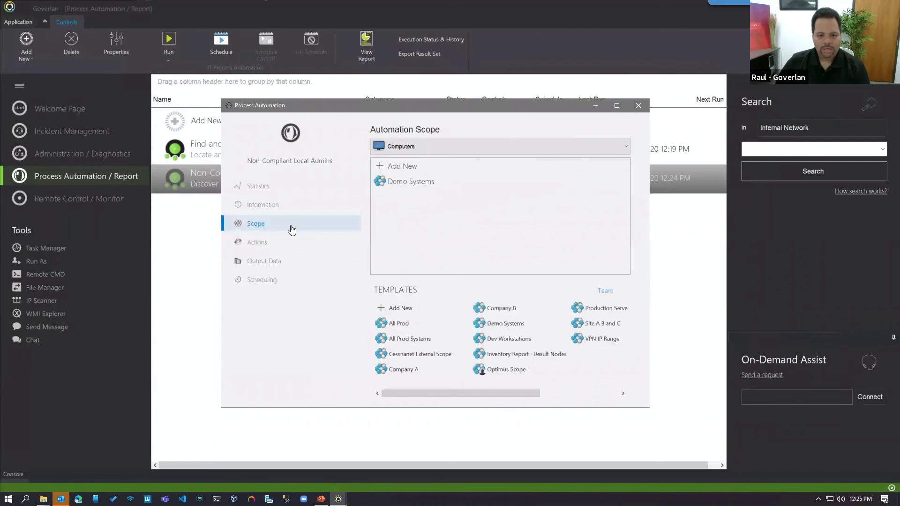
left_click(252, 243)
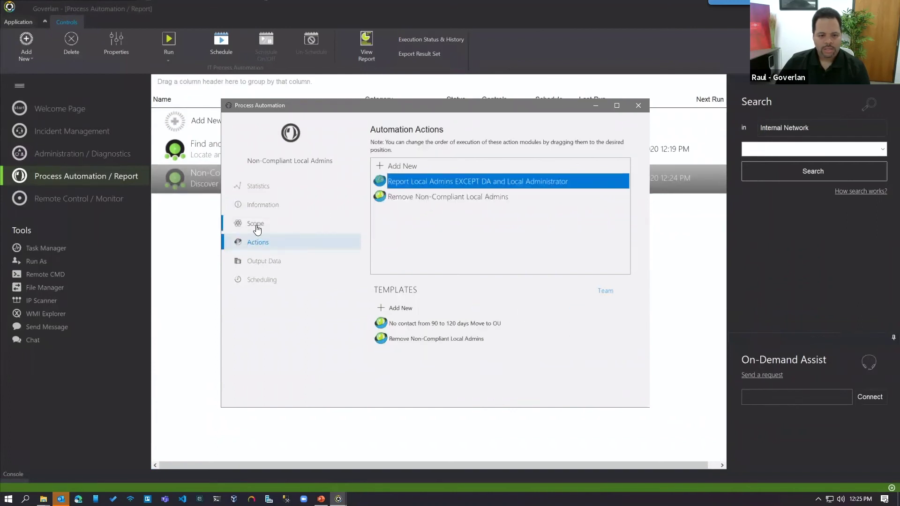
left_click(256, 225)
double_click(429, 182)
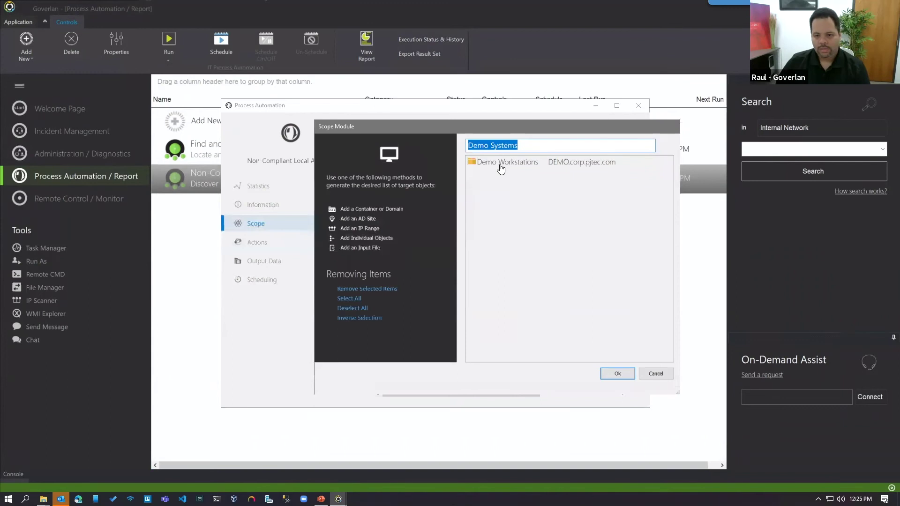
left_click(501, 164)
left_click(628, 374)
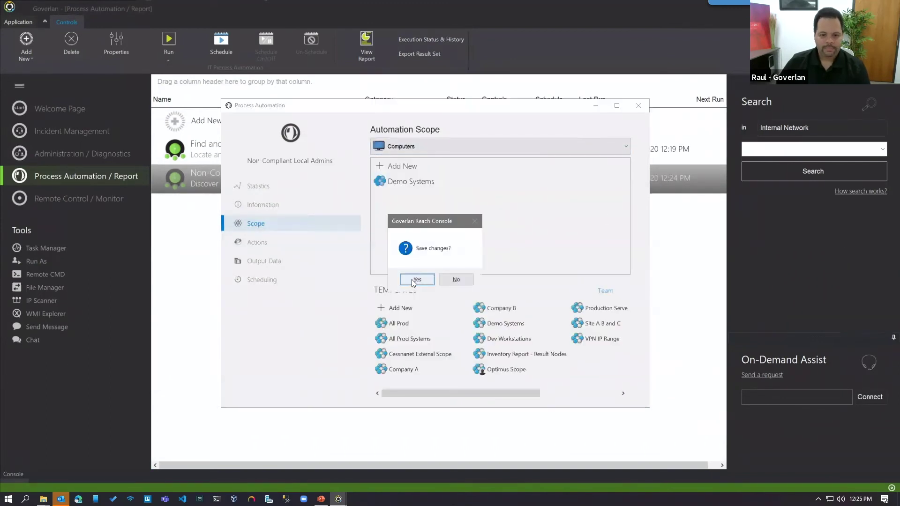
left_click(416, 279)
Add new alternate credentials targeting the Active Directory domain DEMO.corp.pjtec.com, picking the domain from the directory browser
left_click(18, 22)
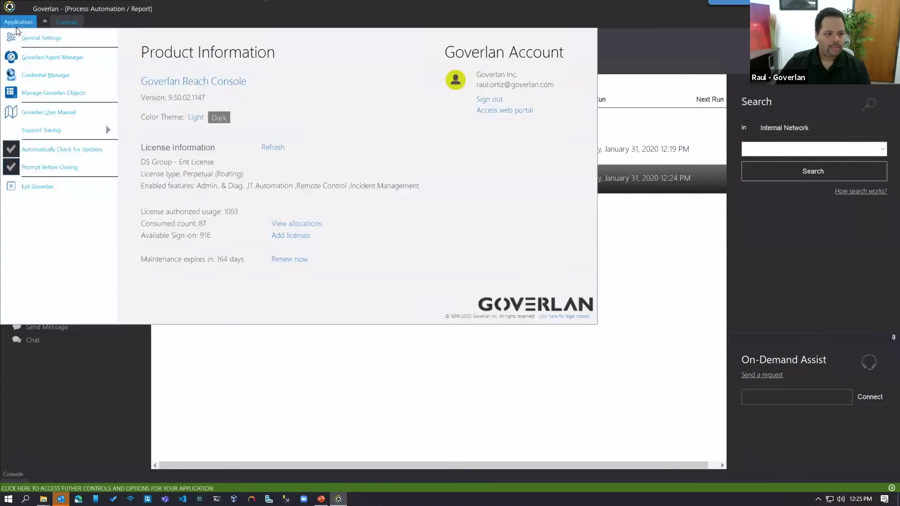
left_click(20, 70)
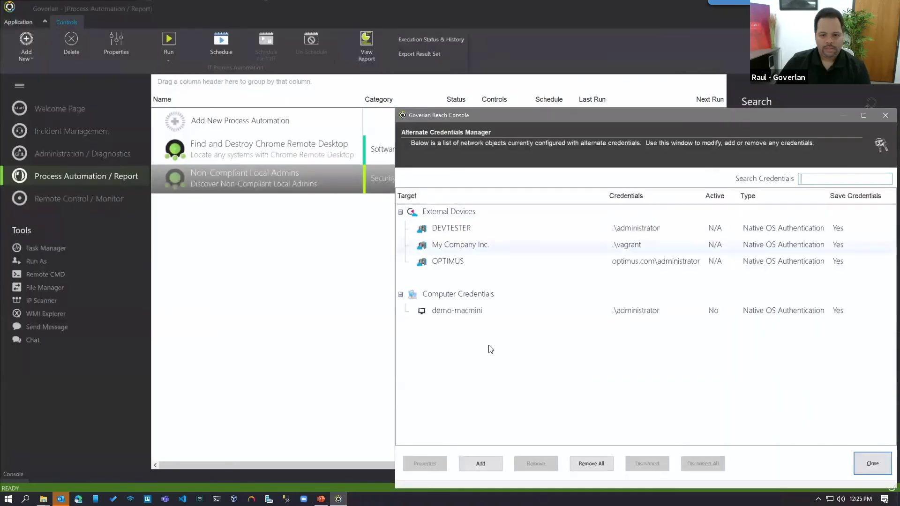
left_click(469, 462)
left_click(637, 275)
left_click(648, 335)
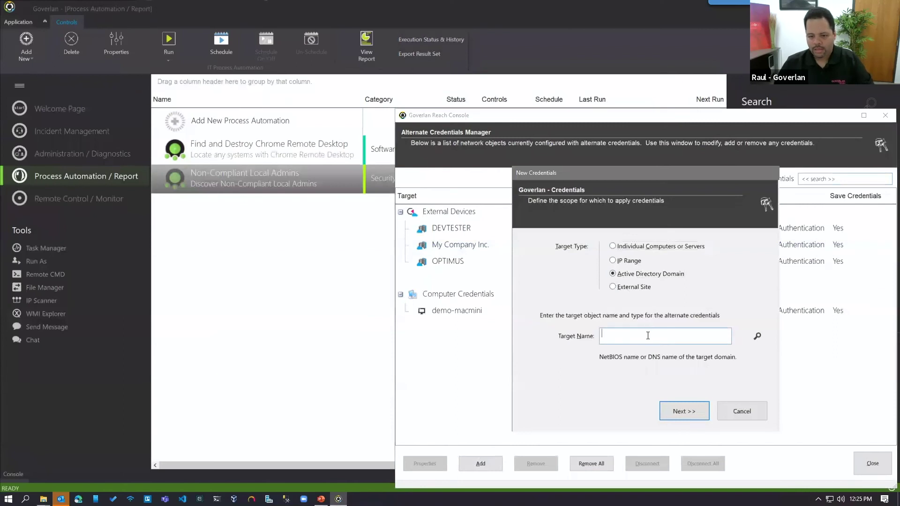
type("DEMO")
left_click(757, 336)
left_click(538, 185)
left_click(537, 197)
left_click(621, 394)
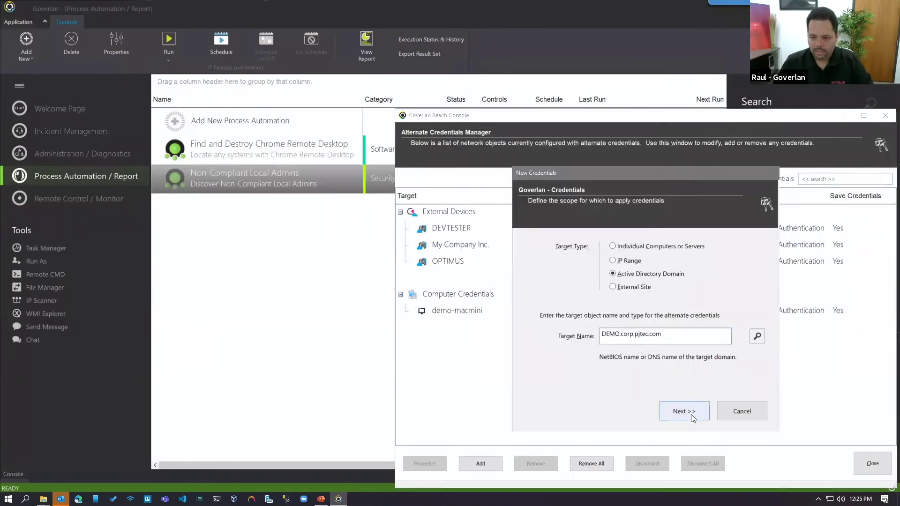
left_click(691, 414)
Enter the domain's Administrator user name and the account password for the new credentials, confirm them and close the credentials manager
left_click(722, 297)
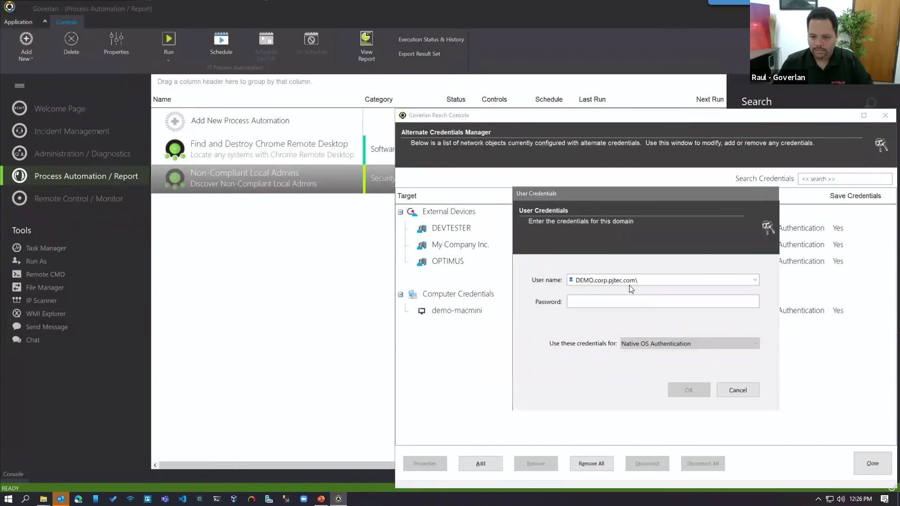
left_click(656, 280)
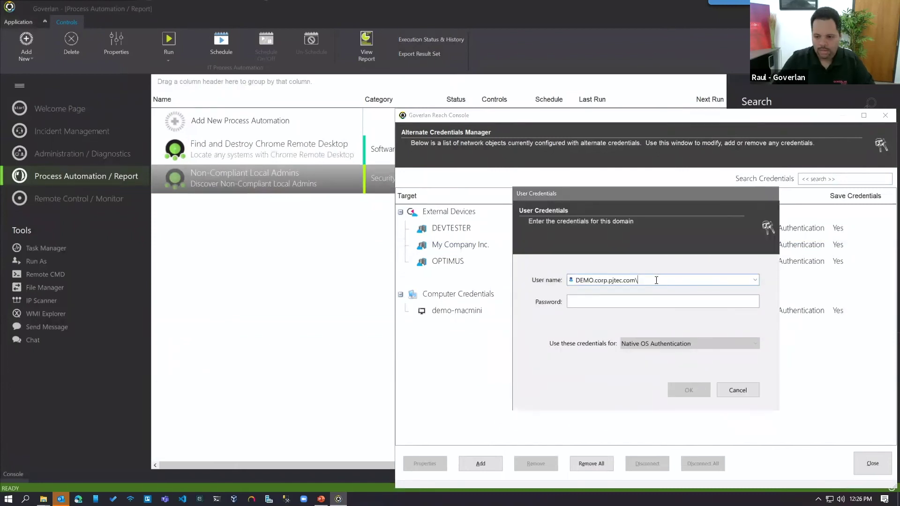
type("Administr")
key("Tab")
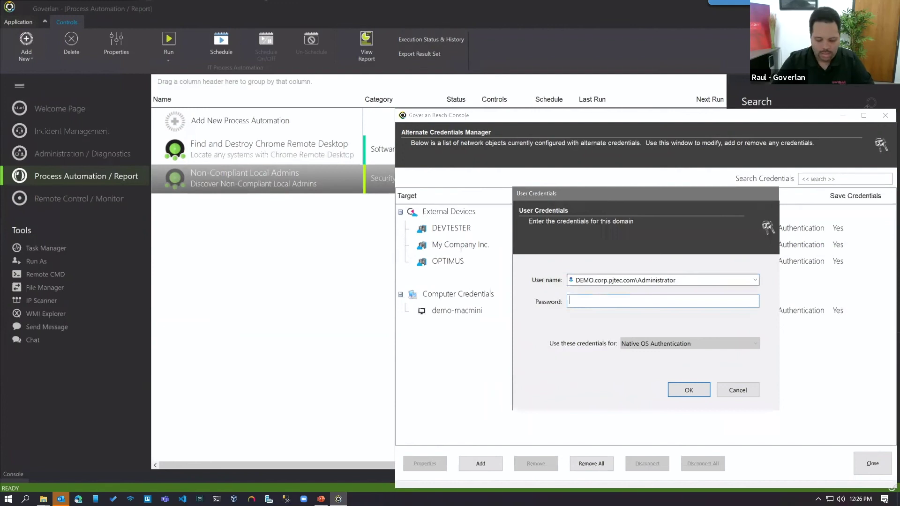
left_click(689, 390)
left_click(679, 361)
left_click(865, 464)
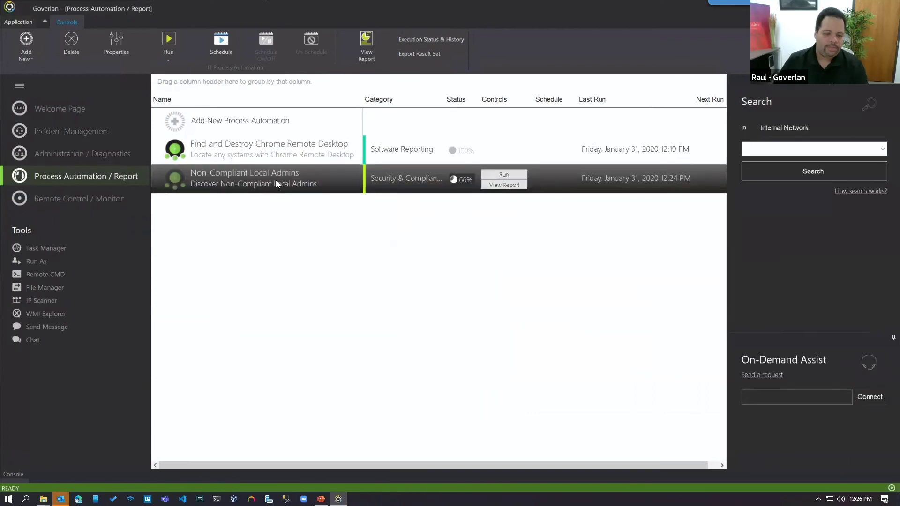
Inspect the members of the local Administrators group on THRESHOLD-1, then cancel the group details and close the local accounts window
left_click(80, 155)
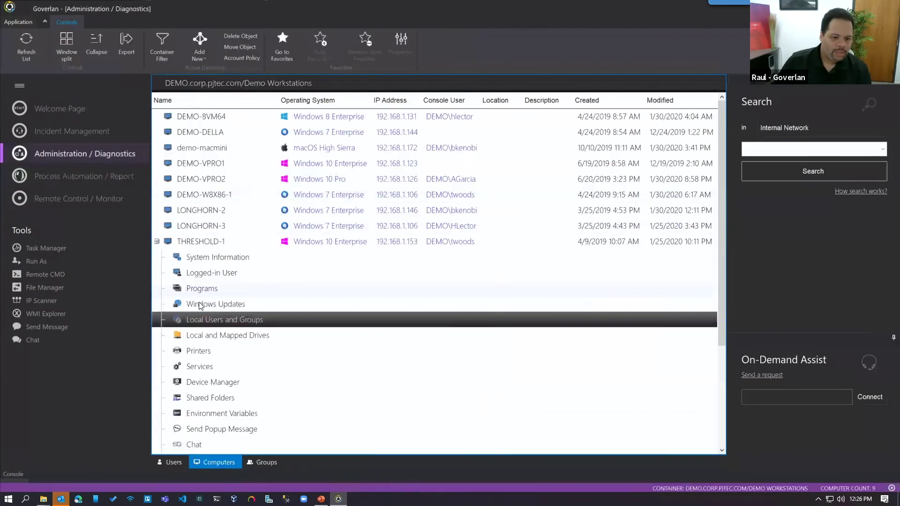
left_click(189, 328)
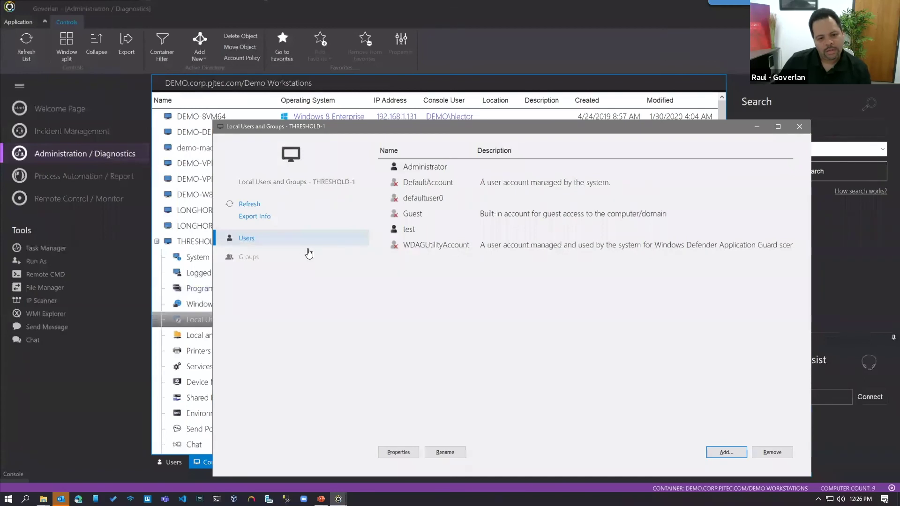
left_click(249, 257)
double_click(428, 183)
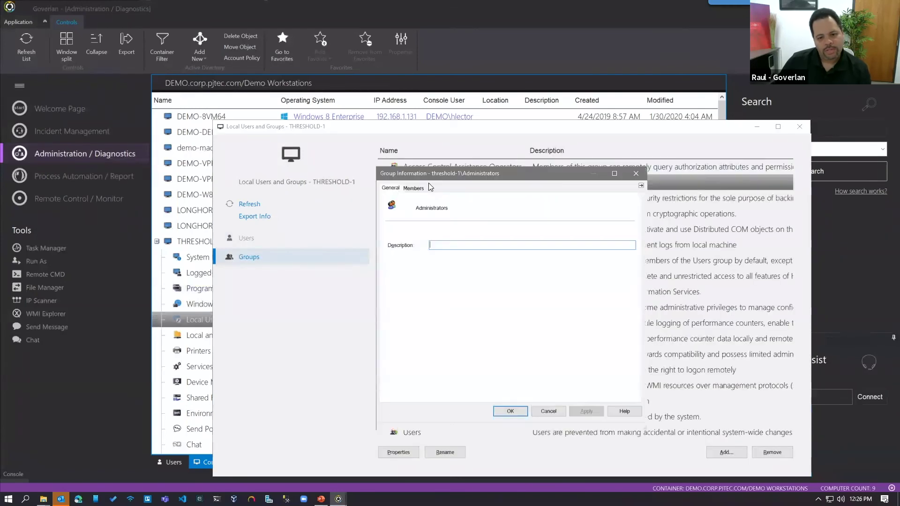
left_click(413, 188)
left_click(406, 266)
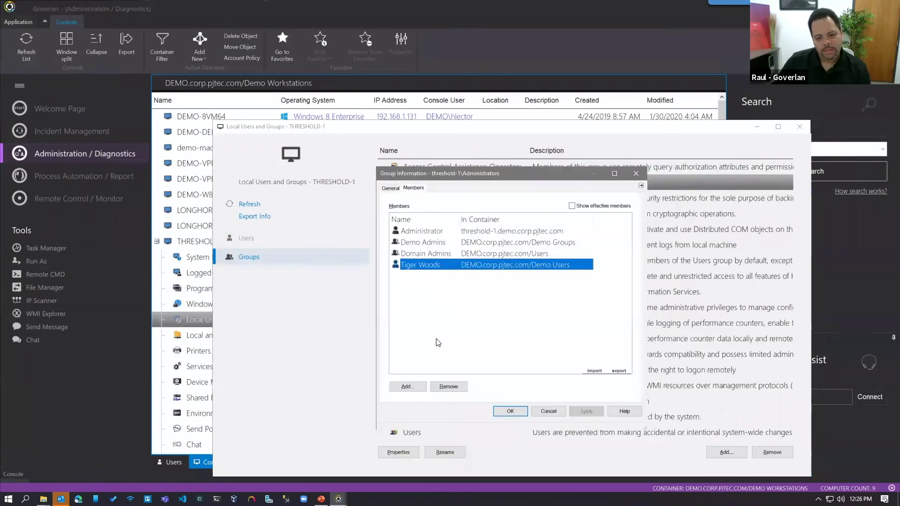
left_click(549, 411)
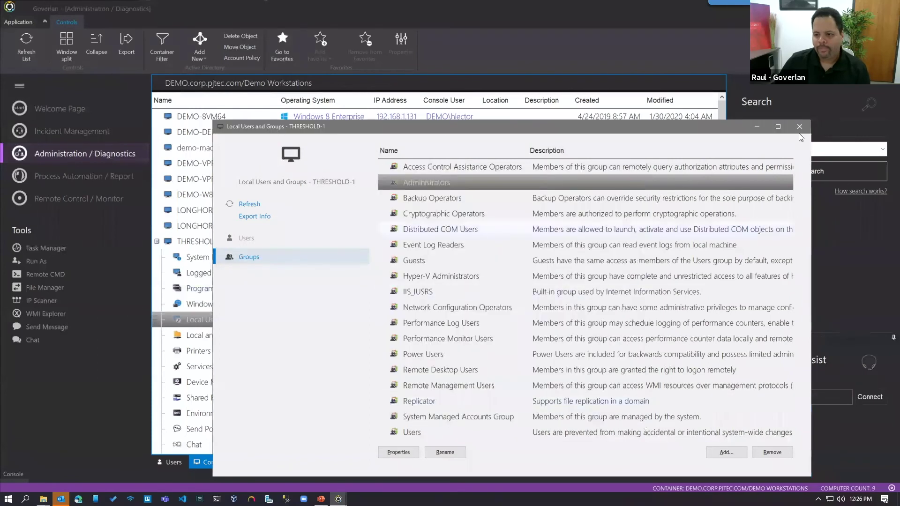
left_click(800, 126)
Run the Non-Compliant Local Admins process automation again
left_click(56, 176)
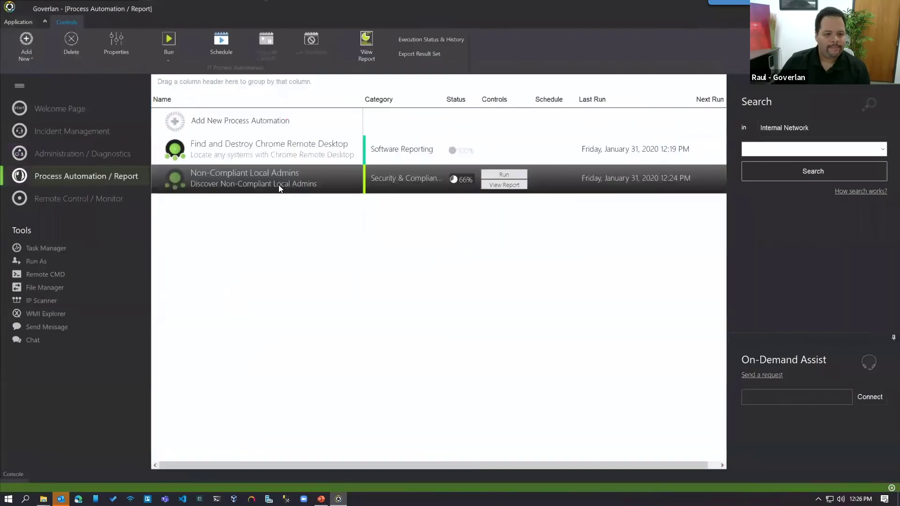
right_click(278, 183)
left_click(325, 261)
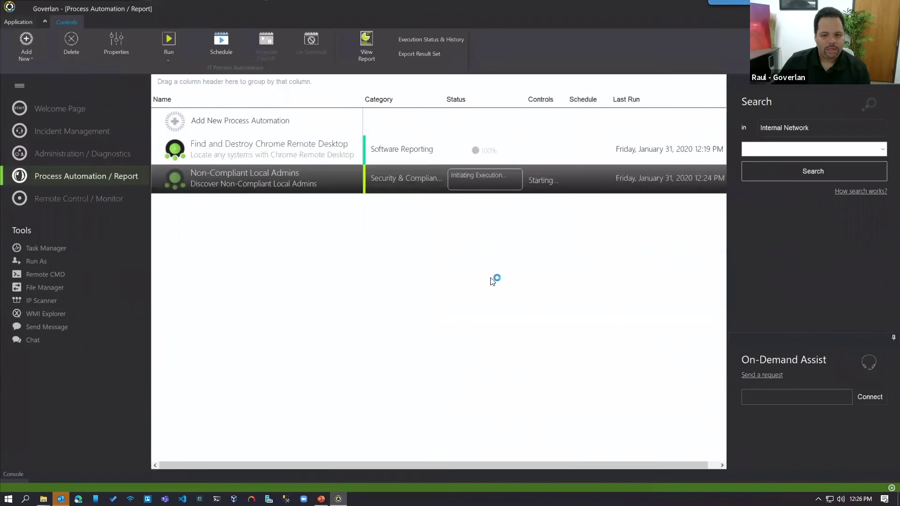
Open the new run's report and examine its detailed local group member information, then return to the Goverlan console
left_click(589, 147)
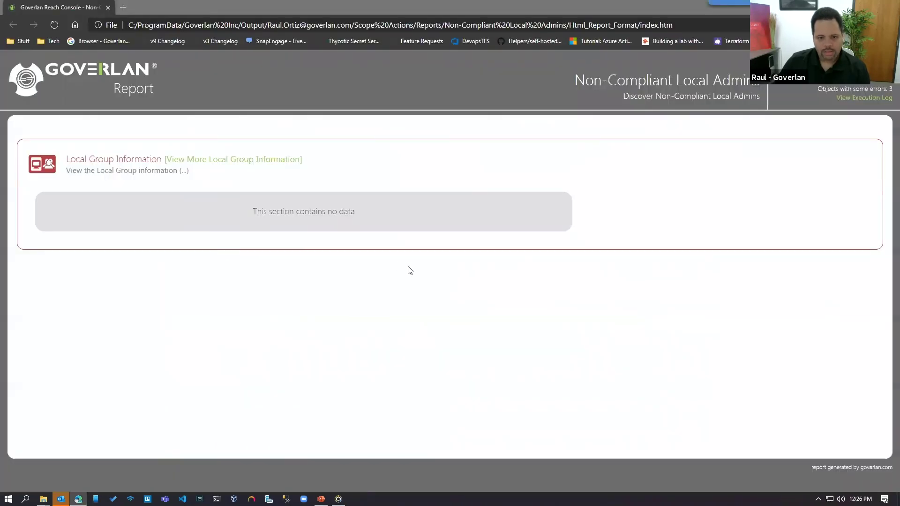
left_click(195, 160)
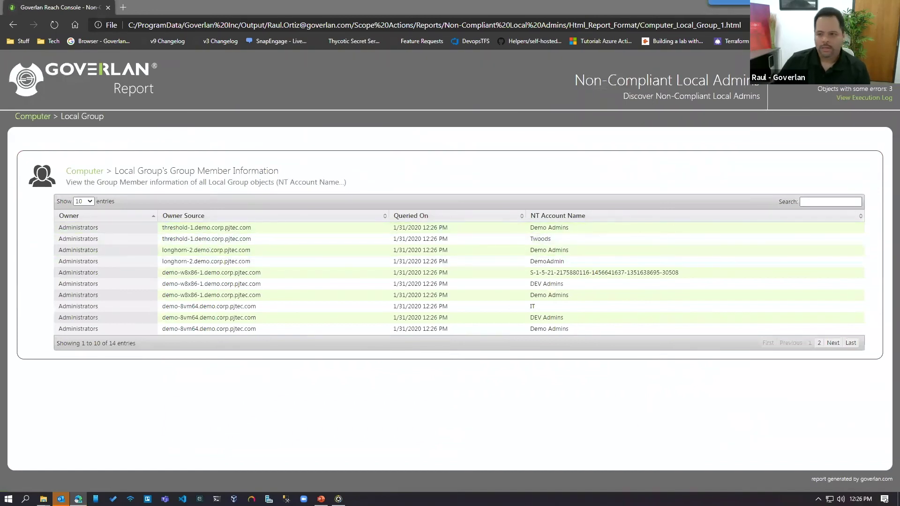
key("alt+Tab")
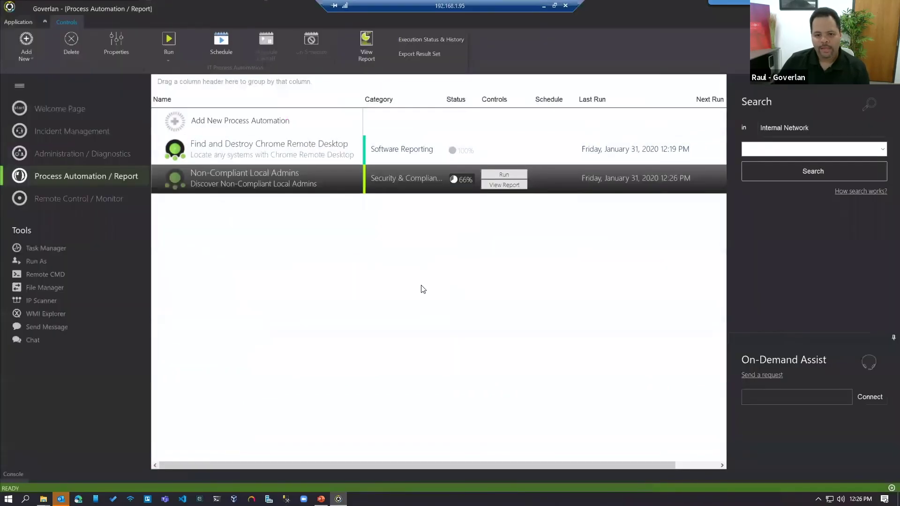
Review the operations and conditions of the Remove Non-Compliant Local Admins action, then cancel it and close the automation's properties
right_click(266, 182)
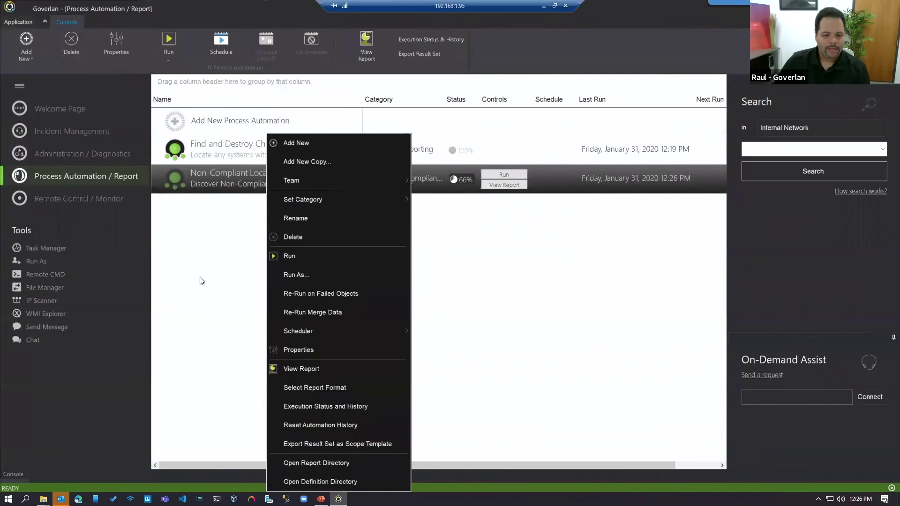
left_click(203, 280)
right_click(239, 176)
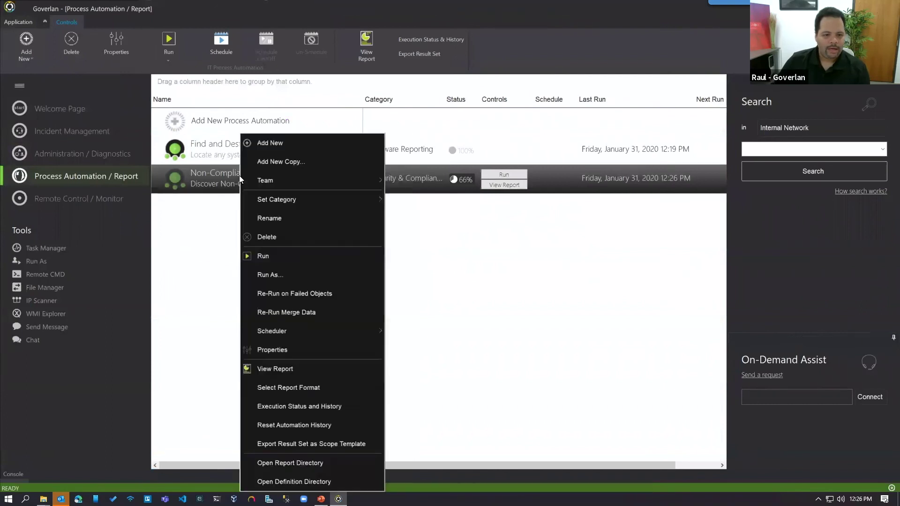
left_click(280, 351)
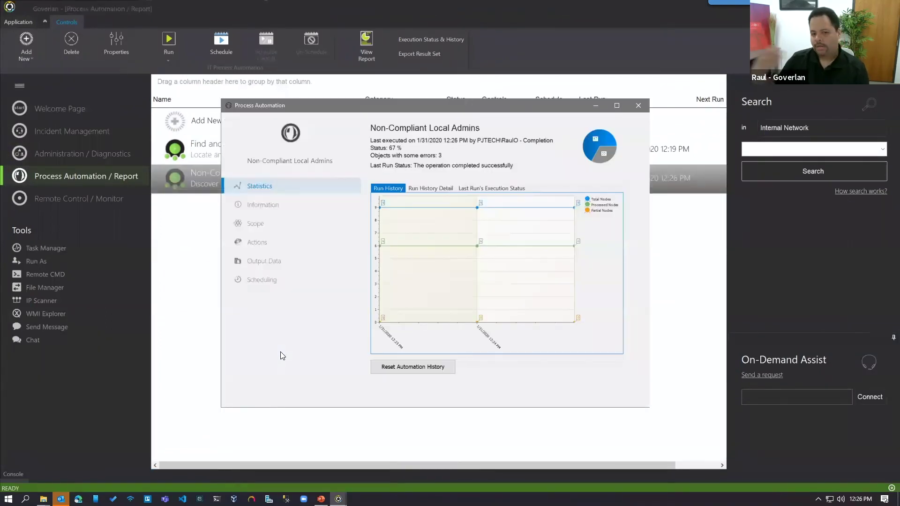
left_click(256, 243)
double_click(469, 199)
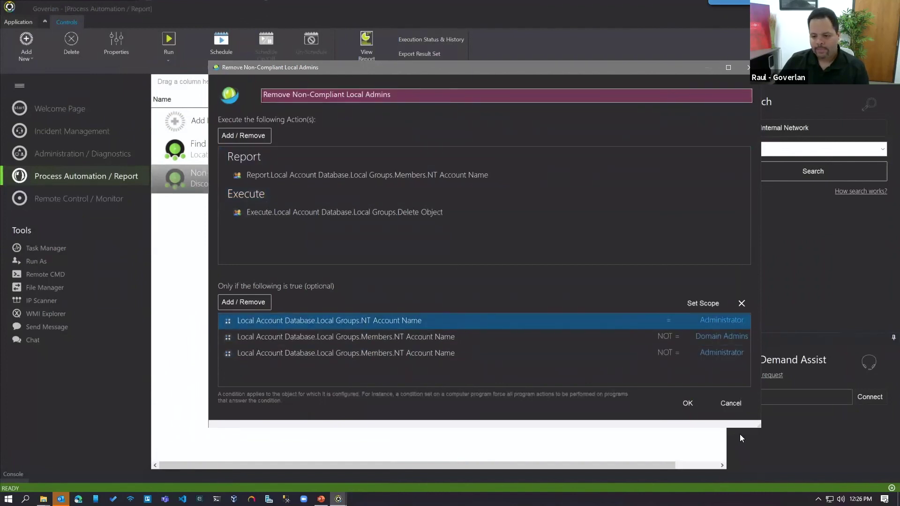
left_click(731, 405)
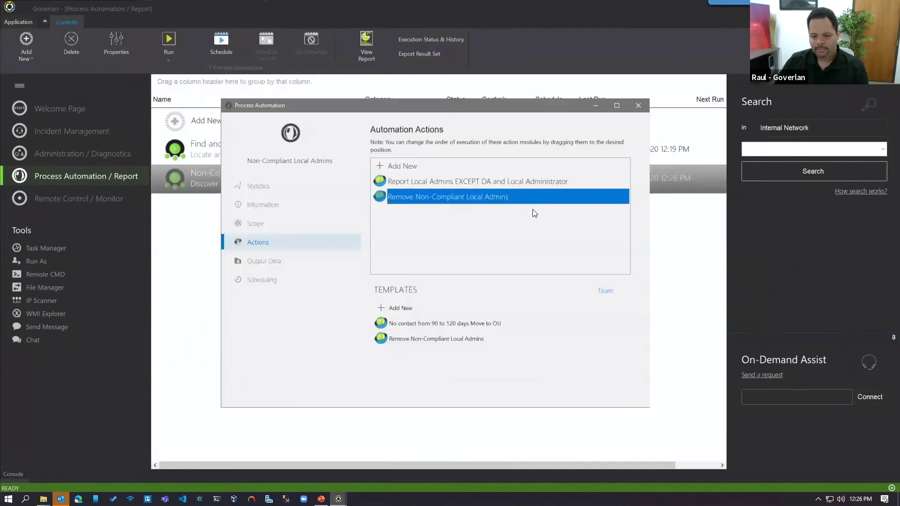
left_click(638, 105)
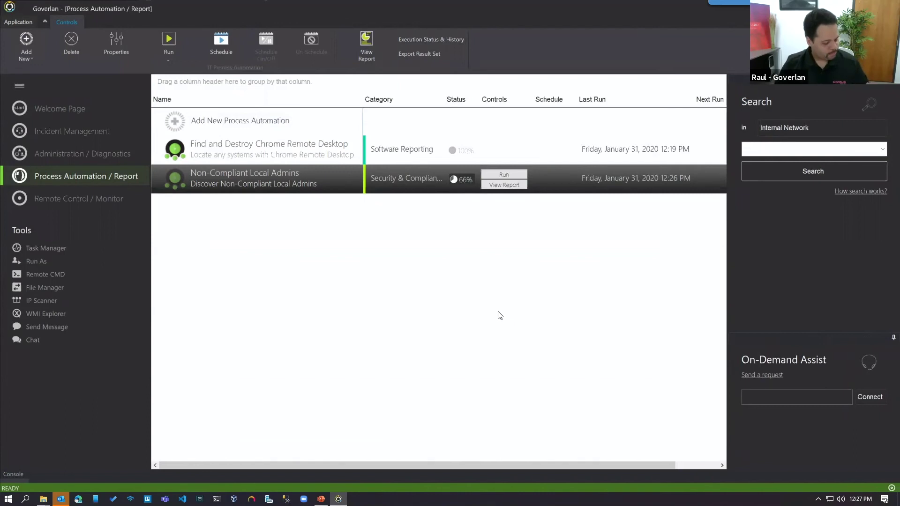
Switch to the PowerPoint presentation, start the slide show from the Demo Time slide and advance to the Questions slide
key("alt+Tab")
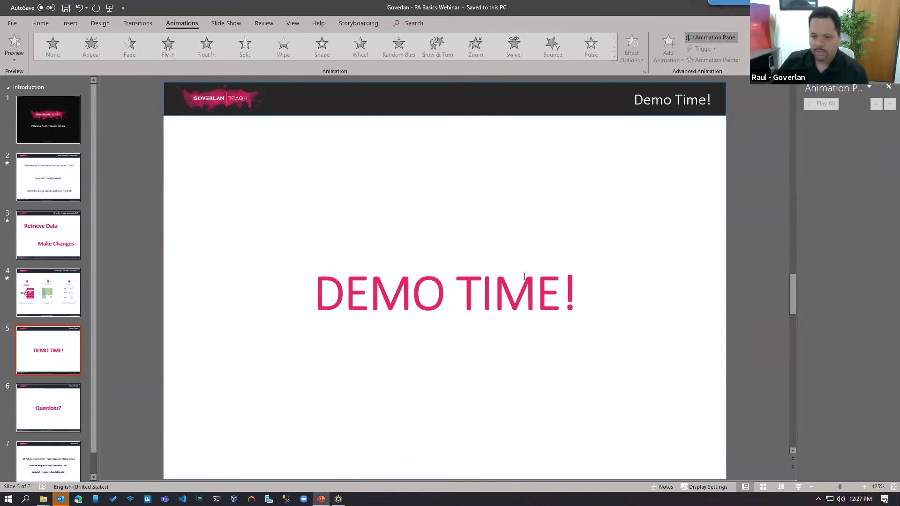
left_click(798, 488)
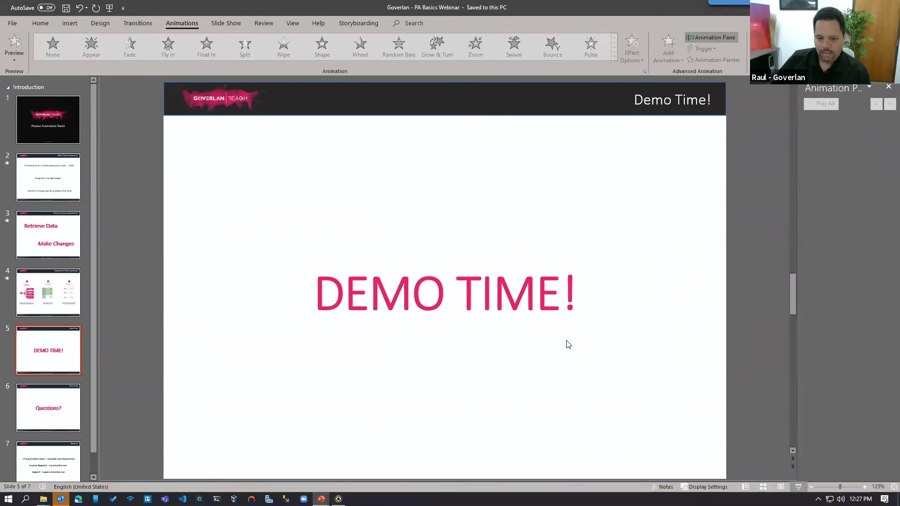
left_click(566, 344)
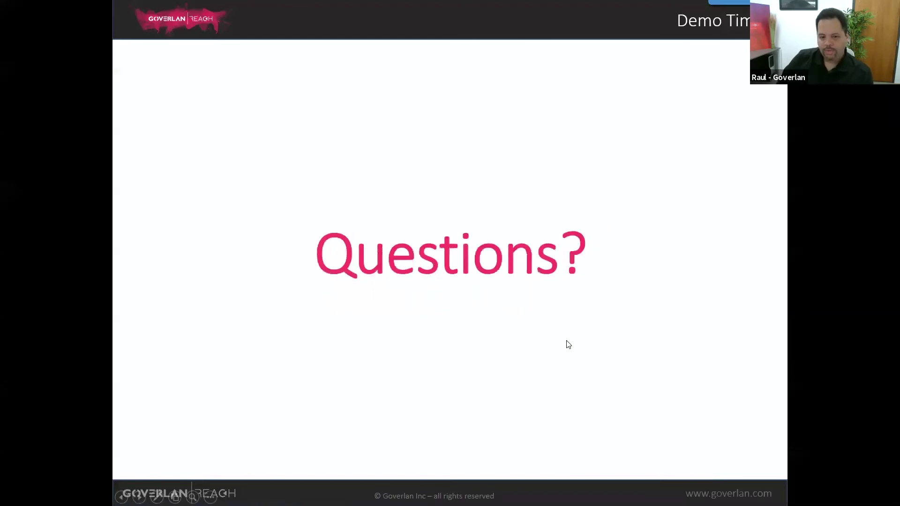
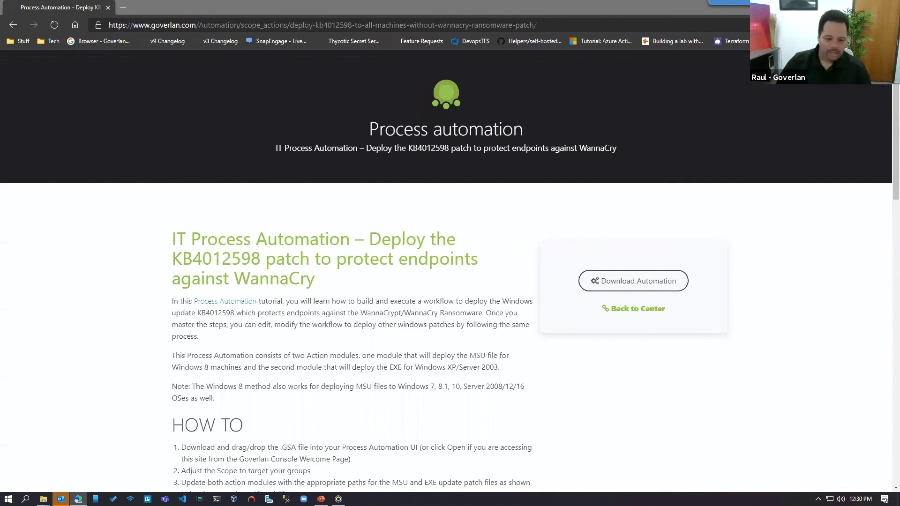
Switch to Goverlan and open the Remove Non-Compliant Local Admins action from the Non-Compliant Local Admins automation
left_click(339, 499)
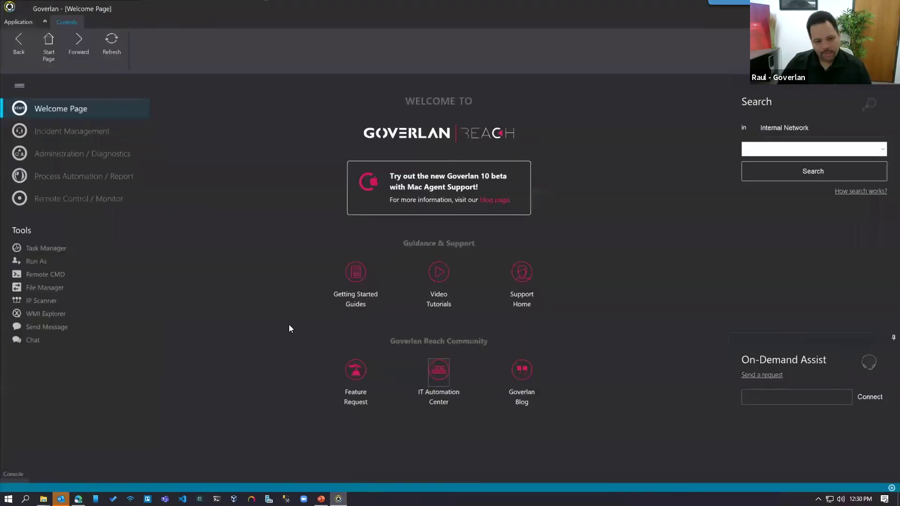
left_click(71, 175)
double_click(265, 180)
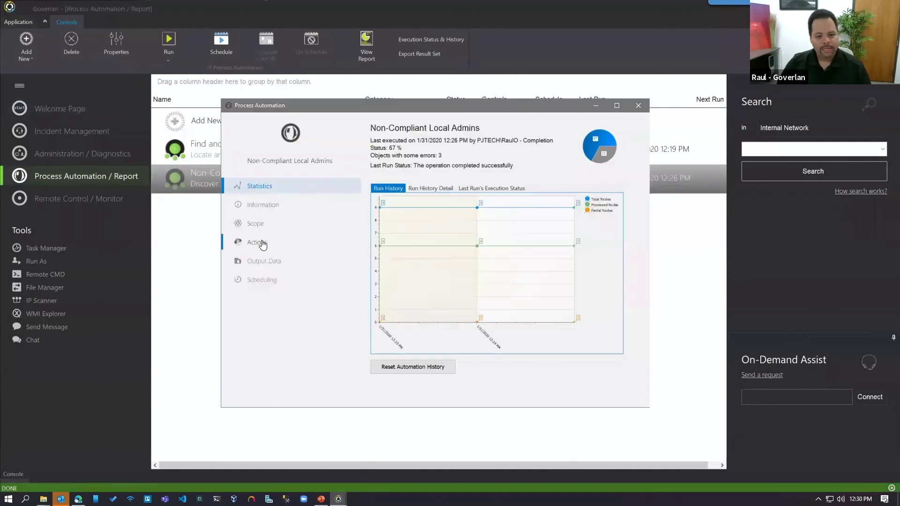
left_click(262, 244)
double_click(460, 205)
Select the action's Delete Object operation and examine the Execute operations available for Local Groups in the Local Account Database
left_click(346, 214)
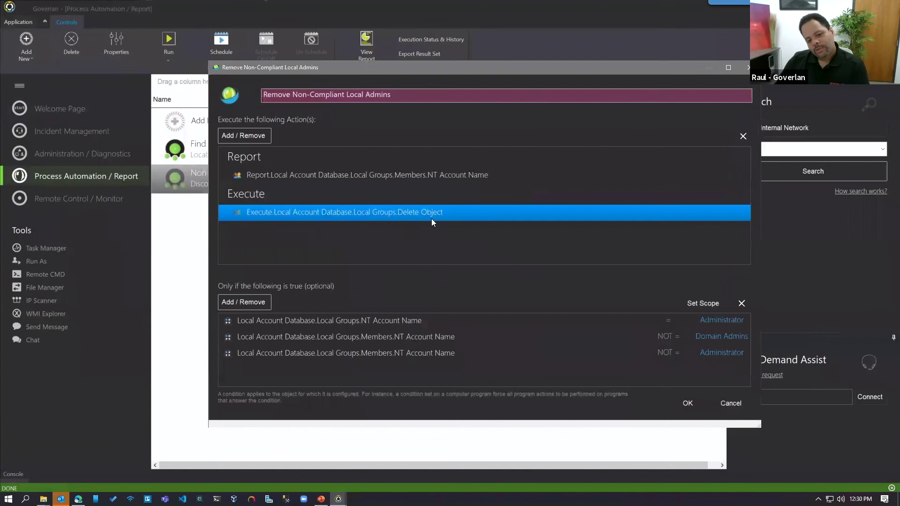
left_click(255, 135)
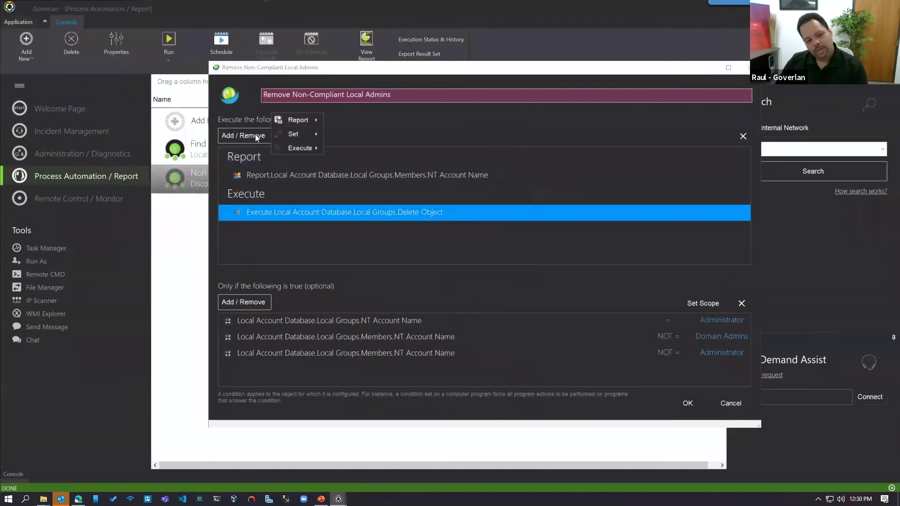
left_click(284, 148)
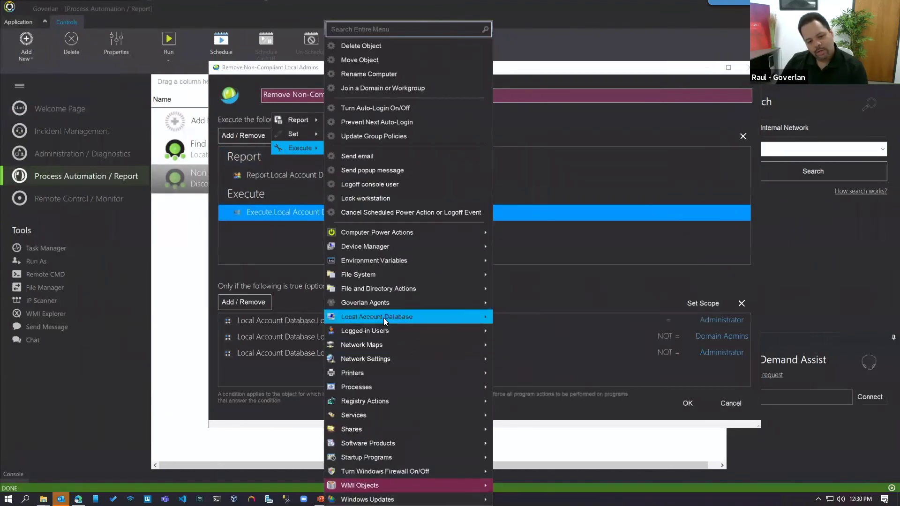
mouse_move(383, 318)
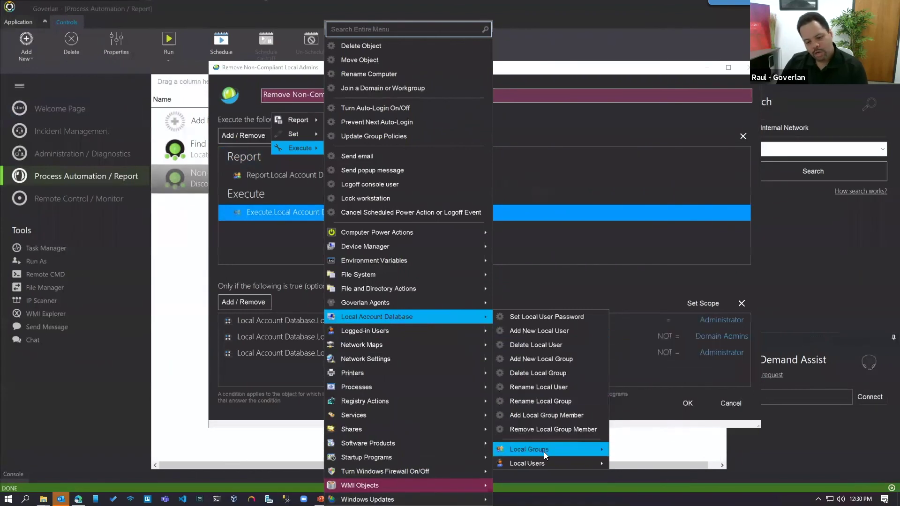
mouse_move(544, 452)
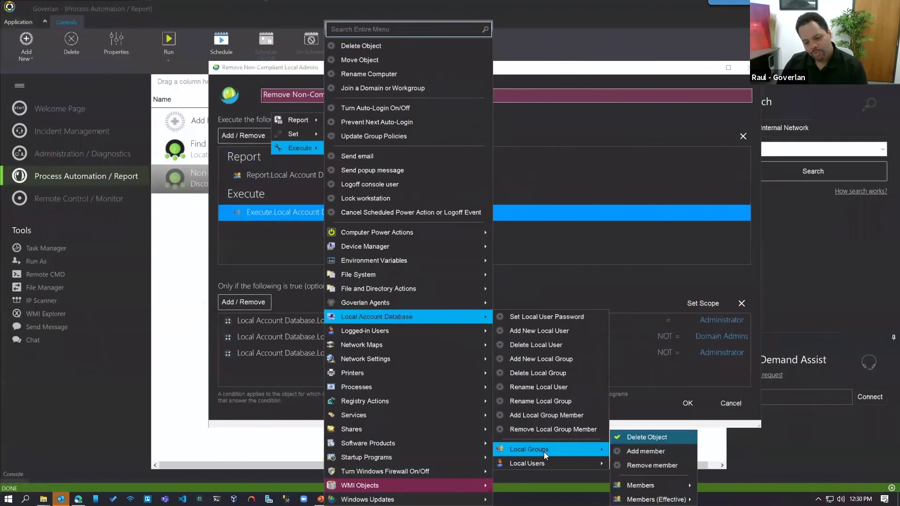
left_click(661, 441)
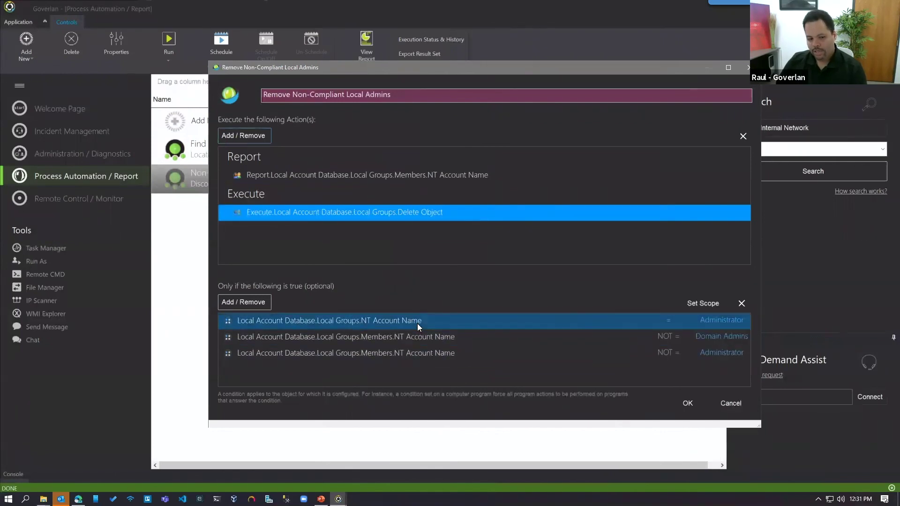
Add another Local Groups NT Account Name condition to the action, view its comparison operators, and cancel the action's edits
left_click(248, 301)
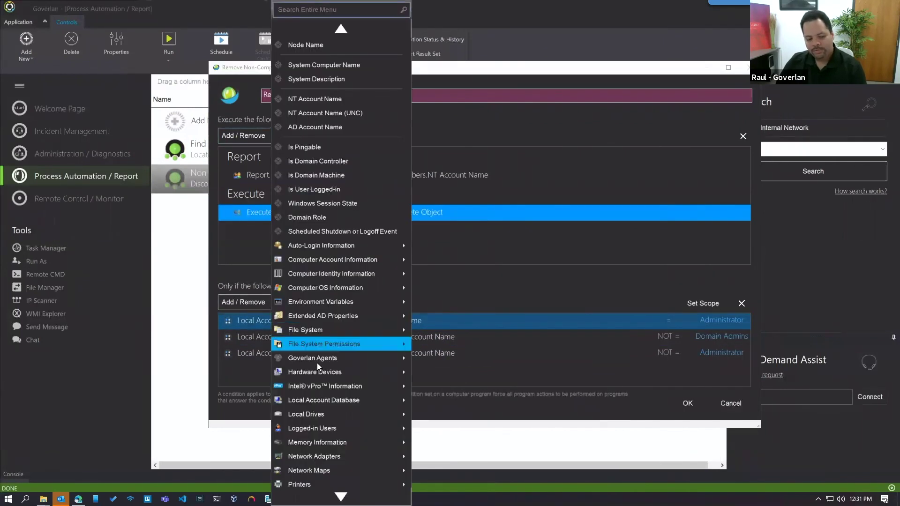
scroll(321, 486, "down", 5)
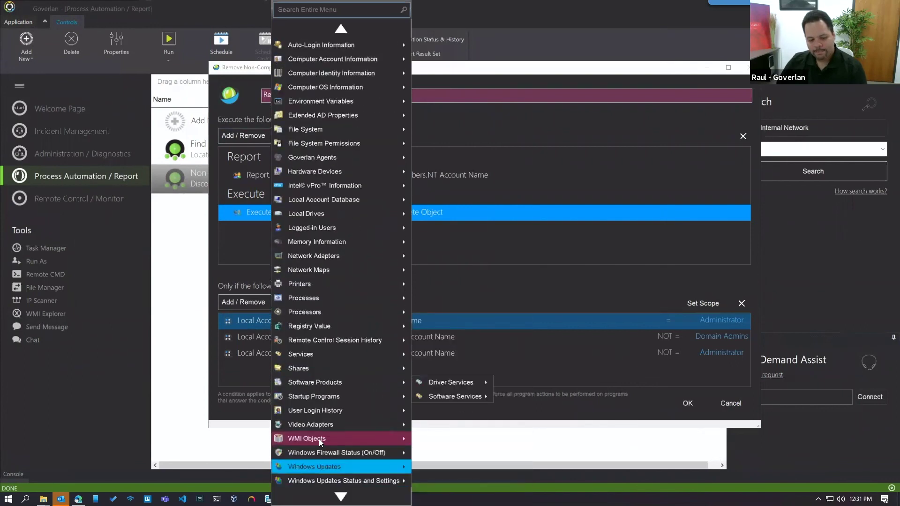
mouse_move(333, 338)
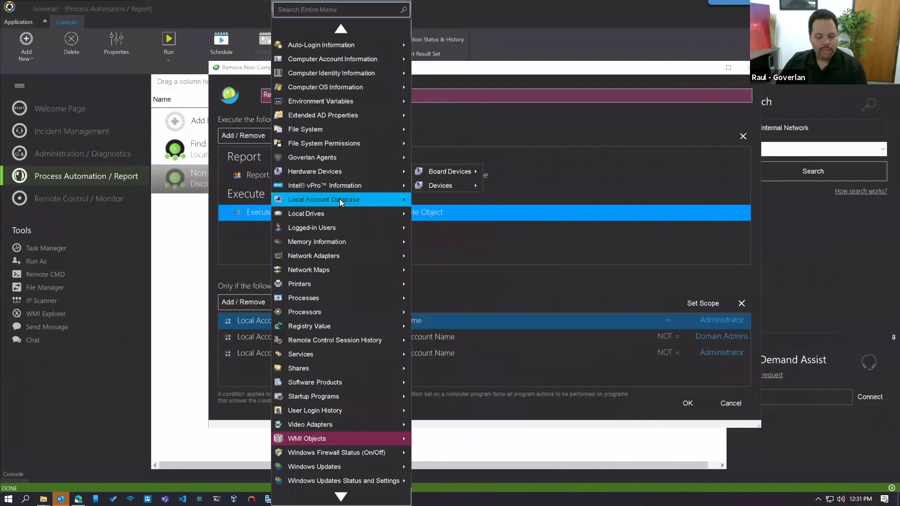
mouse_move(347, 199)
mouse_move(445, 203)
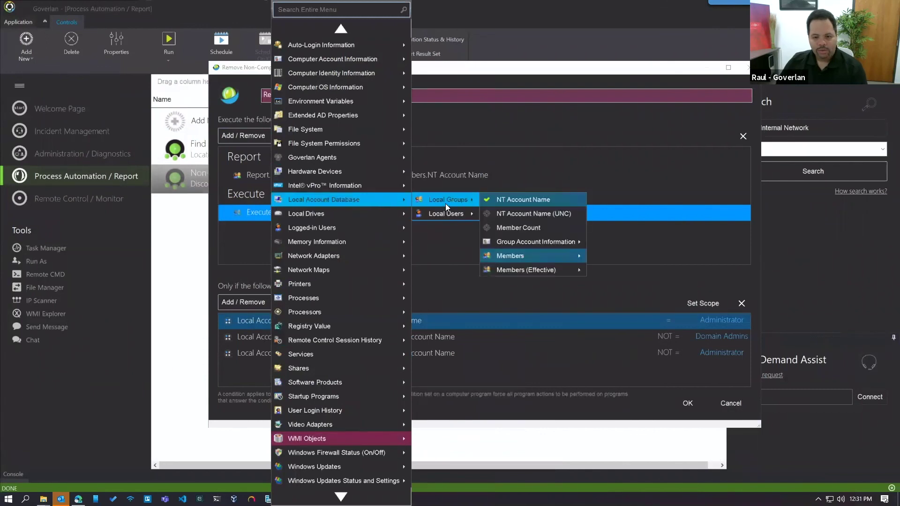
left_click(509, 203)
left_click(619, 320)
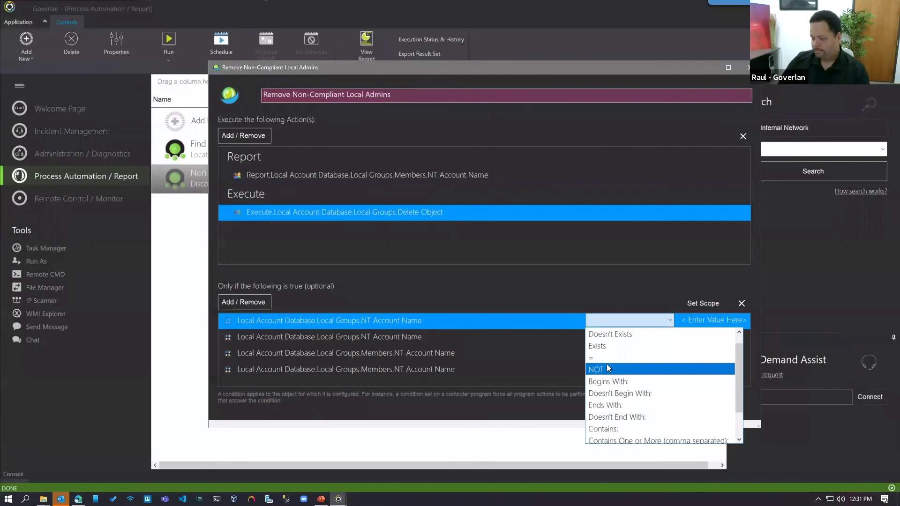
left_click(497, 271)
left_click(729, 402)
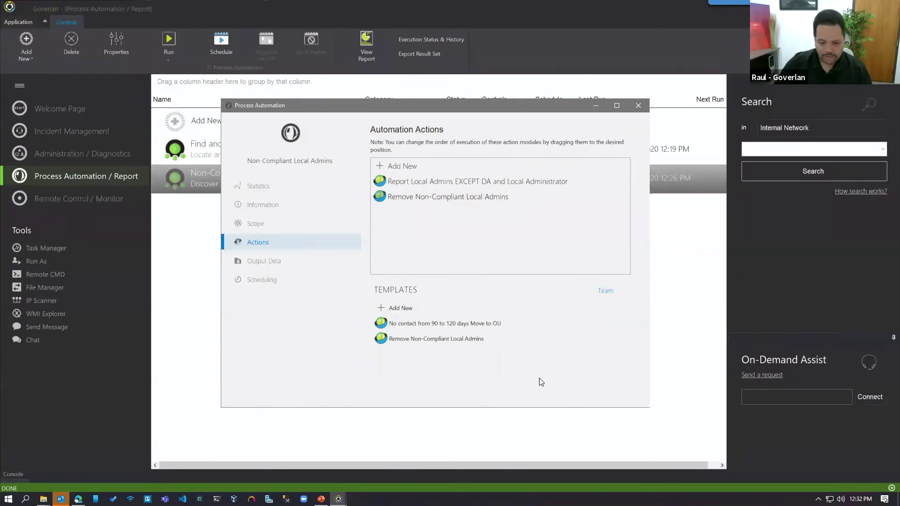
Switch to the PowerPoint presentation and display the Resources slide
left_click(321, 498)
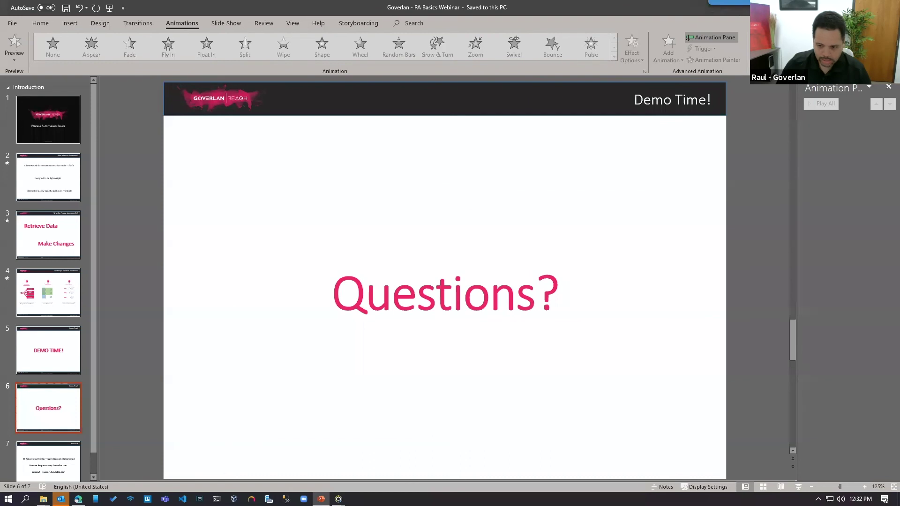
left_click(49, 461)
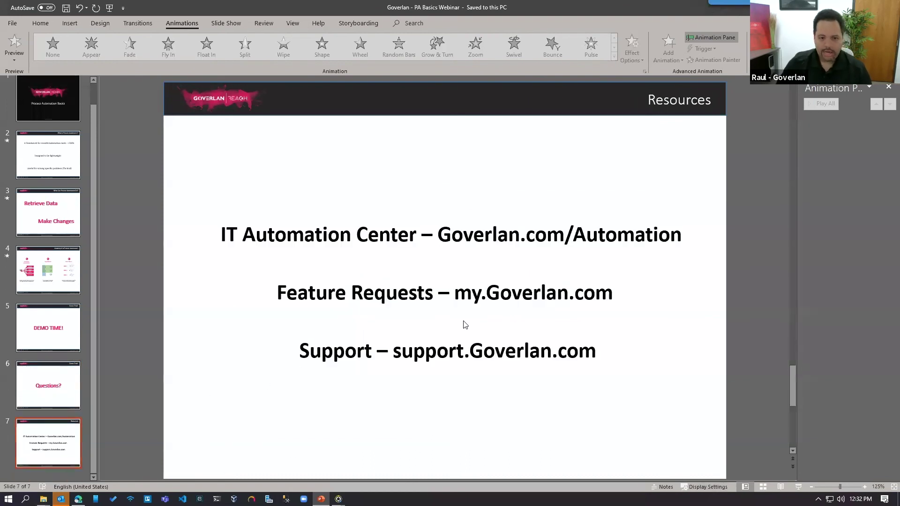